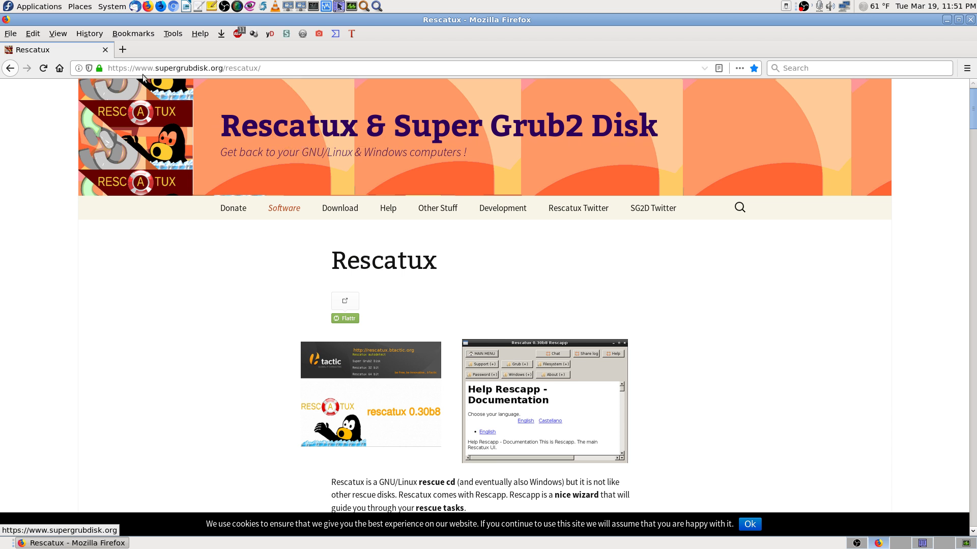
- Highlight the supergrubdisk.org domain in the page address and look over the start of the Rescatux page
drag(222, 67, 156, 67)
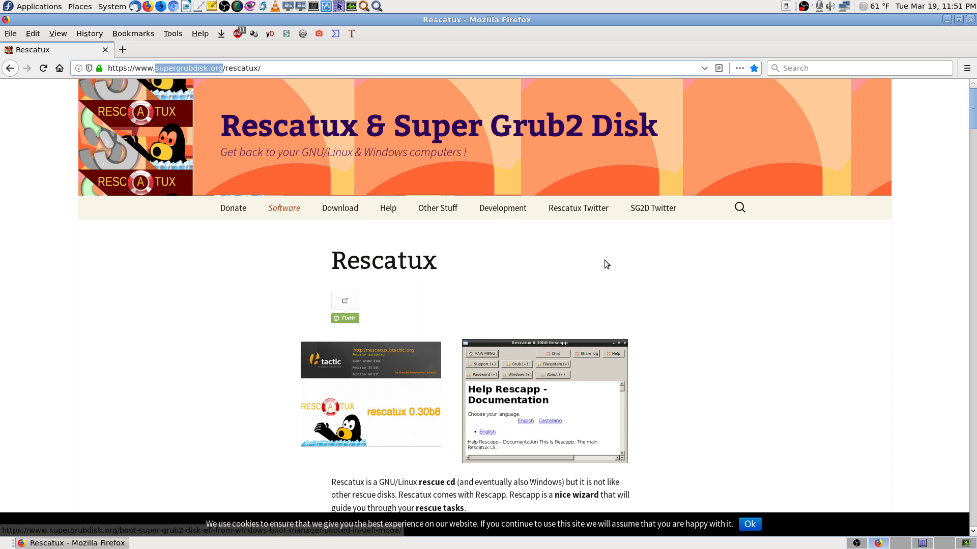
click(560, 266)
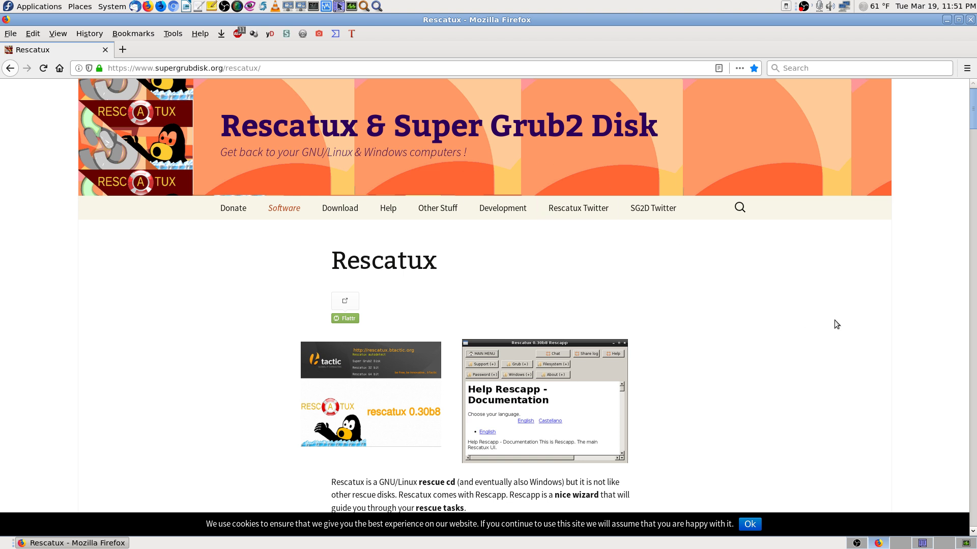
scroll(831, 339, down, 5)
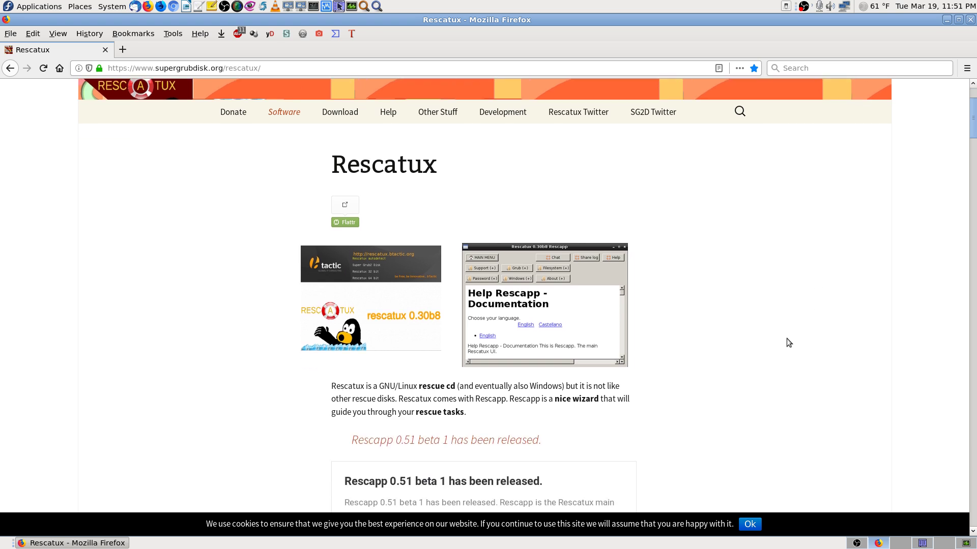
scroll(476, 233, up, 3)
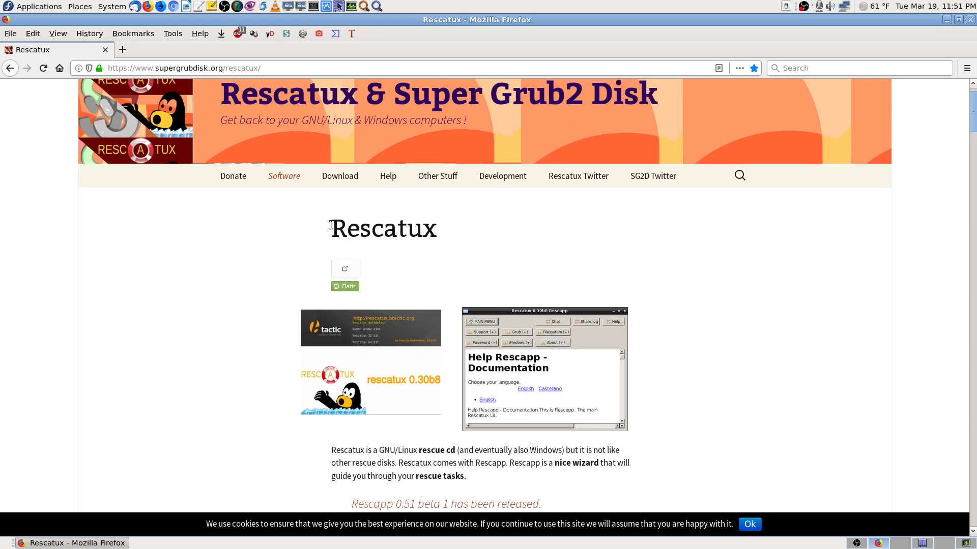
- Highlight the Rescatux page heading, both as a whole word and in its parts "Resca" and "tux"
drag(329, 229, 518, 237)
click(457, 227)
drag(332, 228, 462, 233)
click(413, 230)
drag(332, 228, 477, 238)
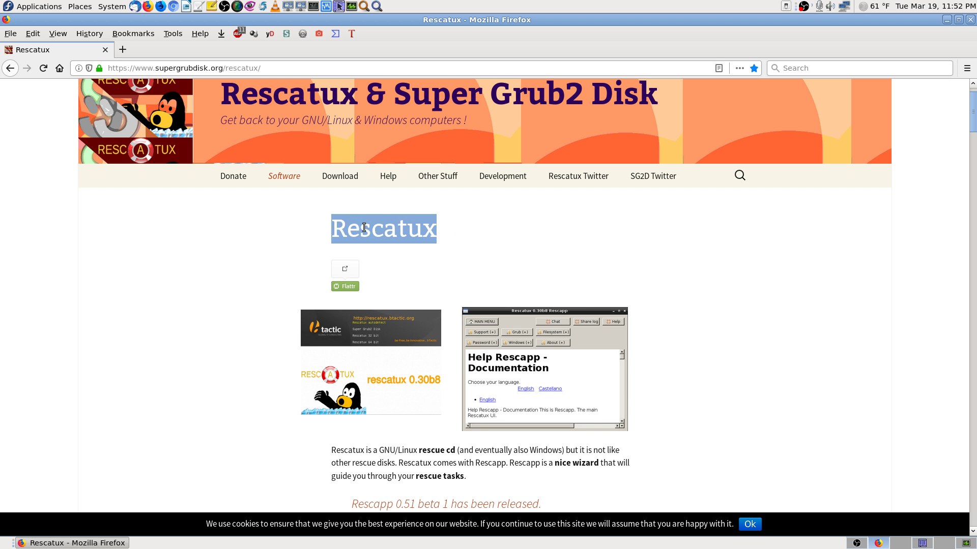
mouse_move(399, 225)
mouse_down()
mouse_move(386, 229)
mouse_move(396, 225)
mouse_up()
click(394, 224)
drag(332, 225, 396, 226)
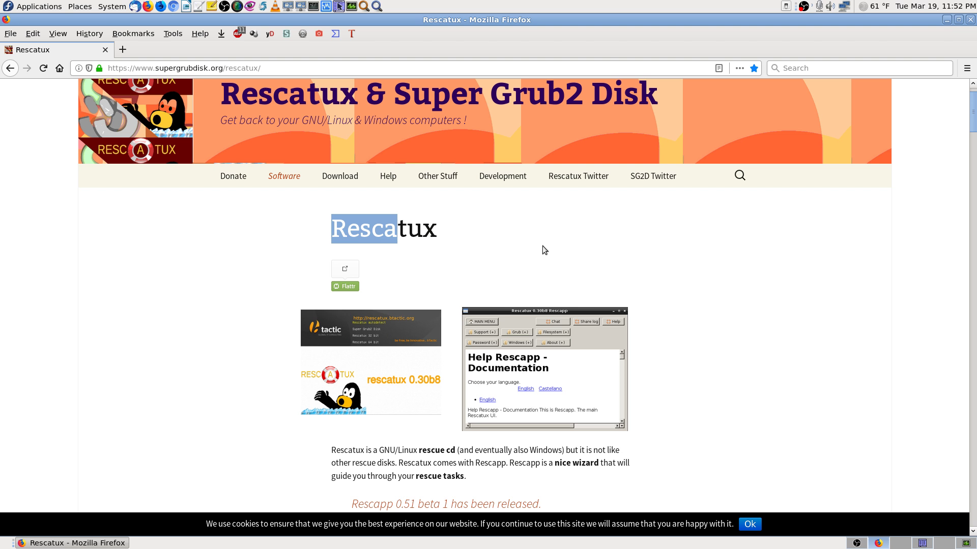
click(575, 241)
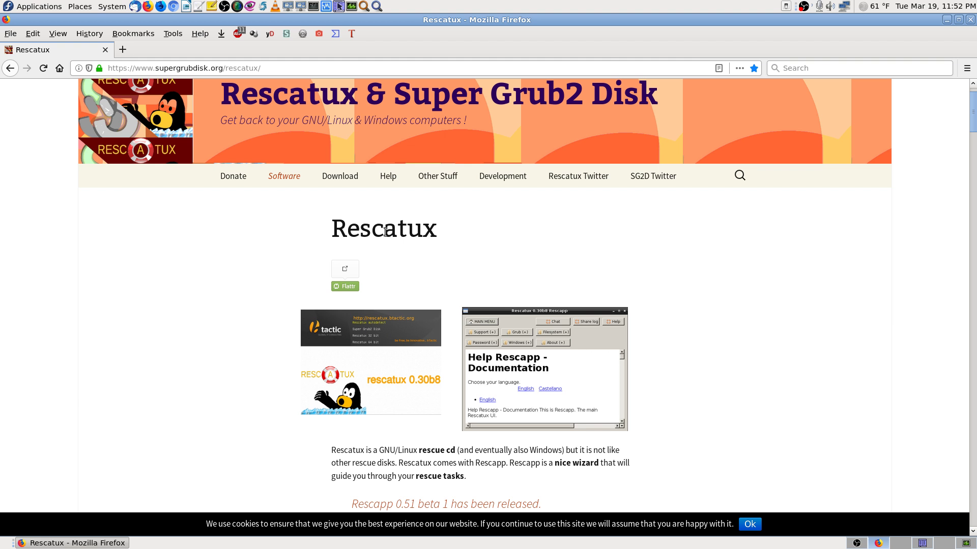
drag(337, 225, 394, 222)
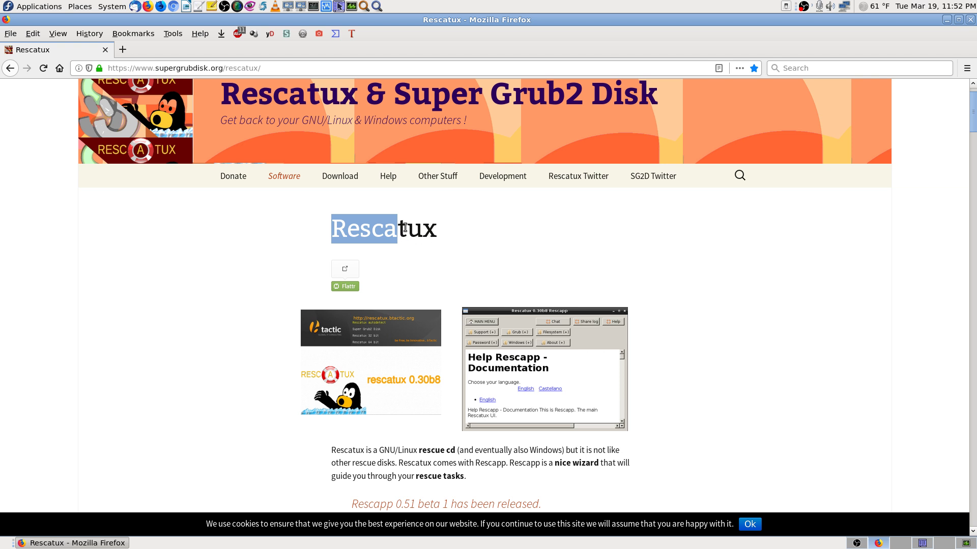
click(396, 252)
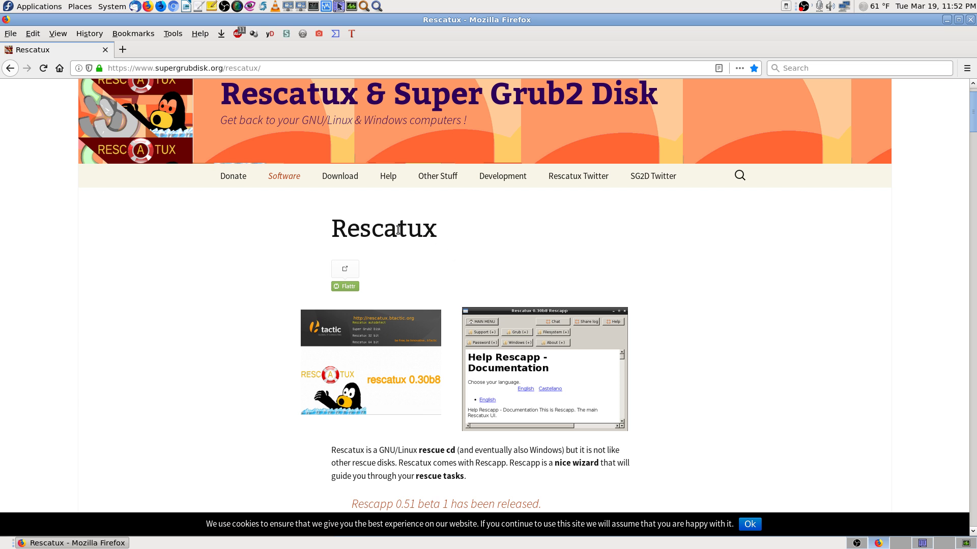
drag(397, 229, 424, 230)
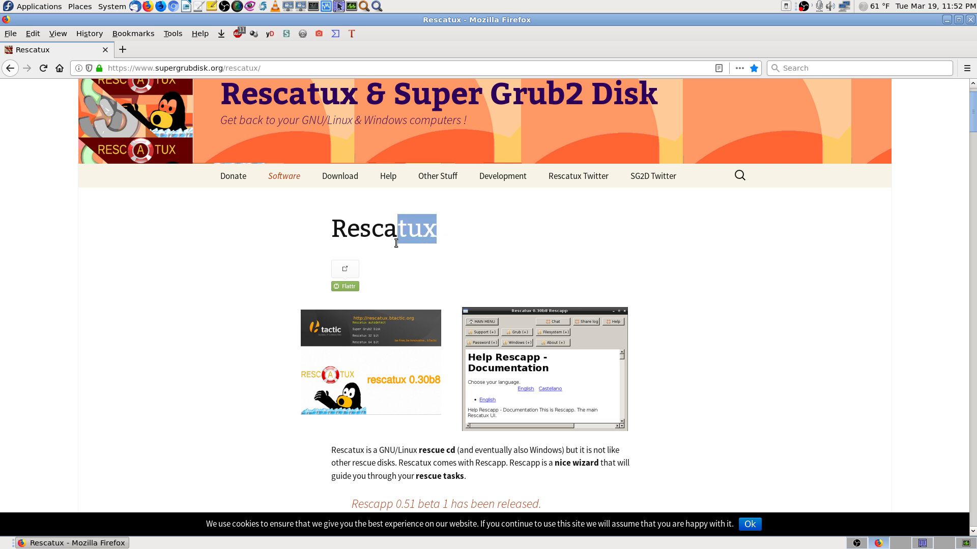
click(433, 233)
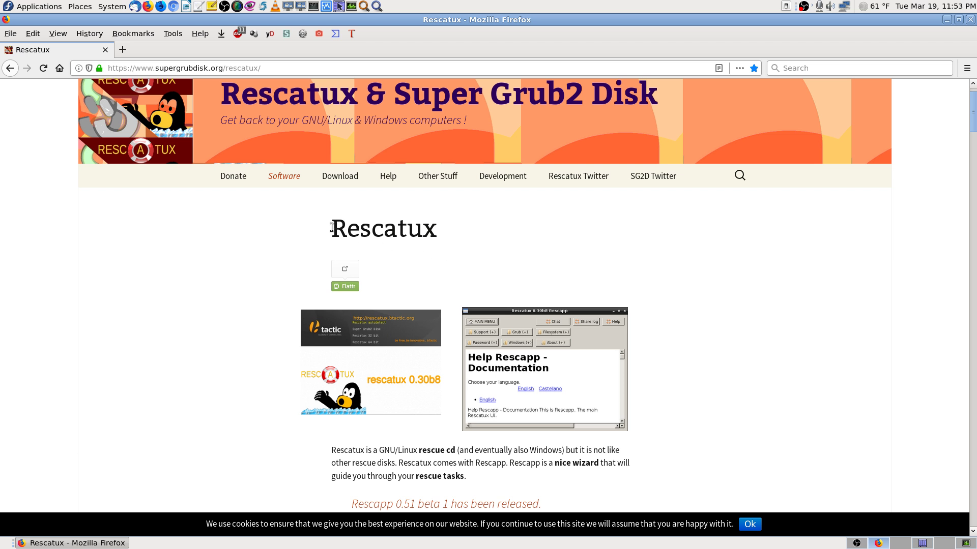
drag(331, 227, 391, 226)
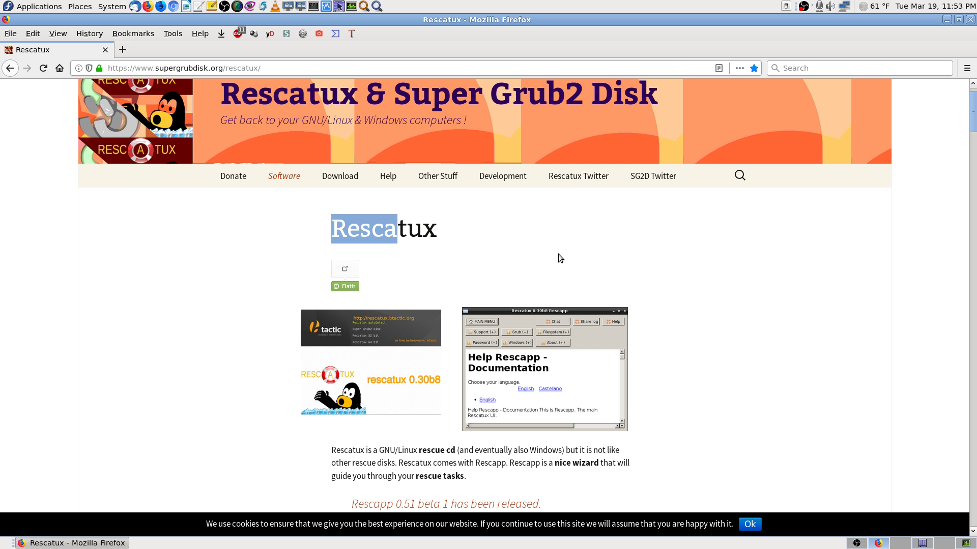
drag(400, 228, 456, 230)
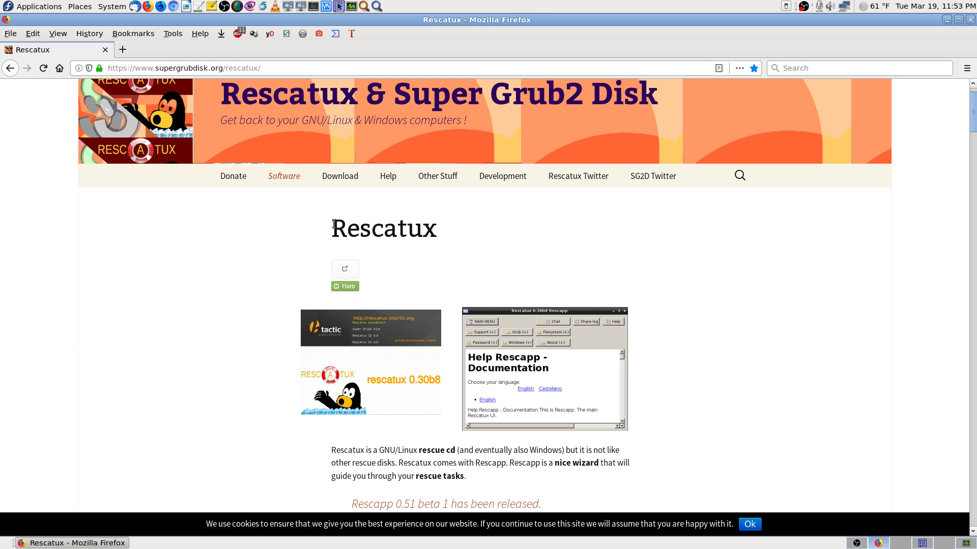
drag(333, 224, 577, 237)
click(430, 235)
drag(335, 227, 507, 232)
click(507, 231)
drag(332, 229, 510, 230)
click(456, 224)
drag(332, 227, 521, 228)
click(805, 262)
- Switch to Krusader and show the Rescatux-0.71b2.iso folder in both file panels
click(922, 543)
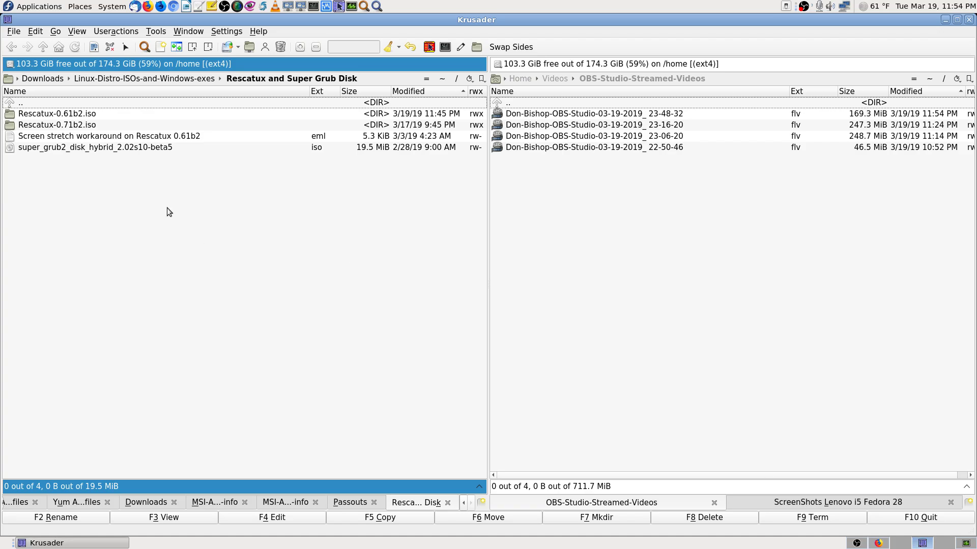
click(86, 119)
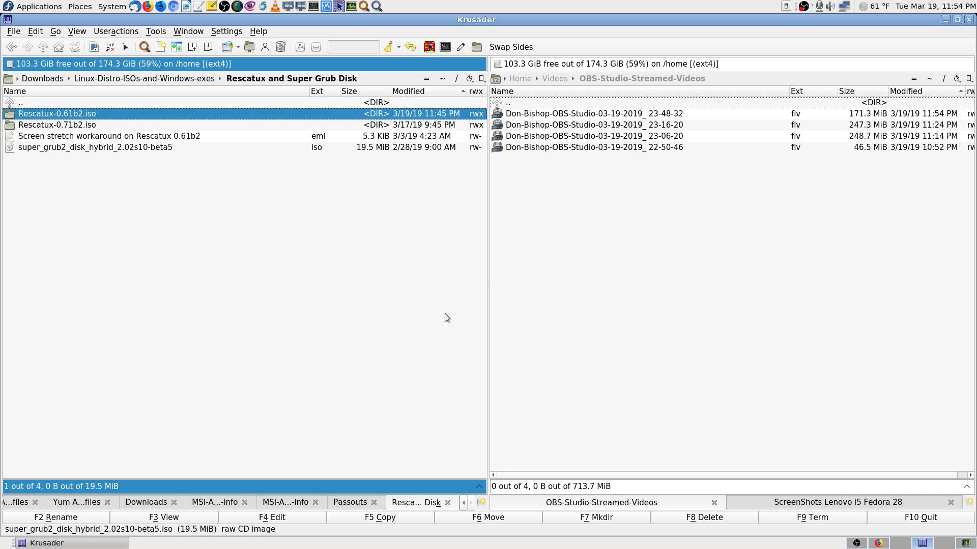
key(Down)
key(Return)
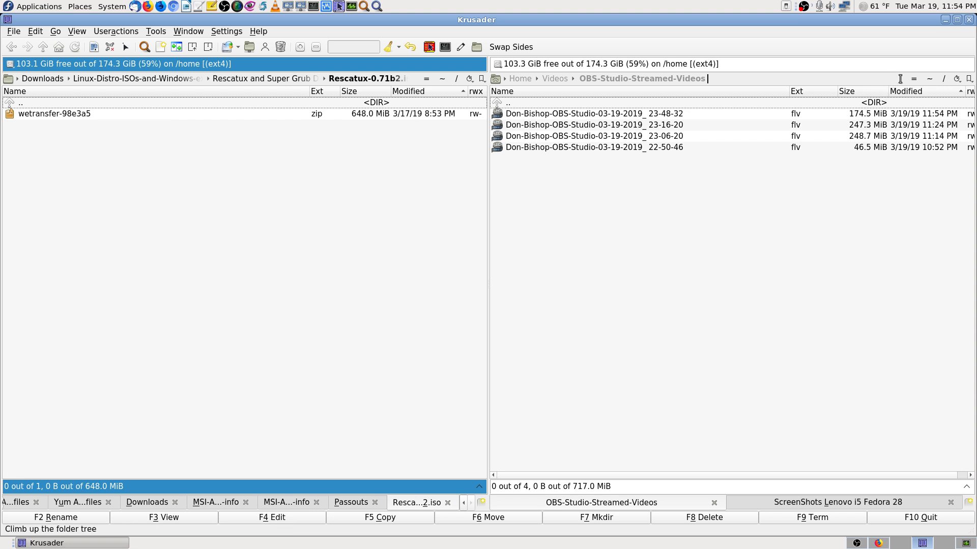
click(913, 78)
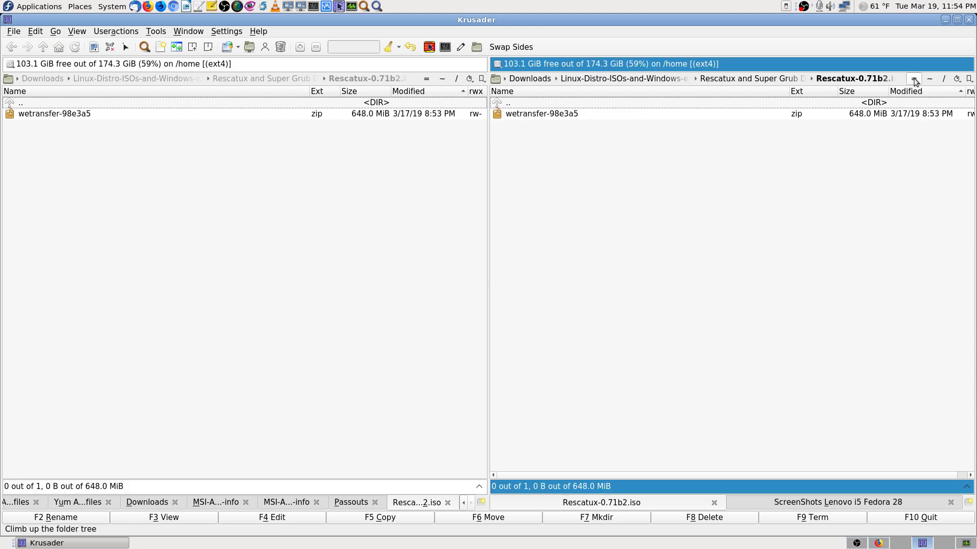
- Unpack wetransfer-98e3a5.zip into the Rescatux-0.71b2.iso folder
click(56, 113)
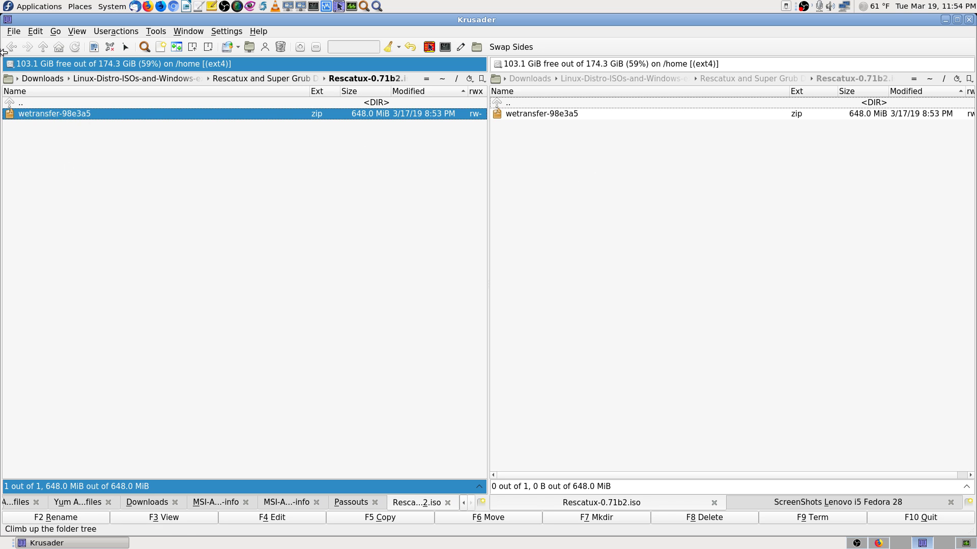
click(14, 32)
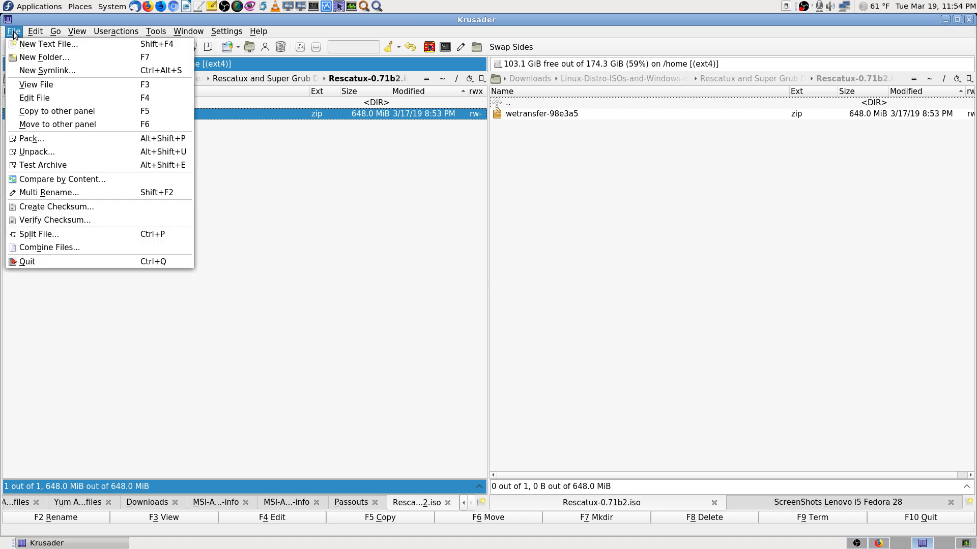
click(51, 153)
click(612, 282)
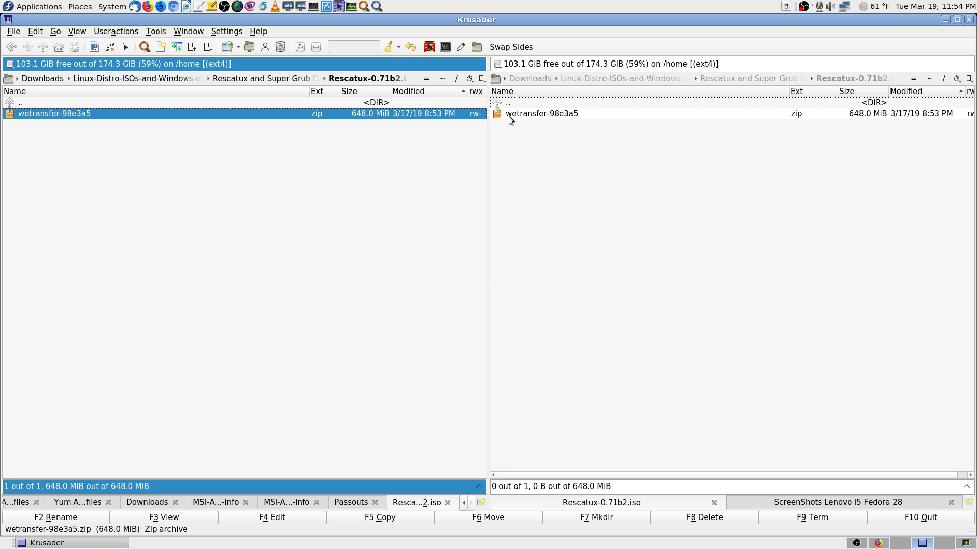
mouse_move(509, 115)
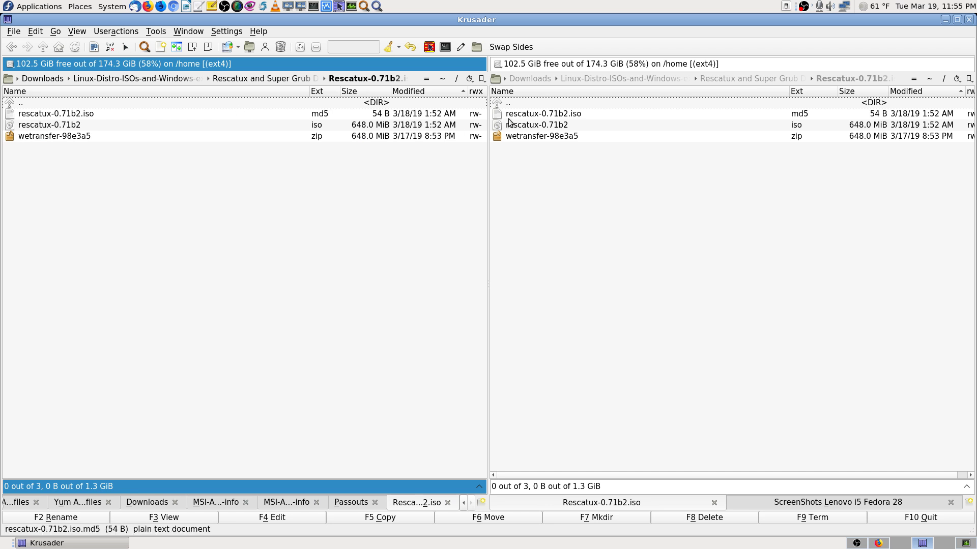
- Return the second file panel to the OBS-Studio-Streamed-Videos folder and make the Rescatux-0.71b2.iso panel active again
click(581, 194)
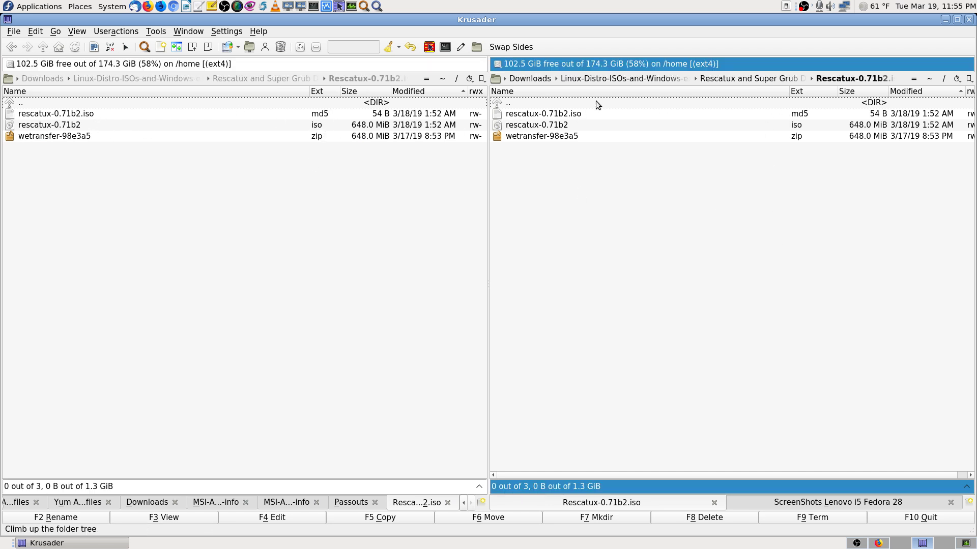
click(12, 48)
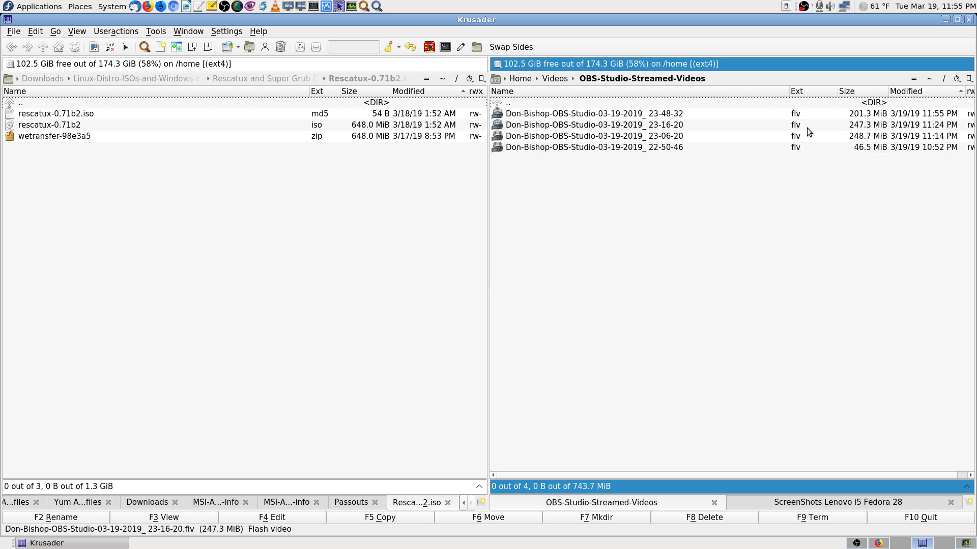
click(138, 103)
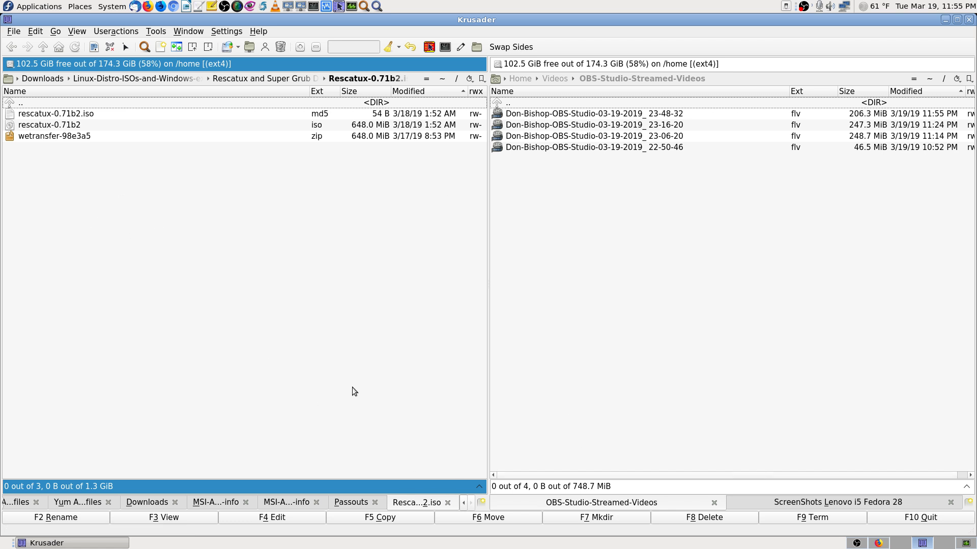
- Open the Application Finder
click(377, 6)
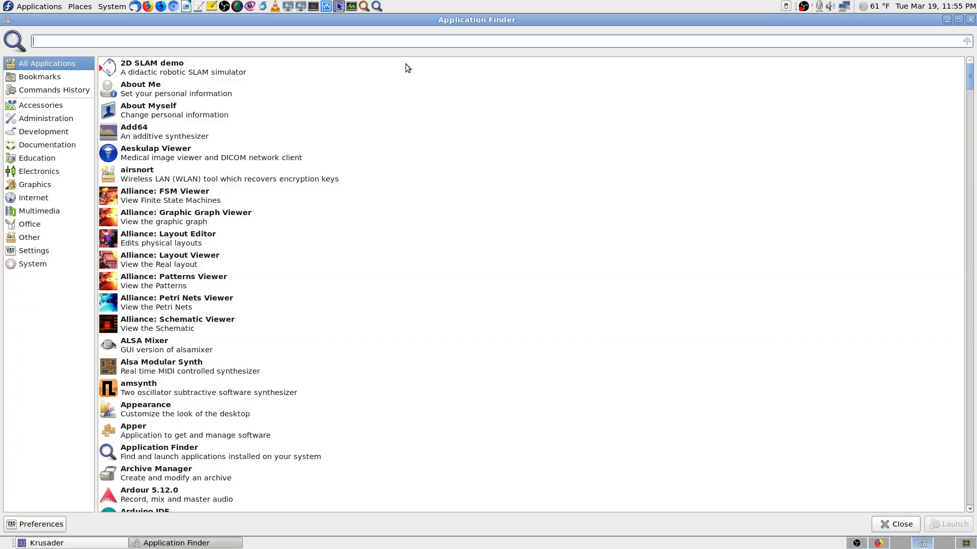
text(md)
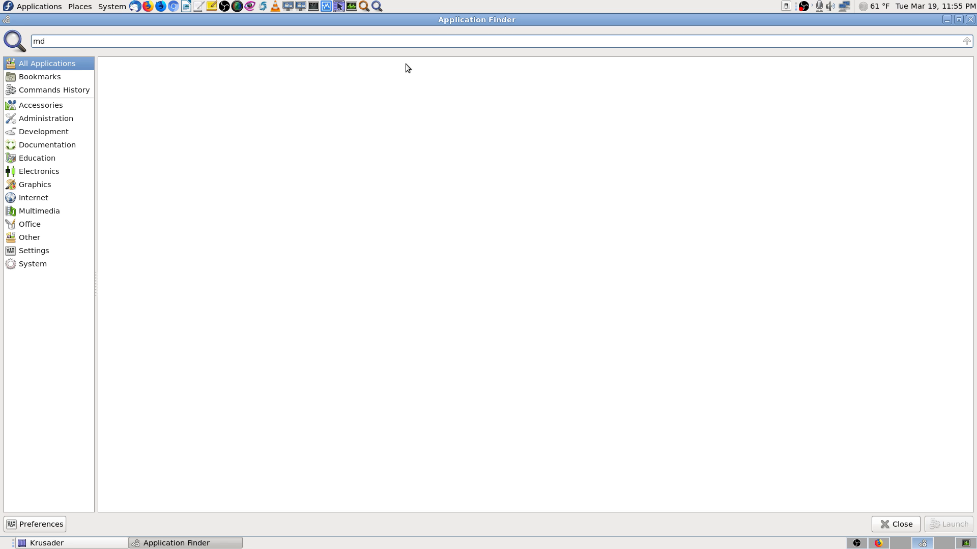
text(5)
key(BackSpace)
key(BackSpace)
key(BackSpace)
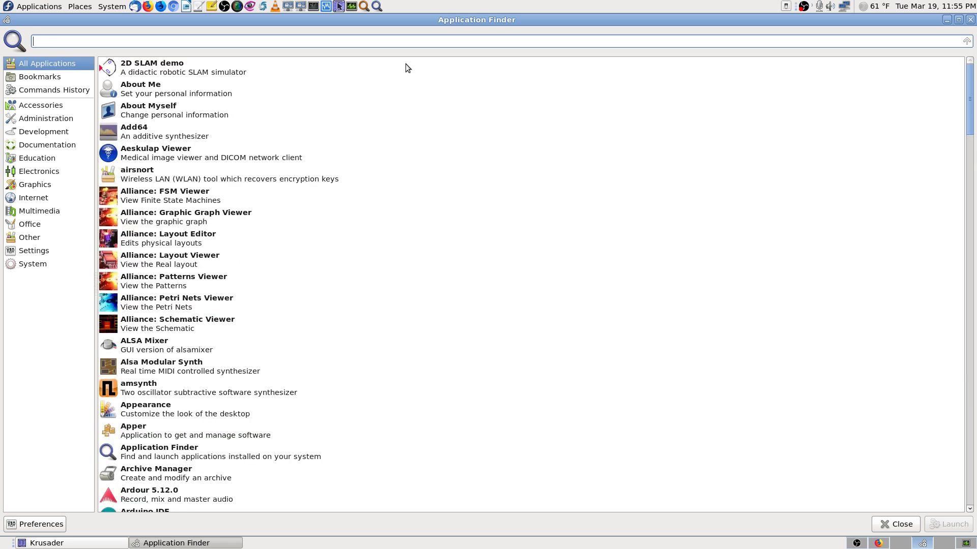
- Search the installed applications for "sum" and launch GtkHash, placing its window clear of the file names
text(sum)
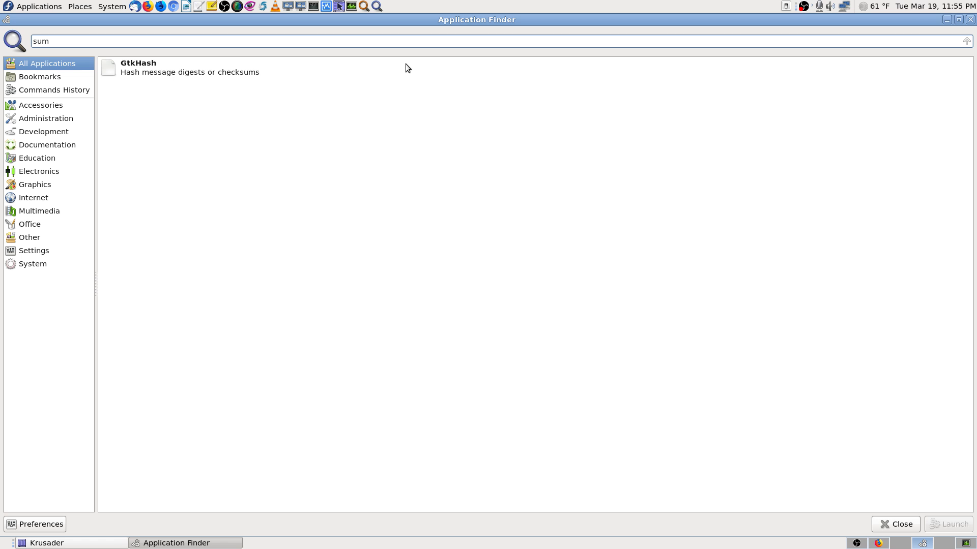
double_click(406, 64)
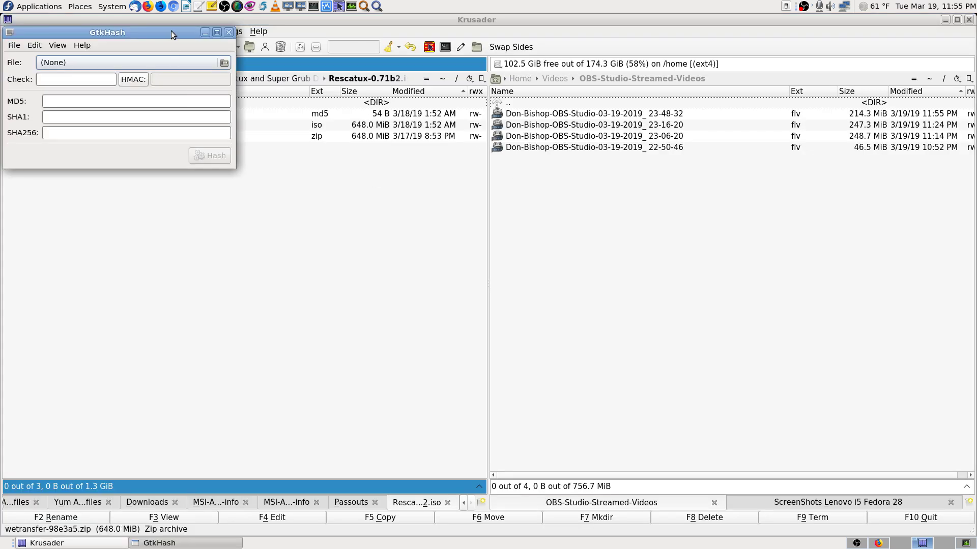
drag(171, 31, 378, 169)
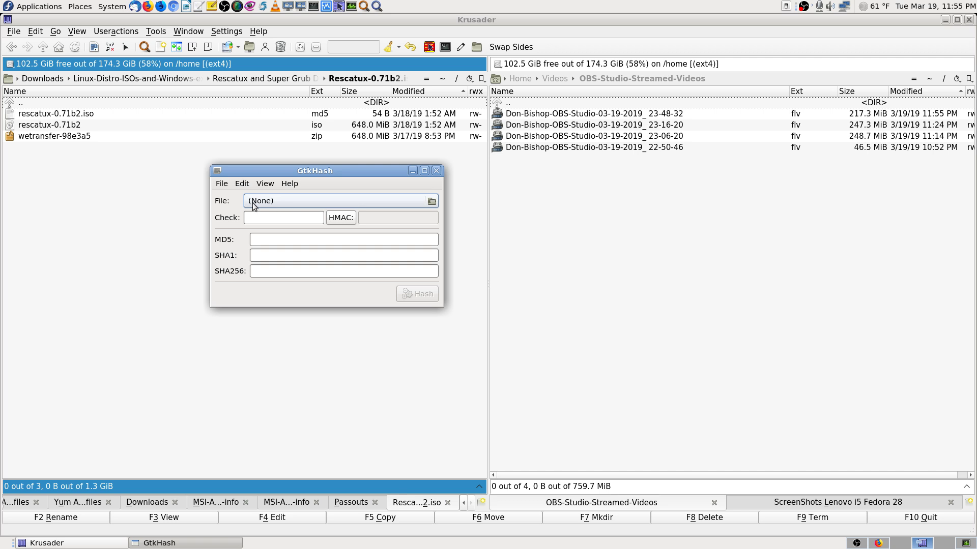
- Load rescatux-0.71b2.iso.md5 as the file to hash from Downloads/Linux-Distro-ISOs-and-Windows-exes/Rescatux and Super Grub Disk/Rescatux-0.71b2.iso
click(429, 201)
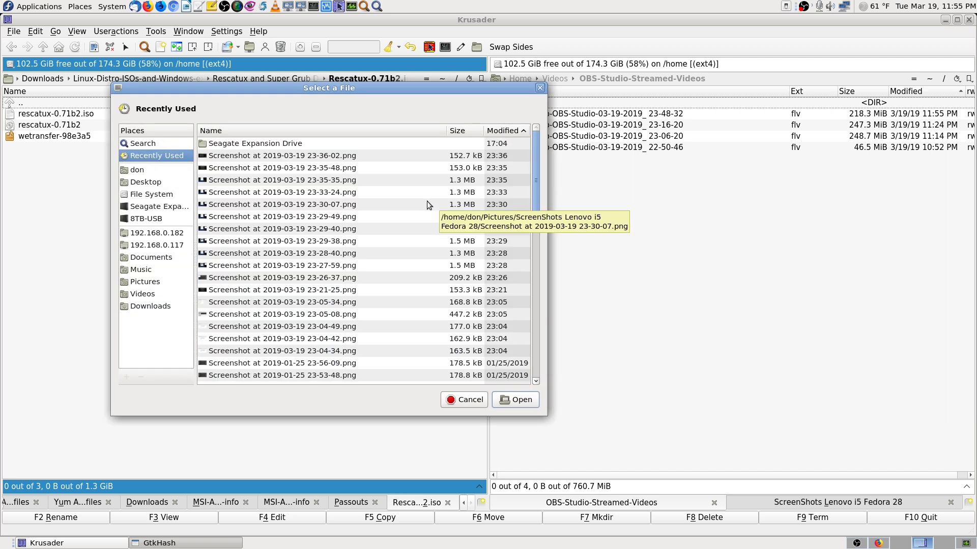
click(148, 306)
double_click(256, 144)
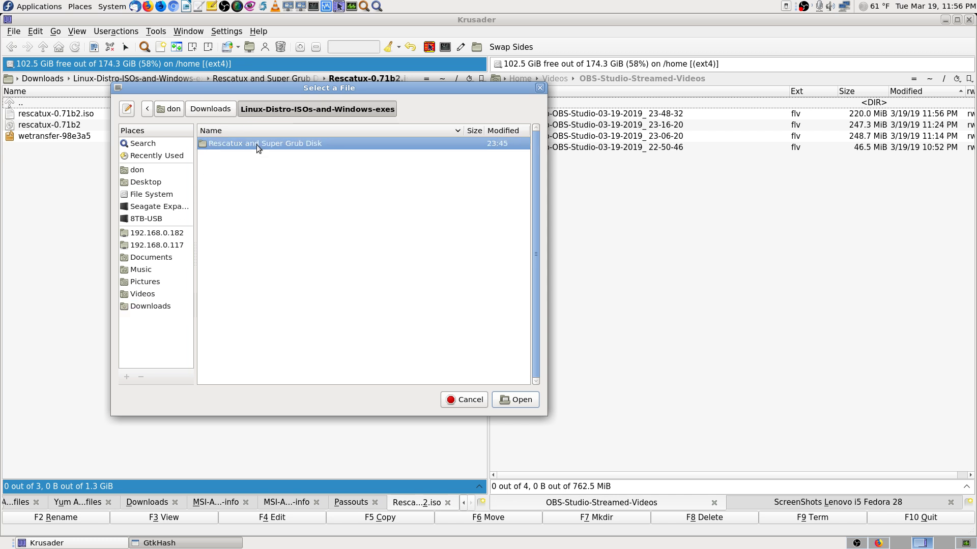
double_click(257, 143)
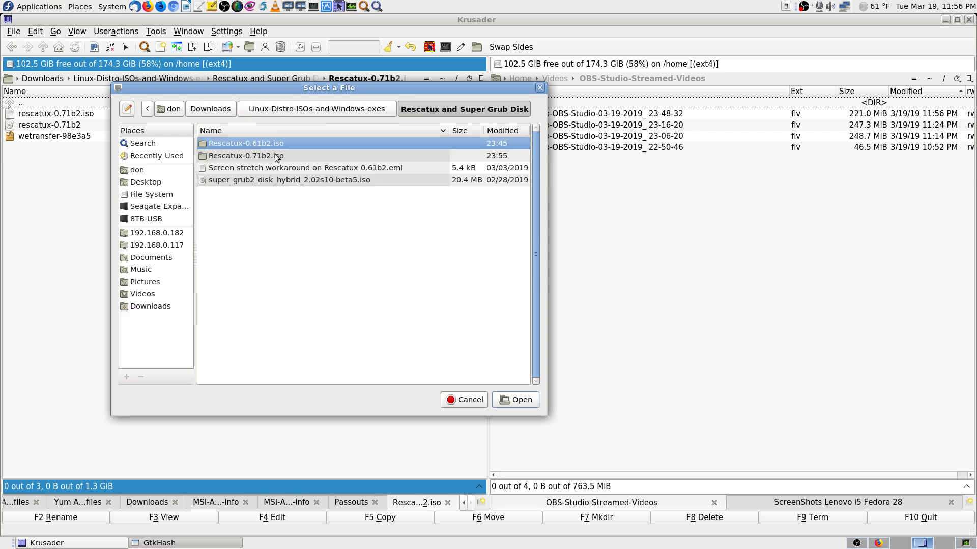
double_click(275, 155)
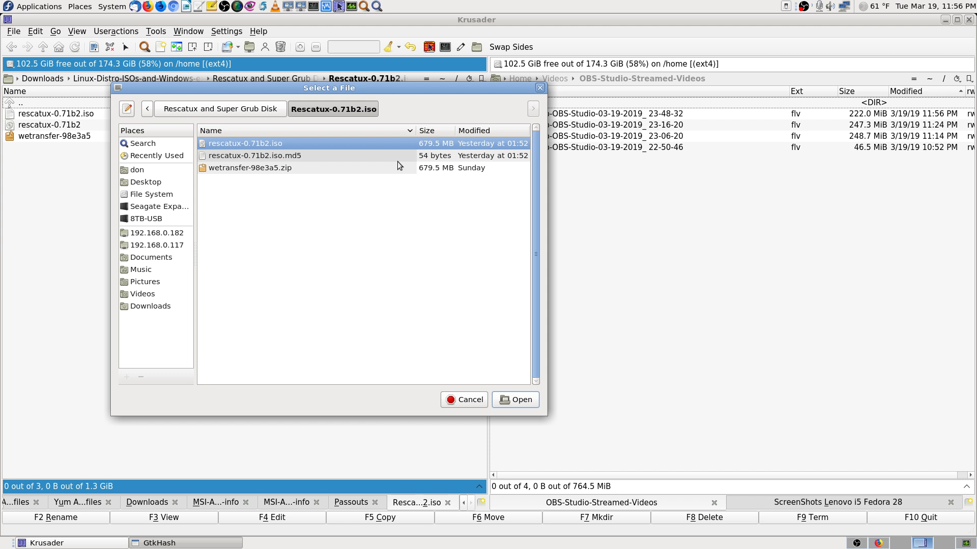
click(300, 155)
click(307, 144)
click(298, 154)
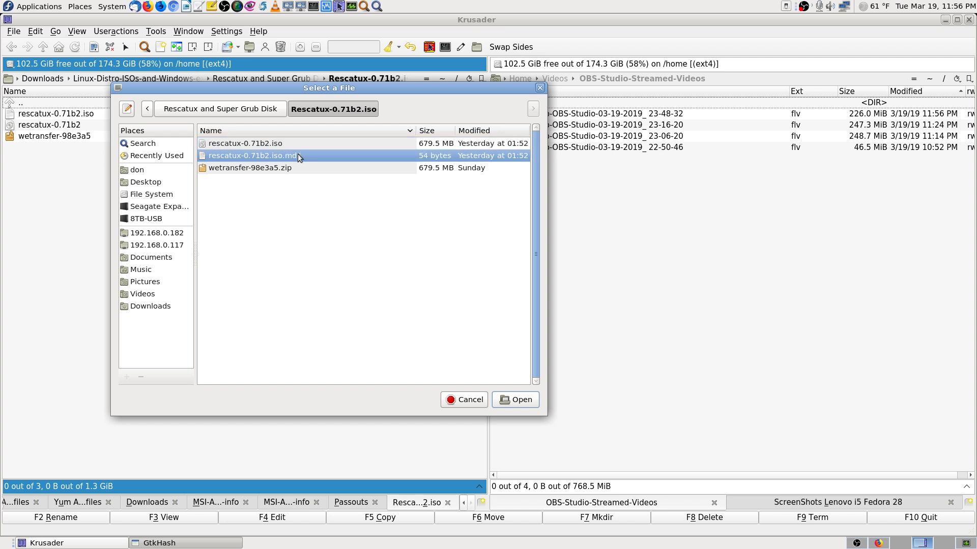
click(515, 400)
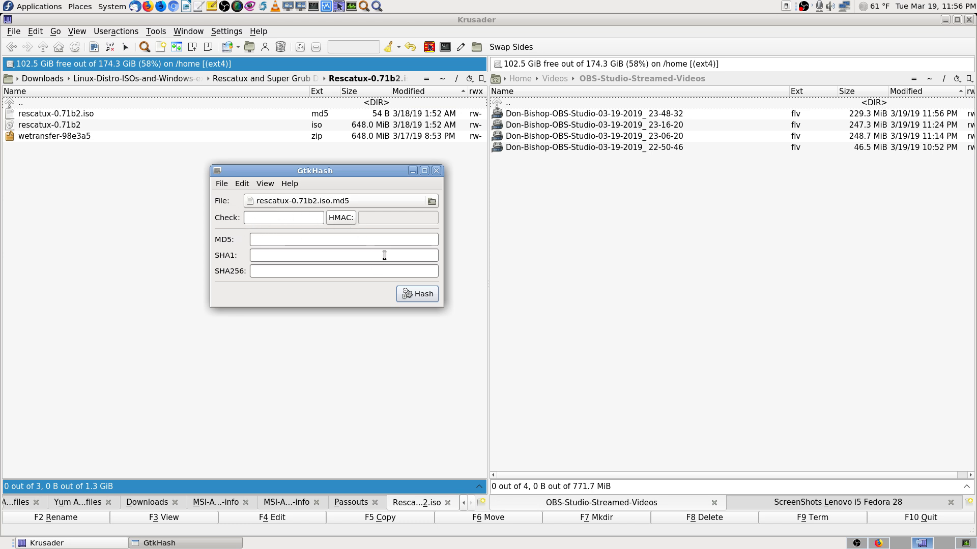
- Replace the file to hash with rescatux-0.71b2.iso from the same folder
click(431, 201)
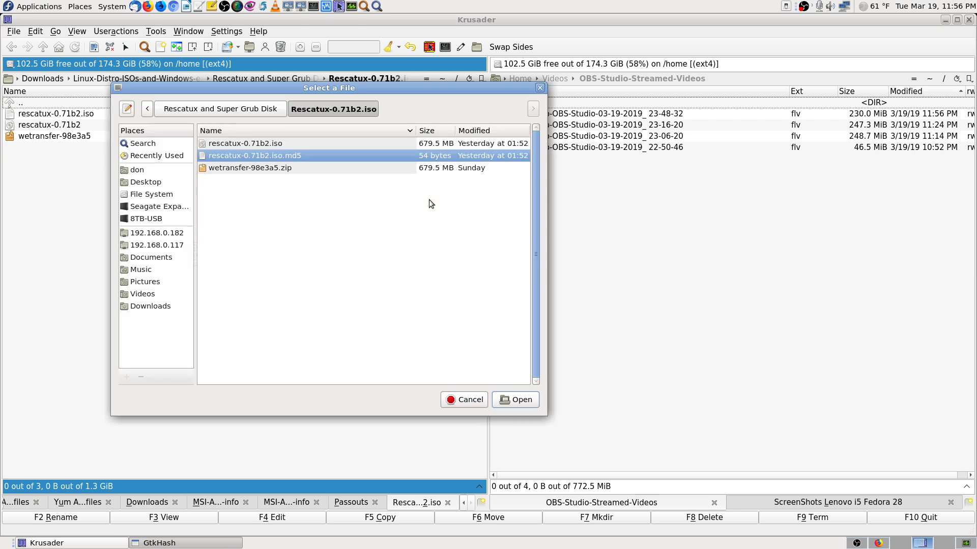
click(294, 143)
click(515, 399)
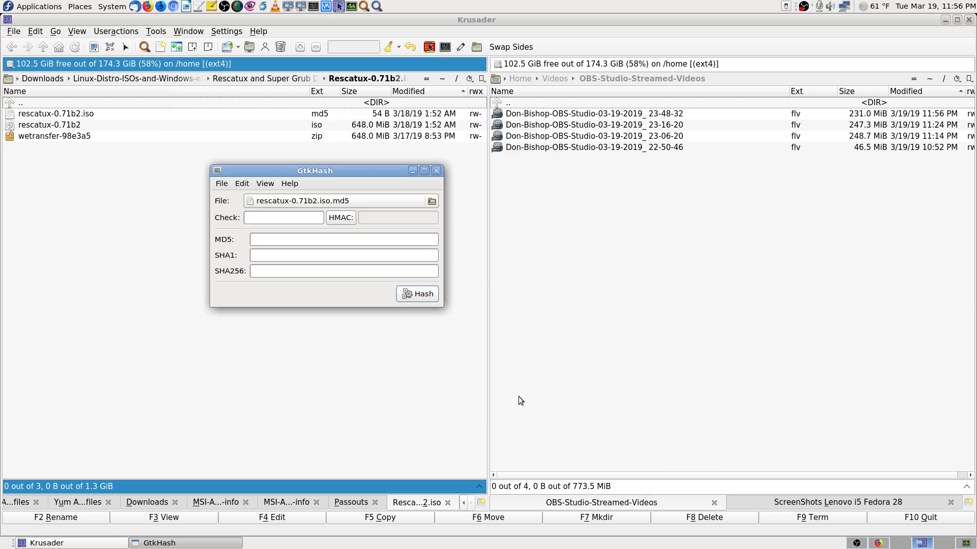
click(274, 219)
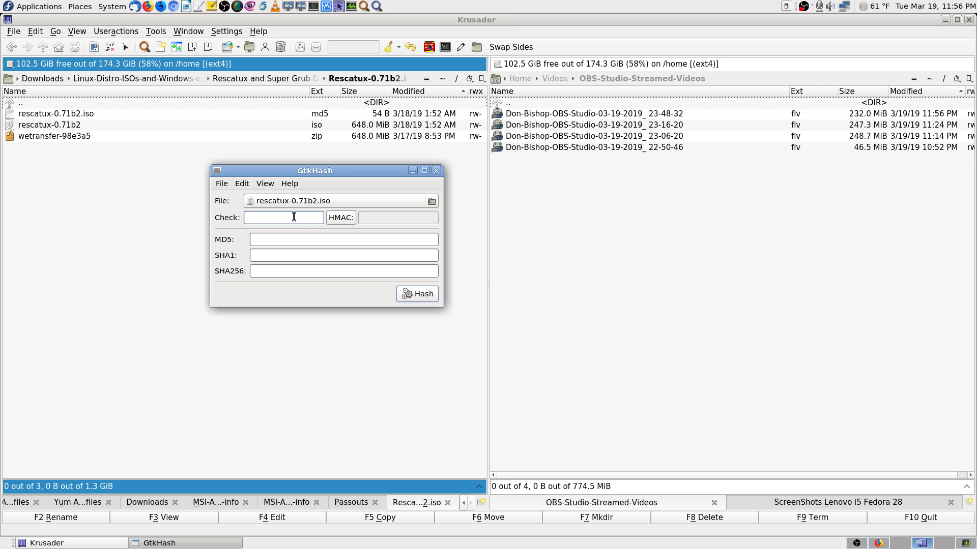
click(340, 219)
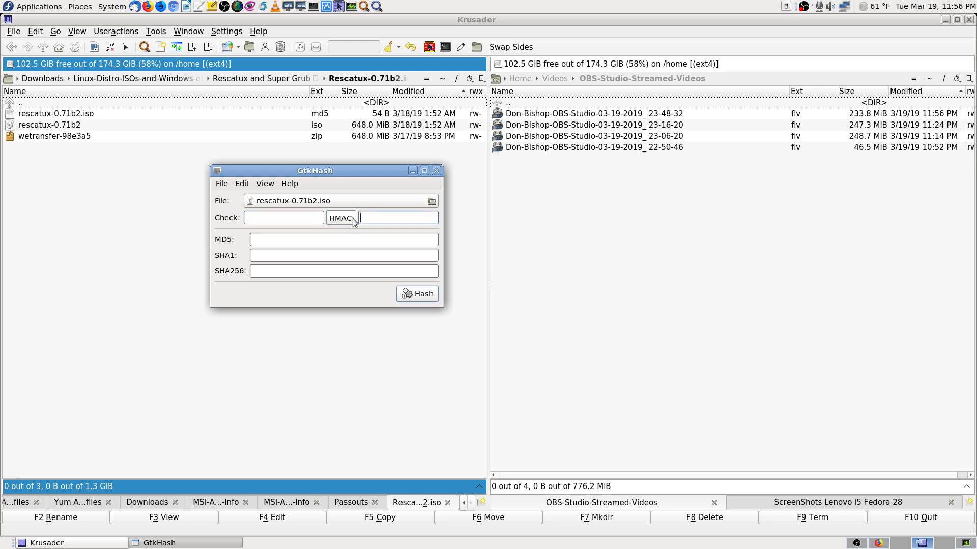
click(346, 223)
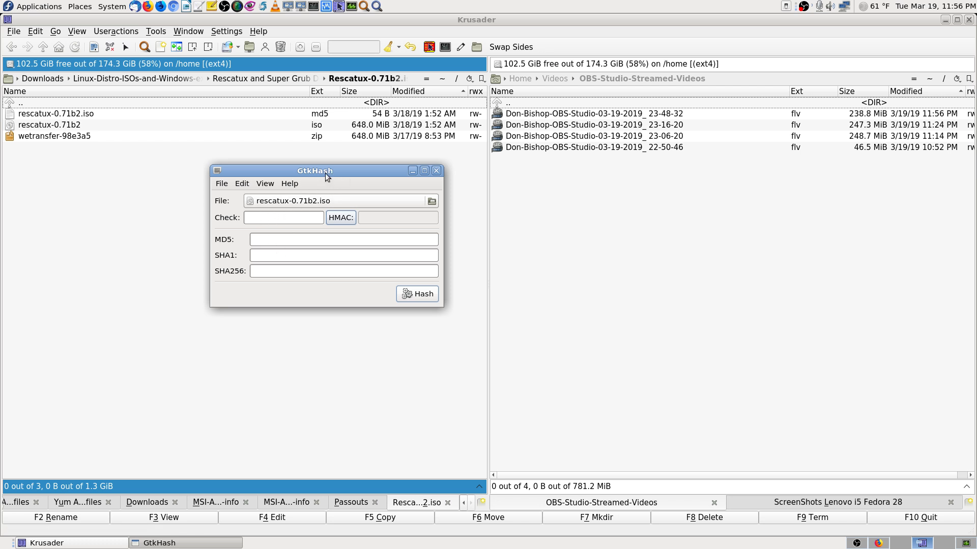
- View rescatux-0.71b2.iso.md5 in Krusader and copy only its MD5 hash, without the file name
click(76, 113)
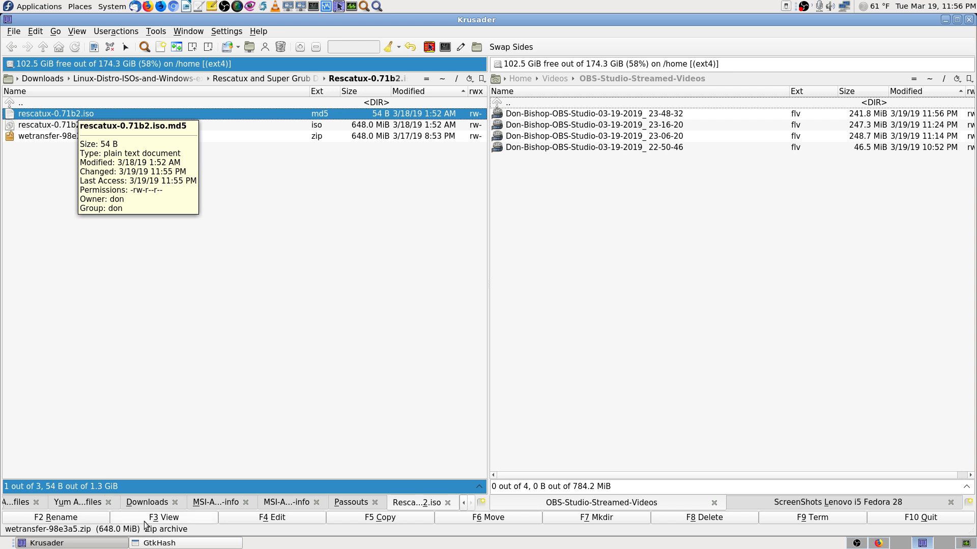
click(160, 518)
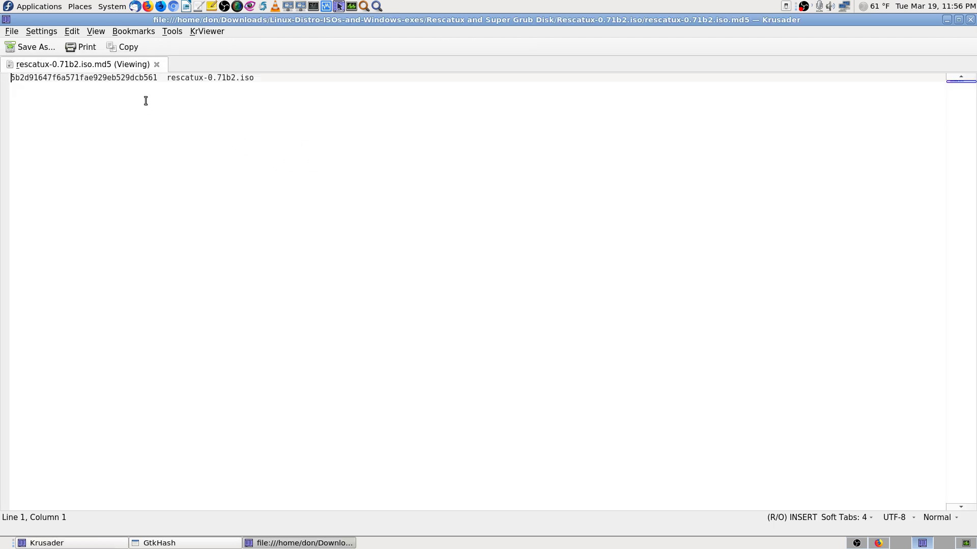
drag(156, 80, 4, 75)
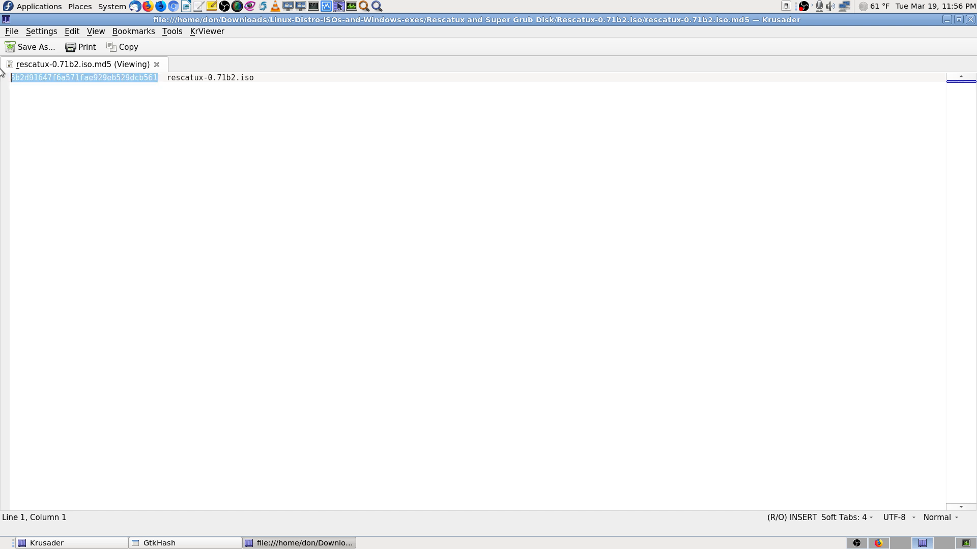
right_click(77, 79)
click(104, 99)
- Switch to GtkHash and paste the copied MD5 hash as the check value, showing it from its beginning
click(188, 543)
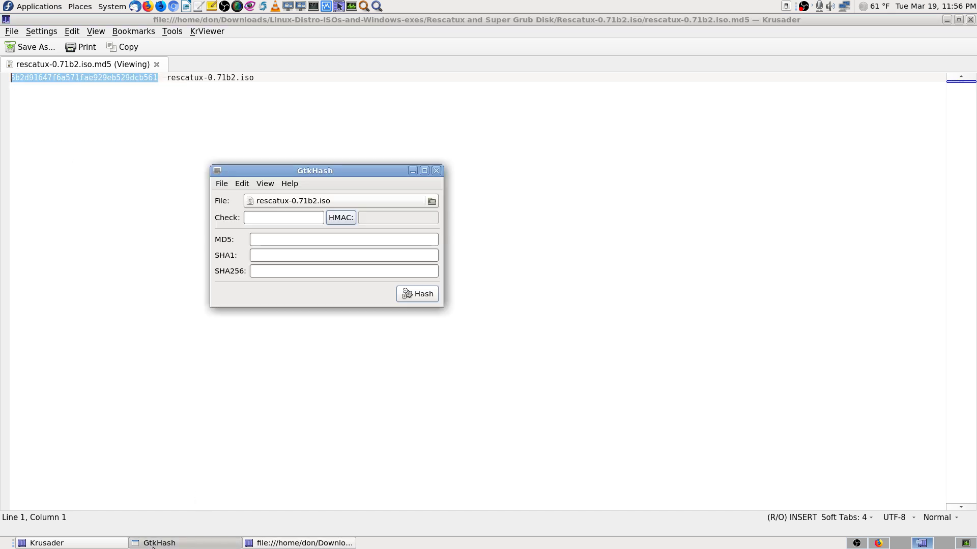
right_click(263, 214)
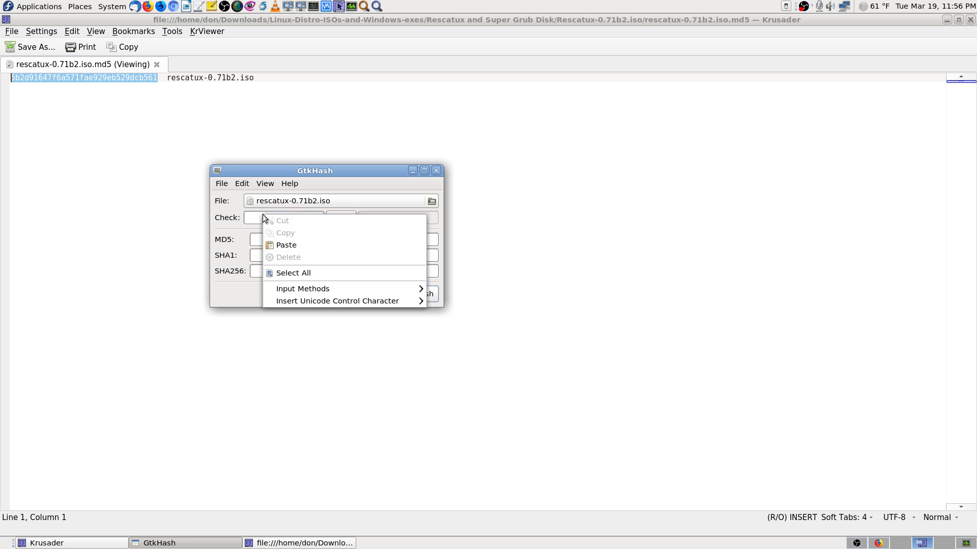
click(289, 245)
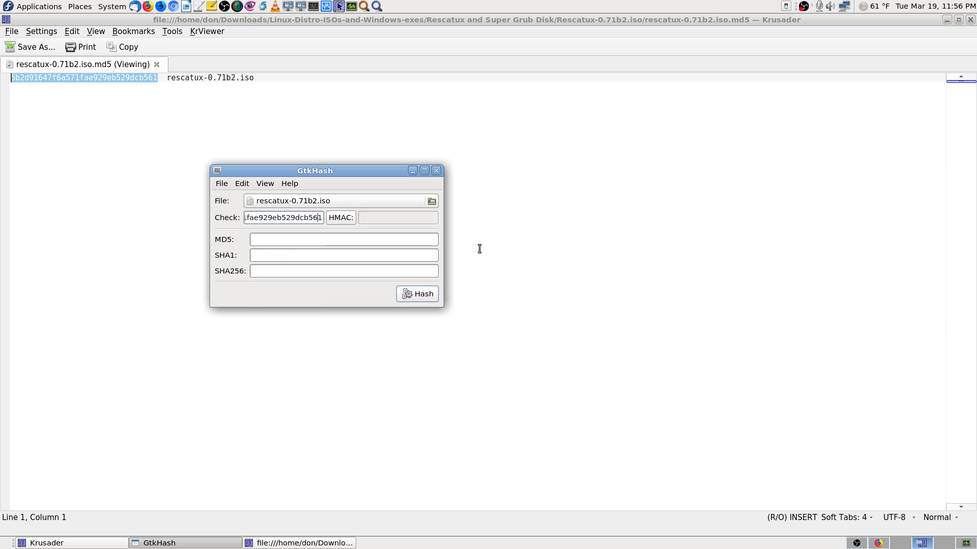
key(Home)
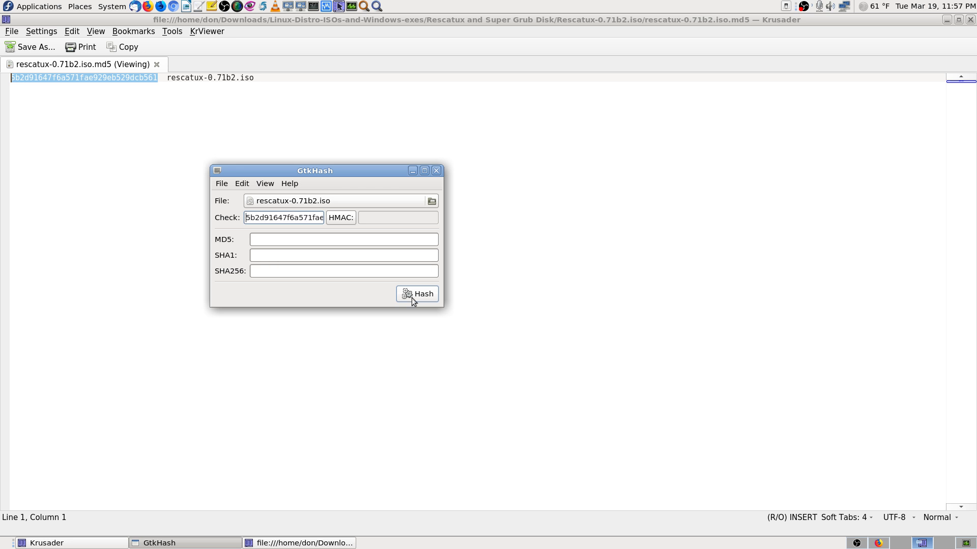
- Compute the hashes of rescatux-0.71b2.iso and close the viewer showing the .md5 file
click(432, 294)
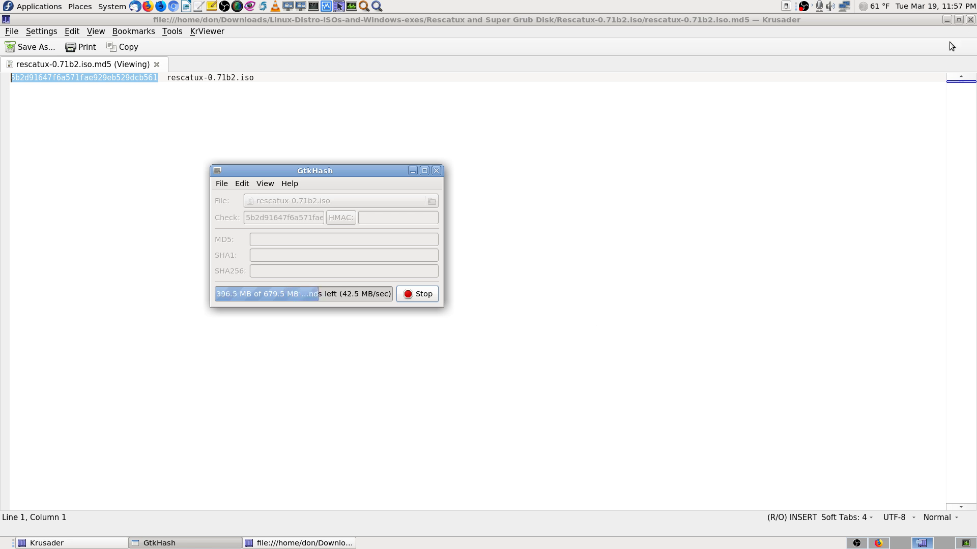
key(Escape)
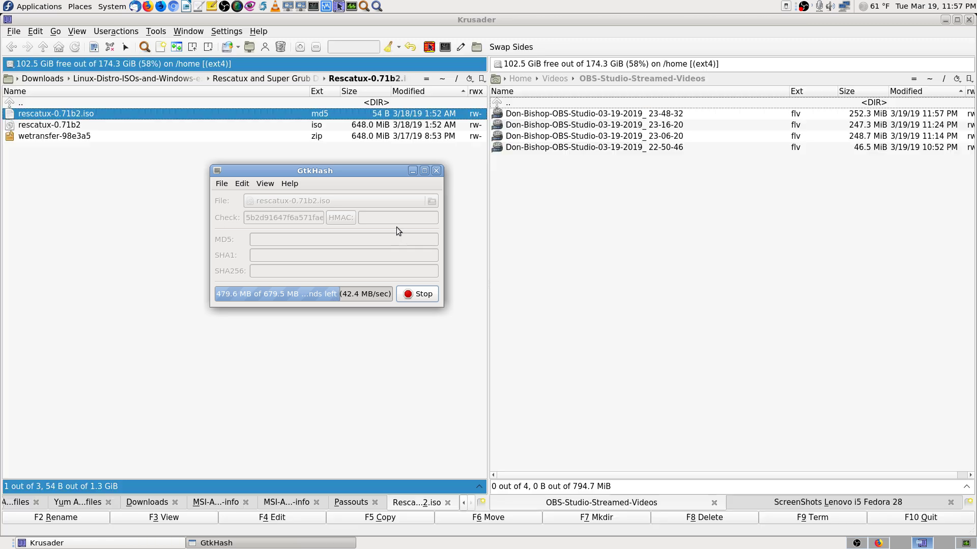
key(alt+Tab)
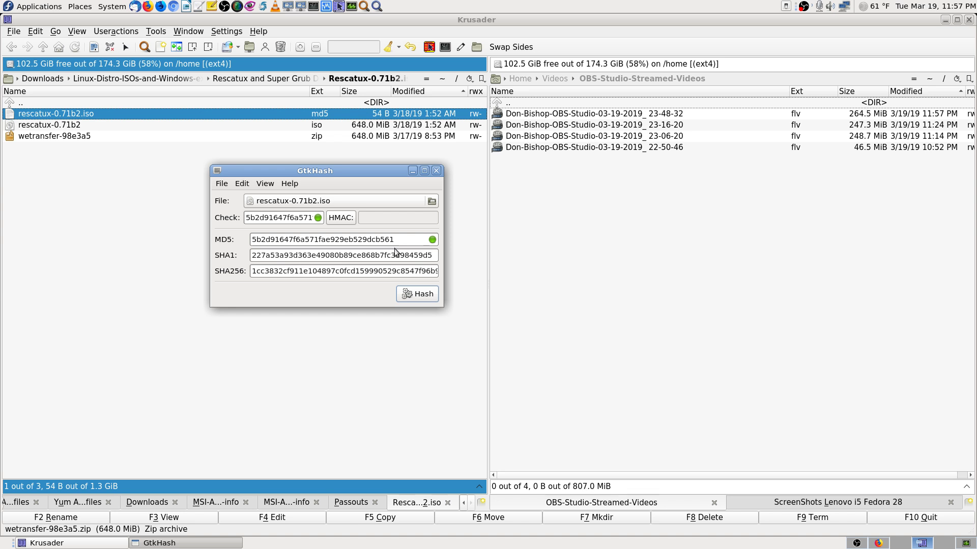
- Examine the computed SHA256 hash all the way to its last characters
click(326, 271)
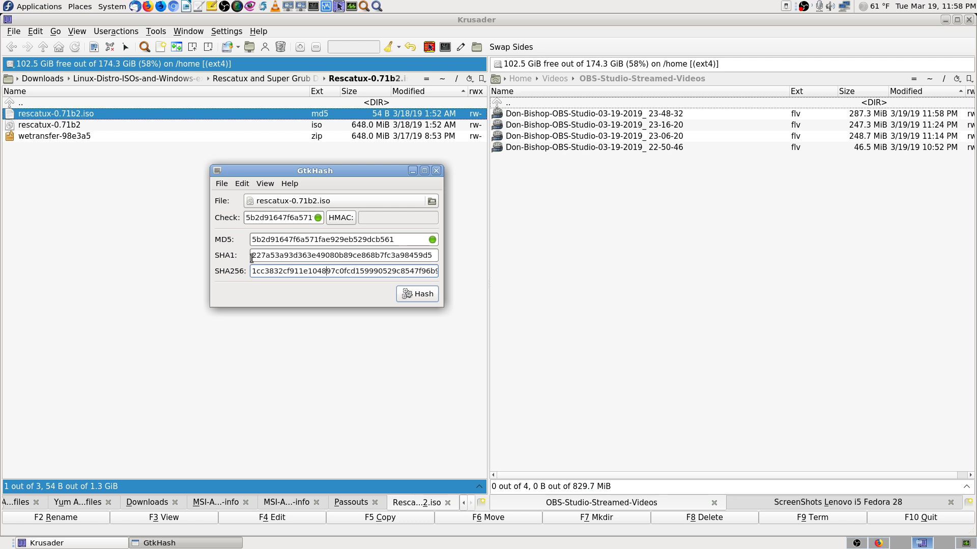
click(434, 271)
key(Right)
key(Right)
key(Right)
key(Right)
key(Right)
key(Right)
key(Right)
key(Right)
key(Right)
key(Right)
key(Right)
key(Right)
key(Right)
key(Right)
key(Right)
key(Right)
key(Right)
key(Right)
key(Right)
key(Right)
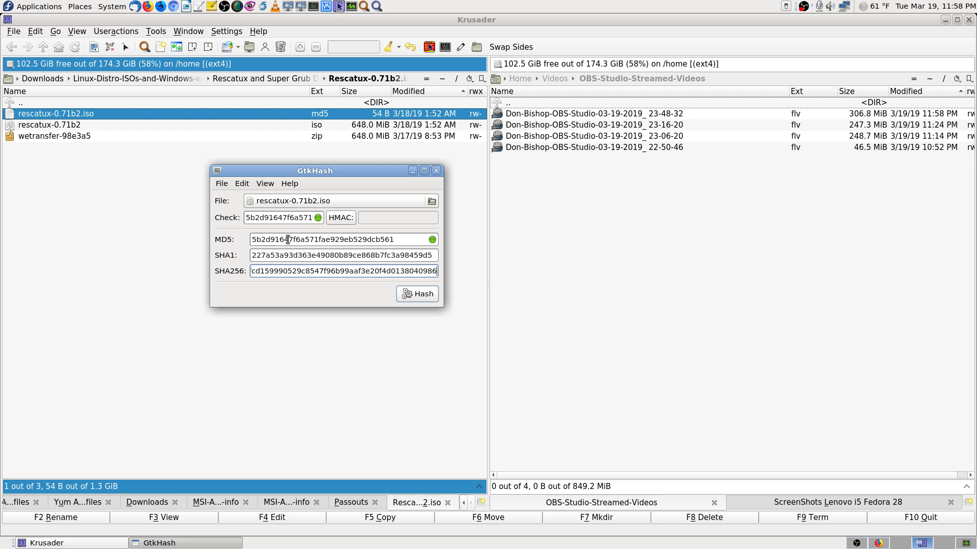
- Compare the computed MD5 hash with the check value, and close GtkHash
click(303, 218)
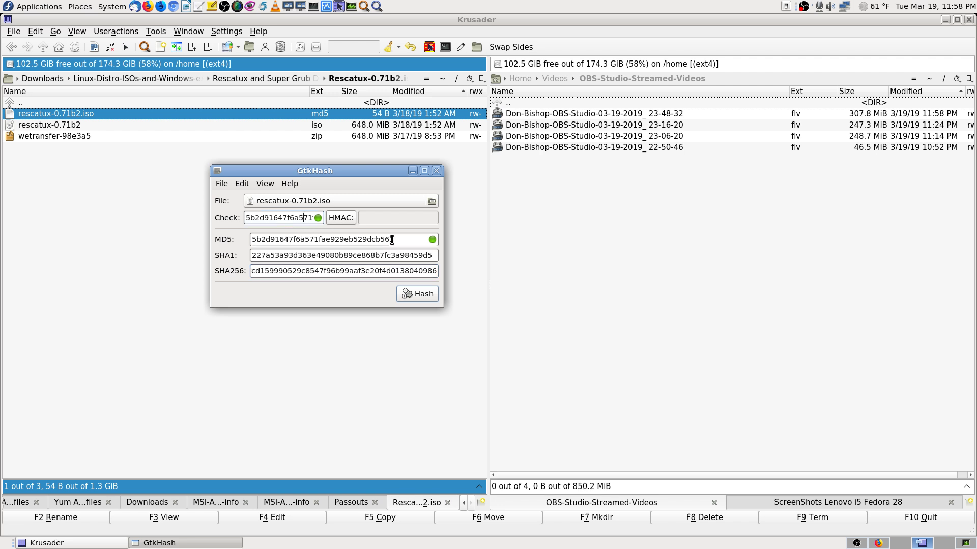
drag(396, 239, 371, 240)
drag(312, 218, 289, 217)
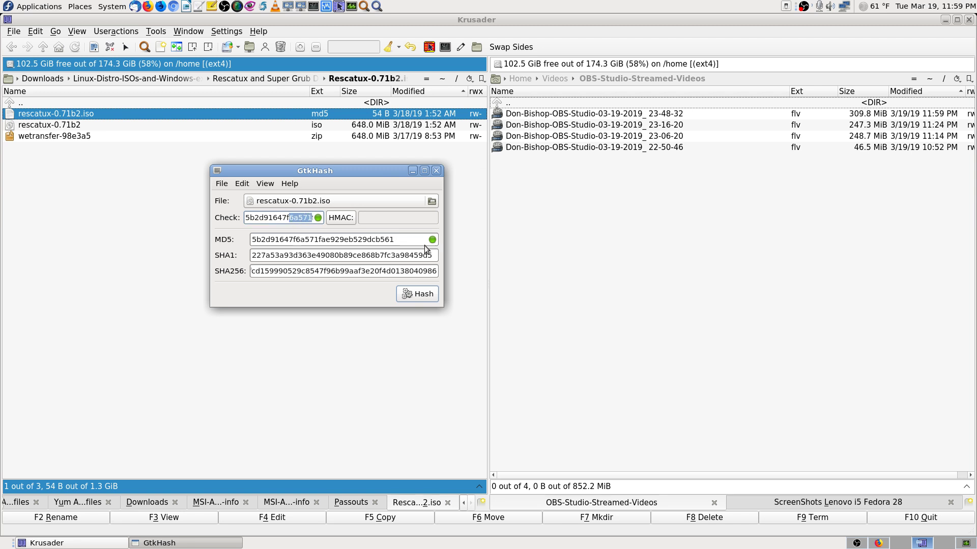
click(304, 218)
click(435, 171)
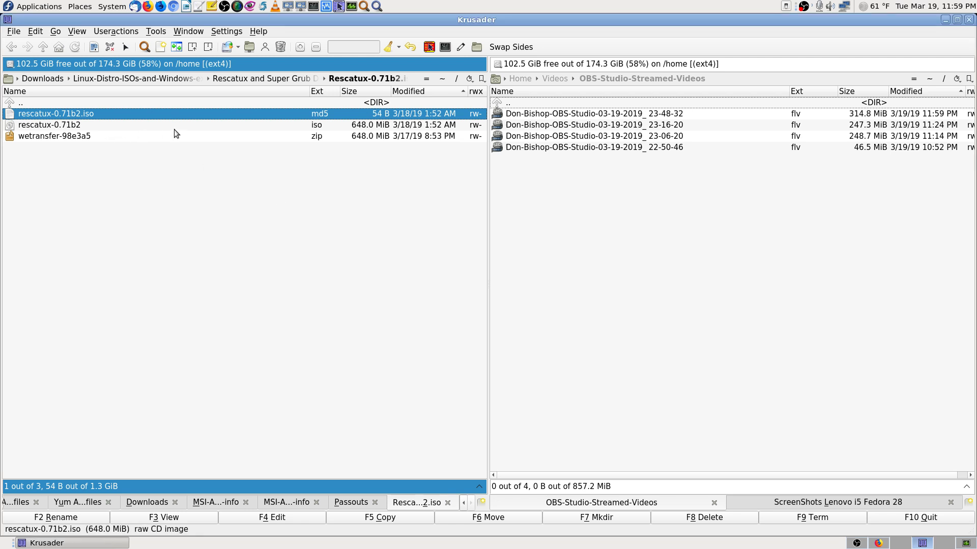
click(190, 103)
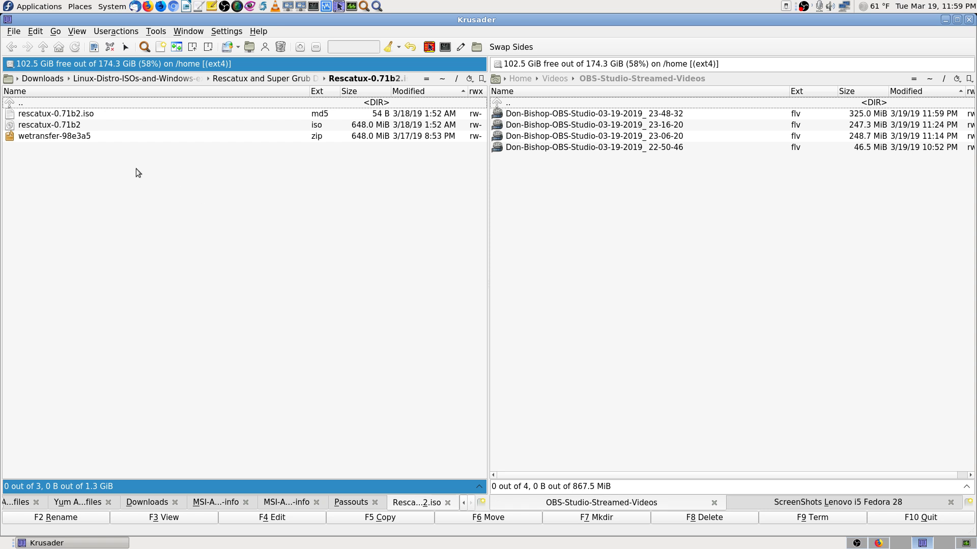
click(99, 138)
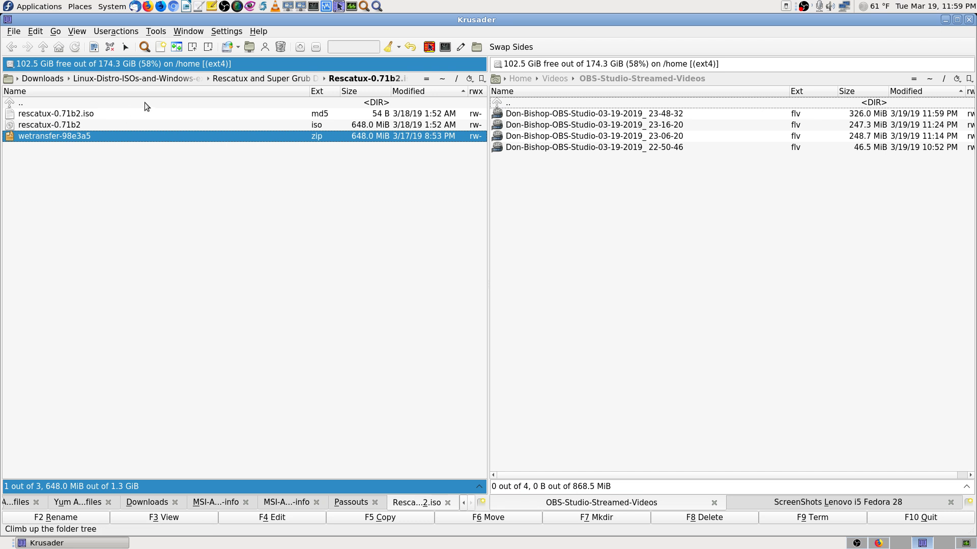
click(144, 102)
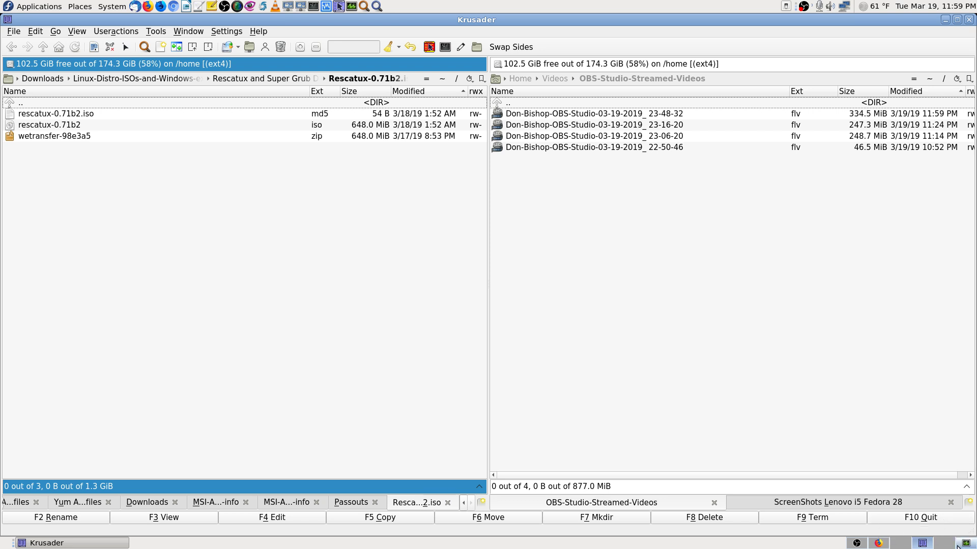
- Switch to the Firefox workspace, close the Rescatux web page's window and go to an empty workspace
click(879, 543)
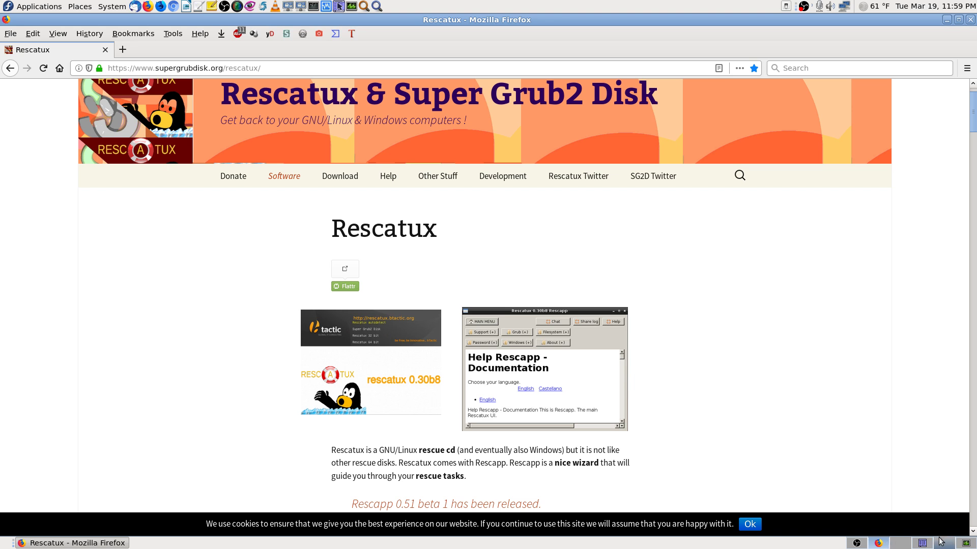
click(970, 19)
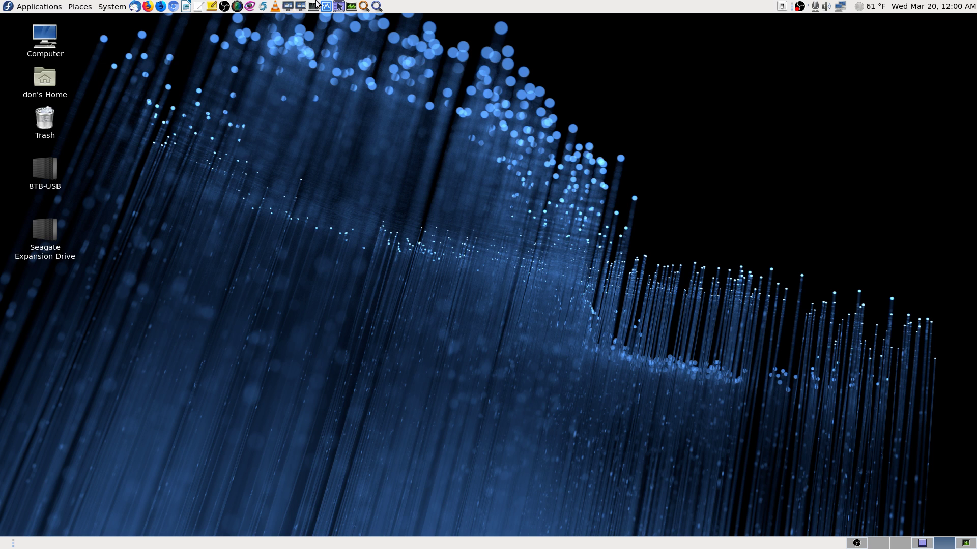
- Search the Application Finder for "fedor", launch Fedora Media Writer, and dismiss the prompt for the inserted Parted Magic medium
click(338, 6)
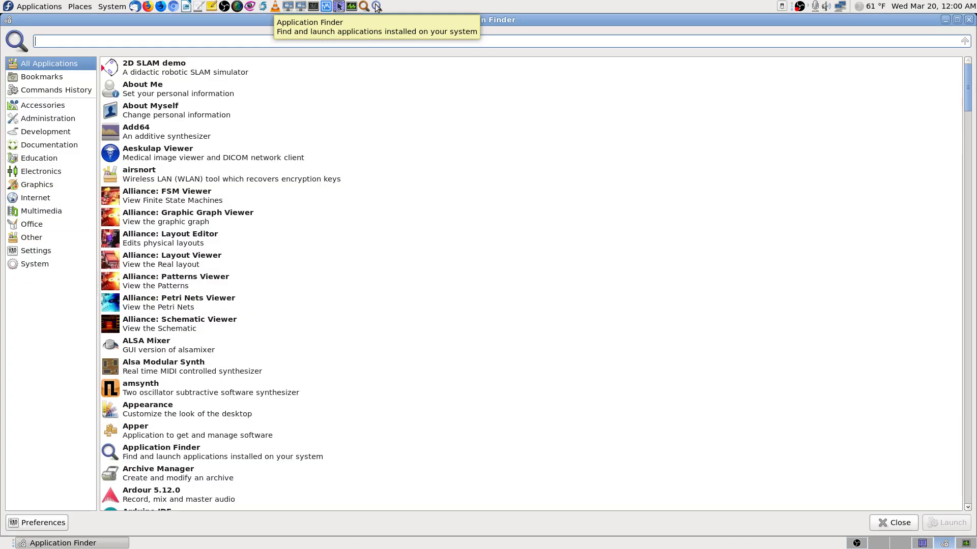
text(fedor)
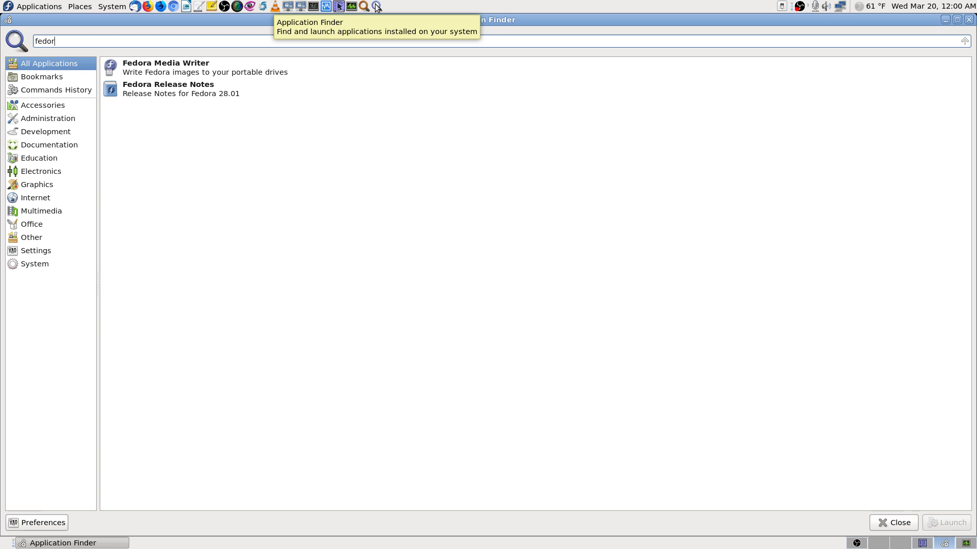
key(Escape)
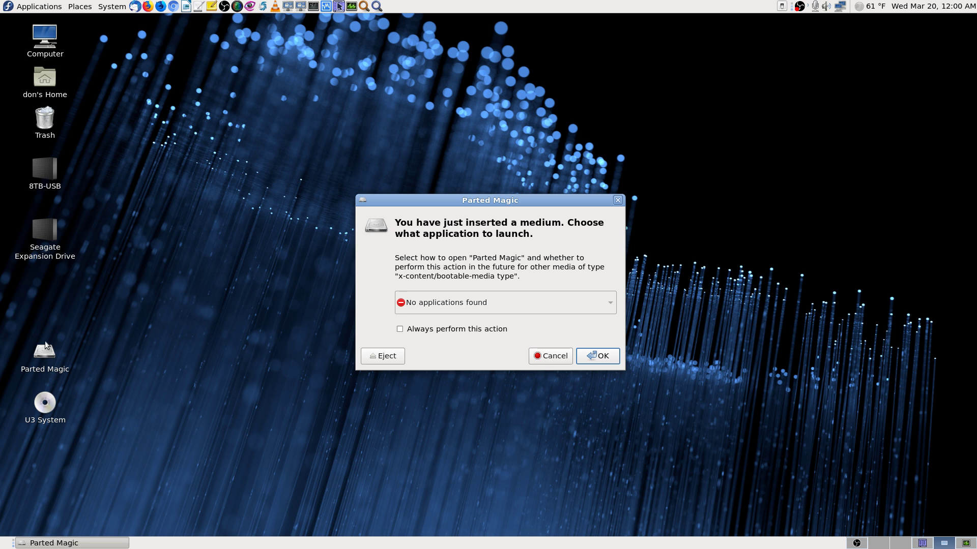
click(546, 356)
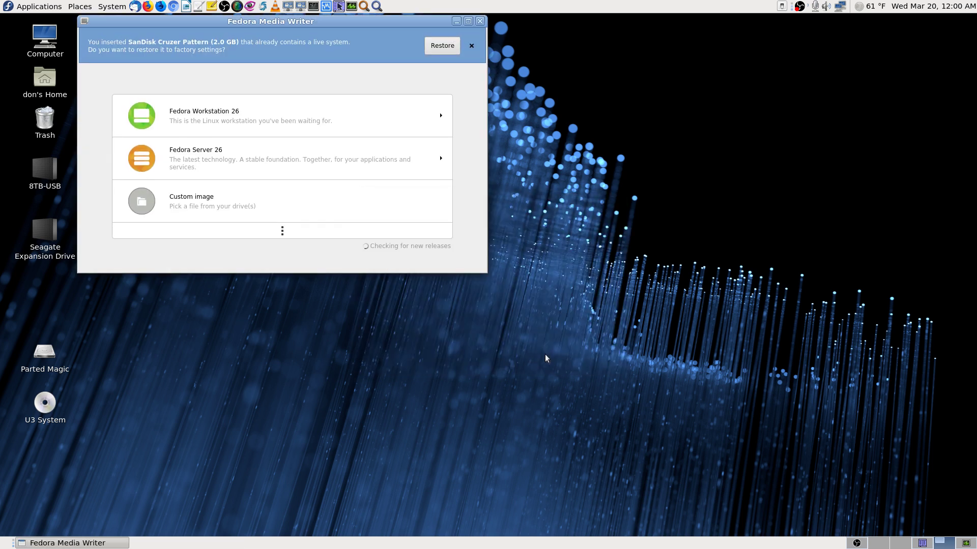
- Restore the SanDisk Cruzer Pattern (2.0 GB) drive to its factory settings and close the restore dialog
drag(386, 20, 613, 19)
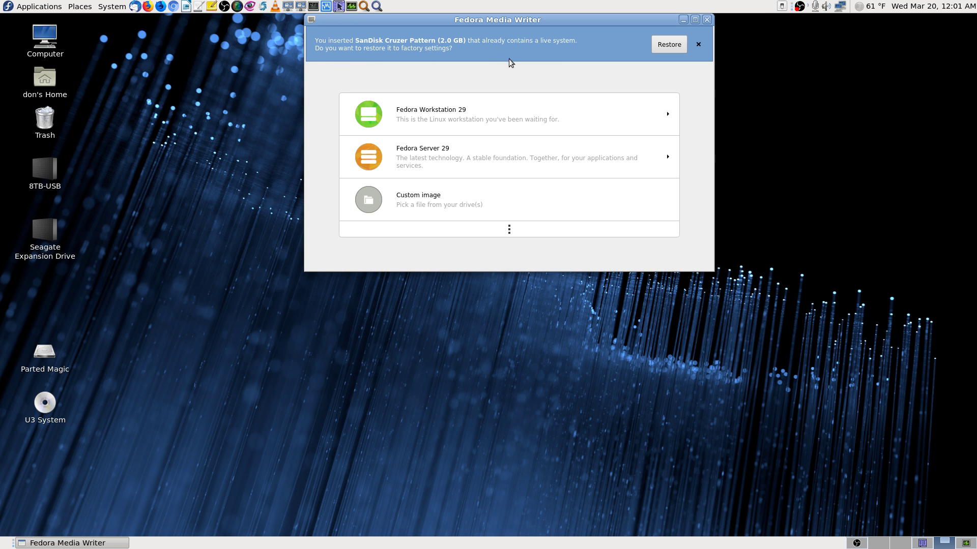
drag(600, 17, 584, 17)
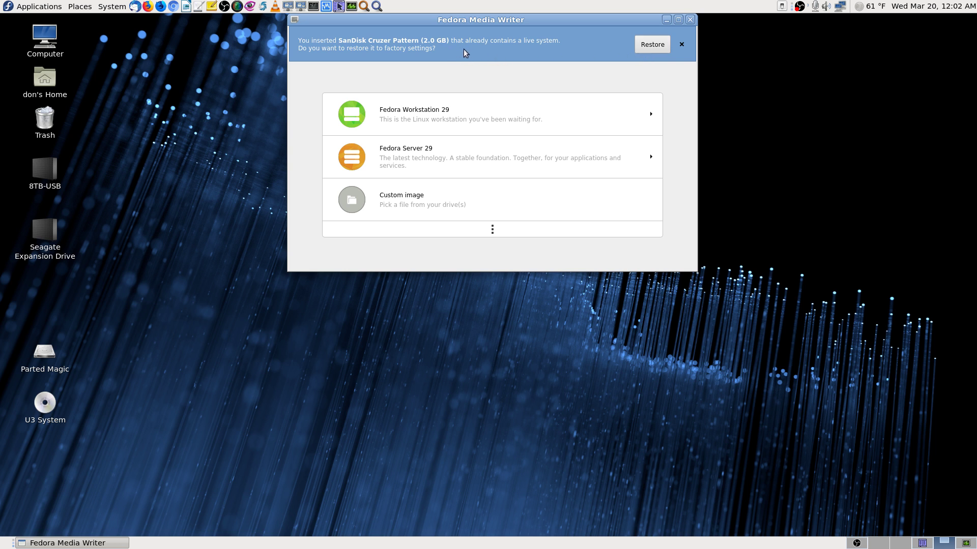
click(651, 46)
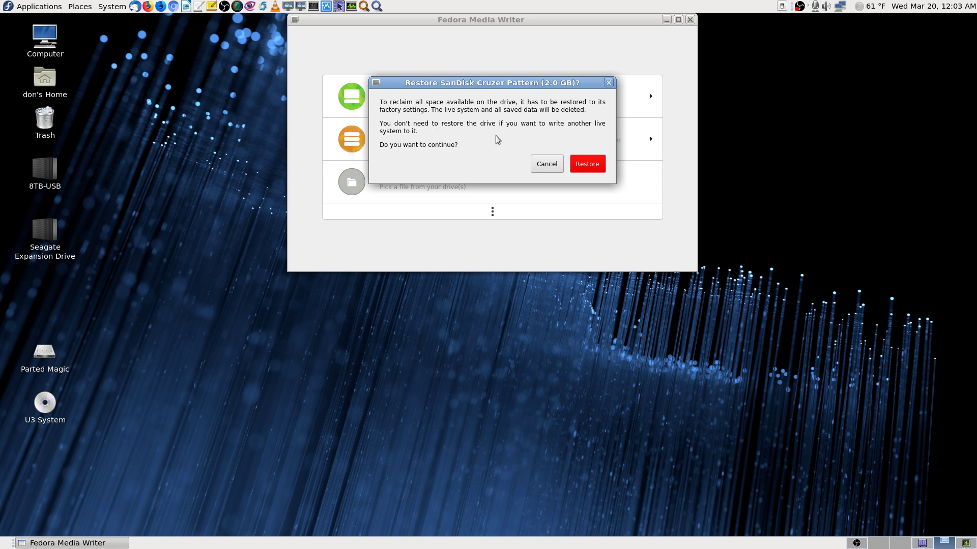
click(601, 164)
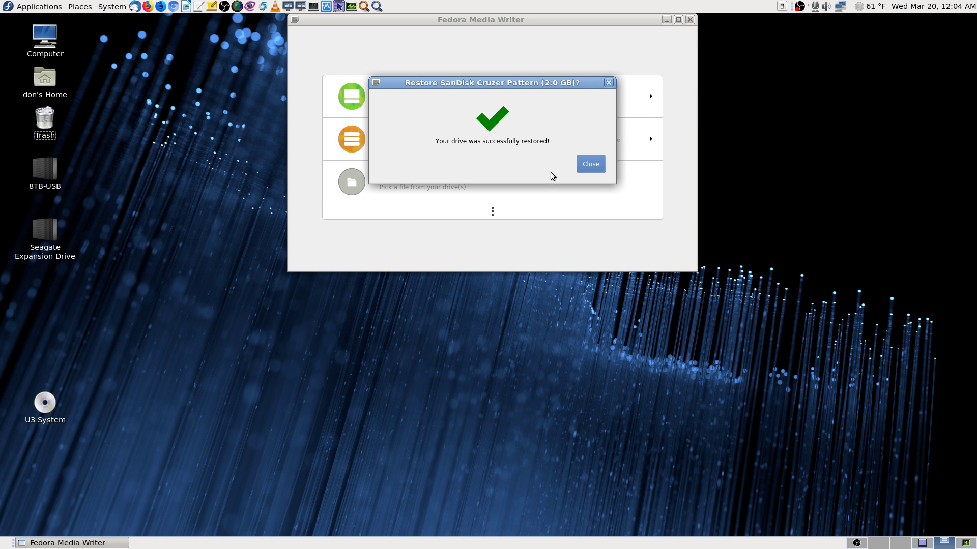
click(591, 164)
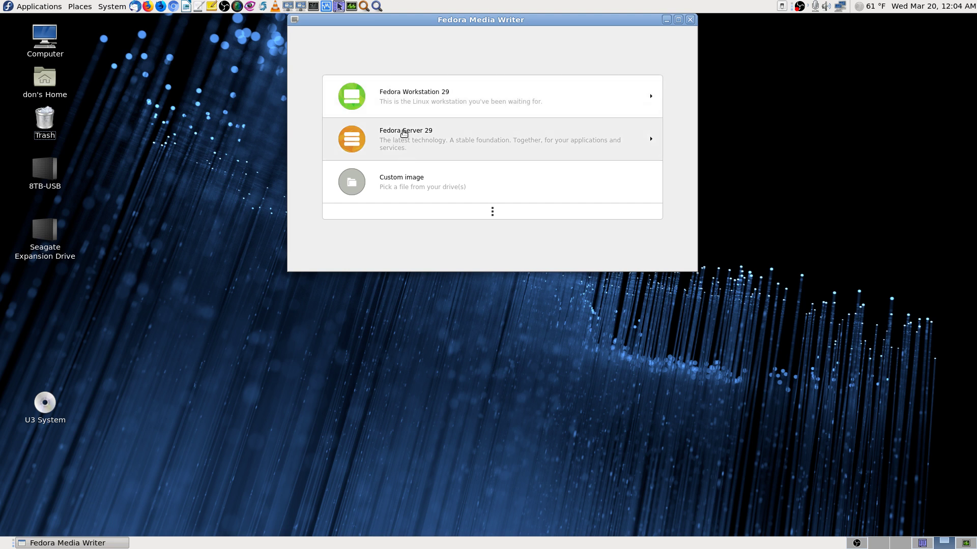
- Choose rescatux-0.71b2.iso from the Rescatux and Super Grub Disk folder inside Downloads as the custom image
click(494, 214)
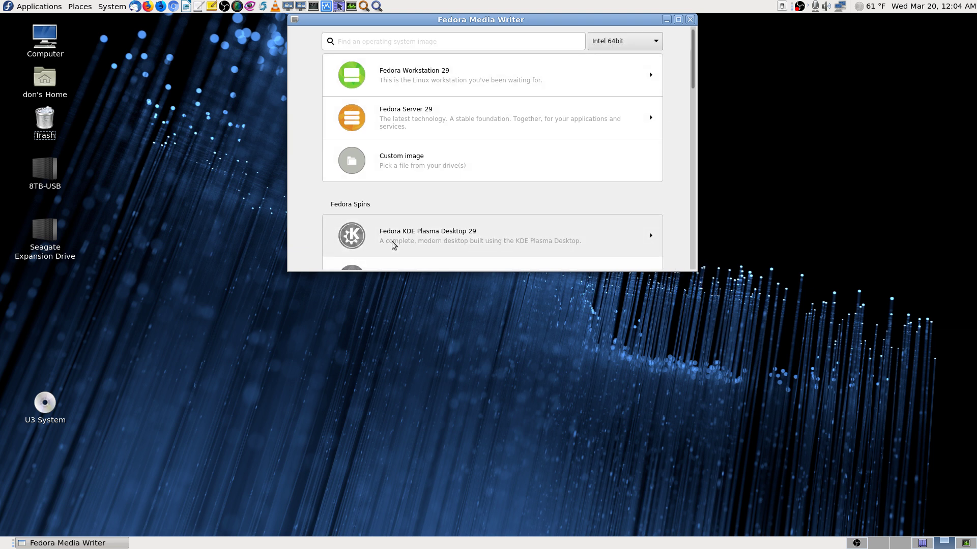
scroll(402, 240, down, 2)
scroll(405, 235, up, 4)
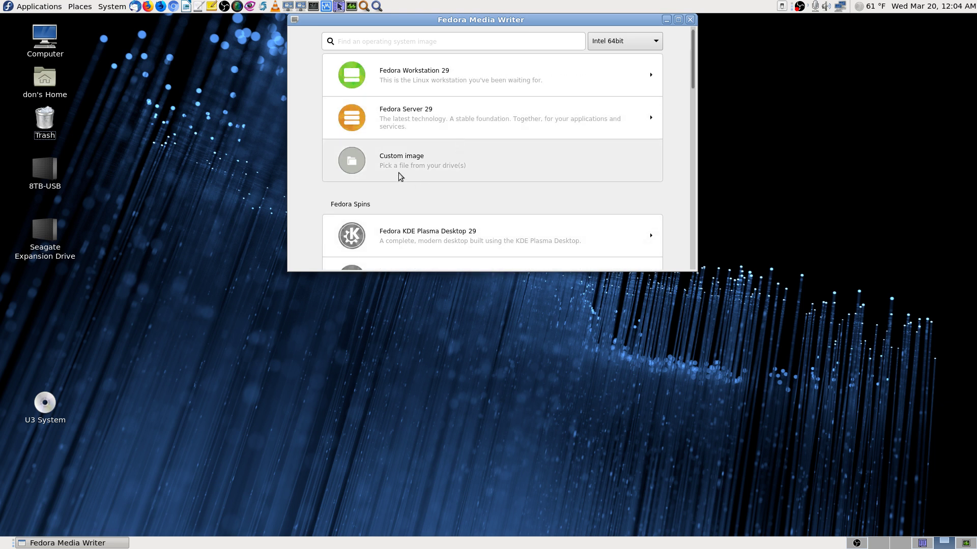
click(406, 158)
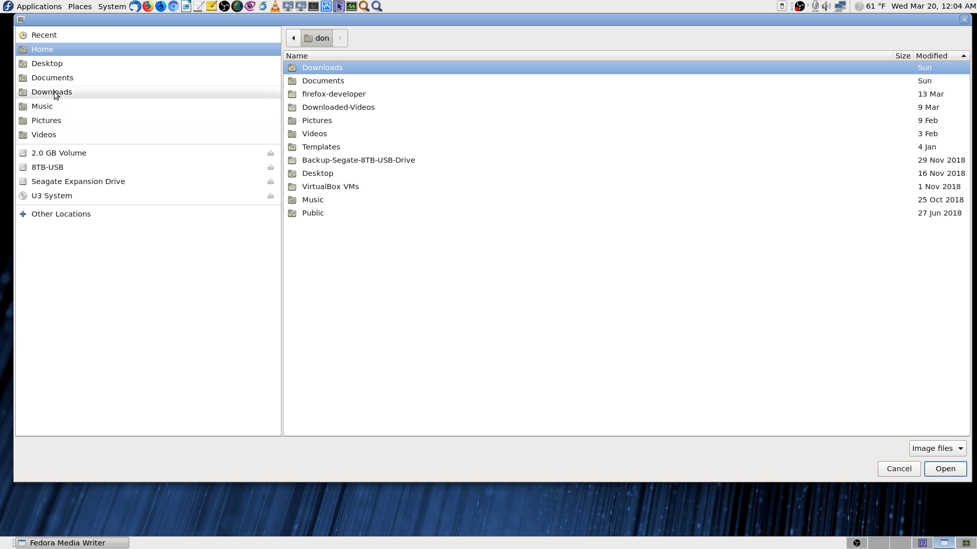
double_click(353, 69)
double_click(358, 69)
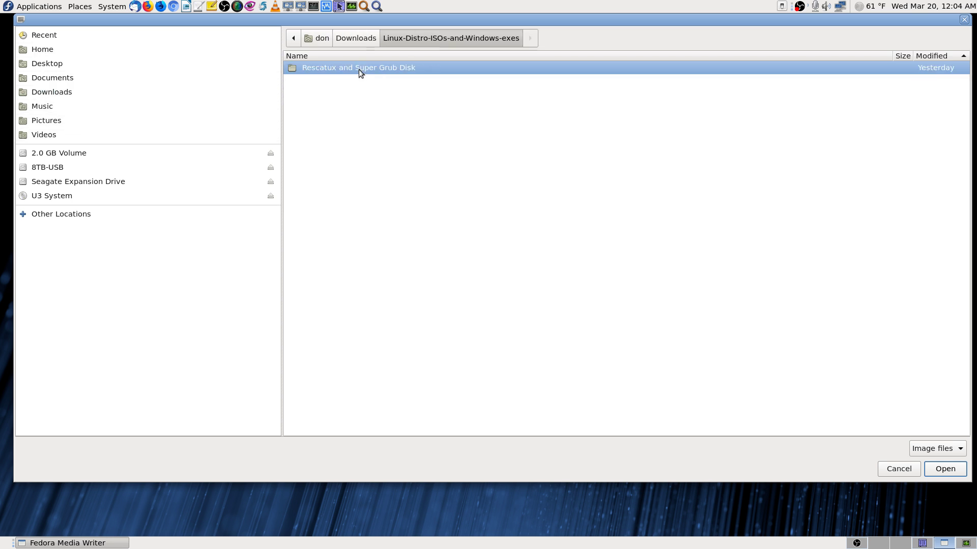
double_click(358, 69)
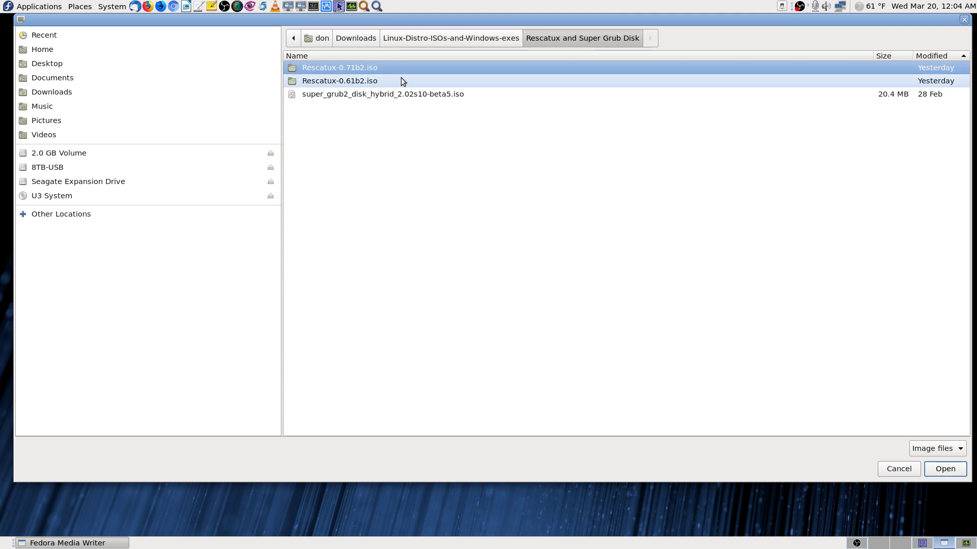
double_click(364, 67)
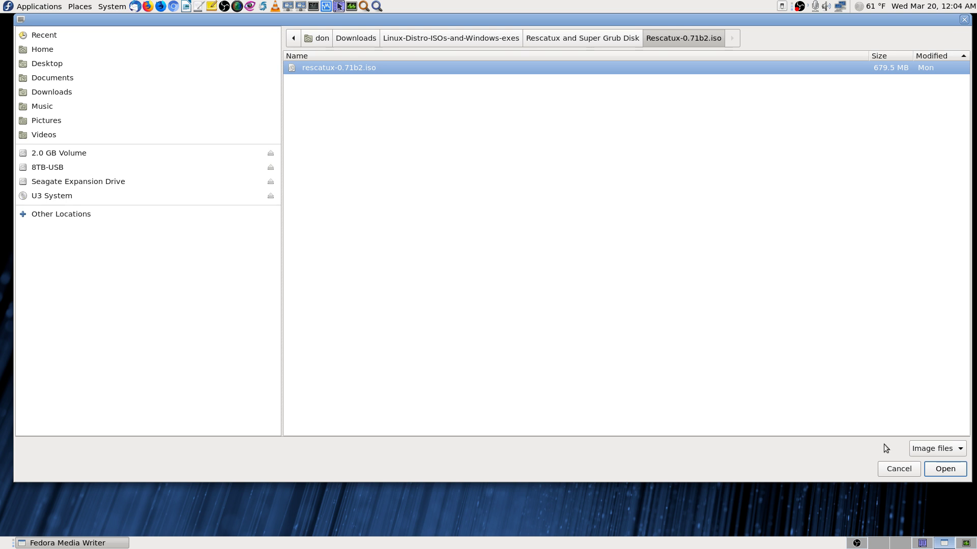
click(945, 469)
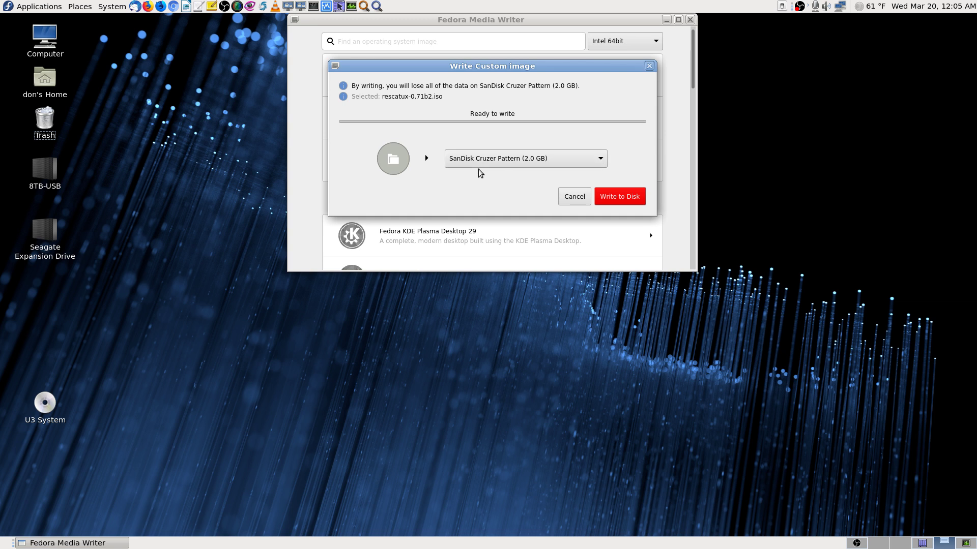
- Write the selected image to the SanDisk Cruzer Pattern drive, authenticating with the root password, and close Fedora Media Writer
click(616, 197)
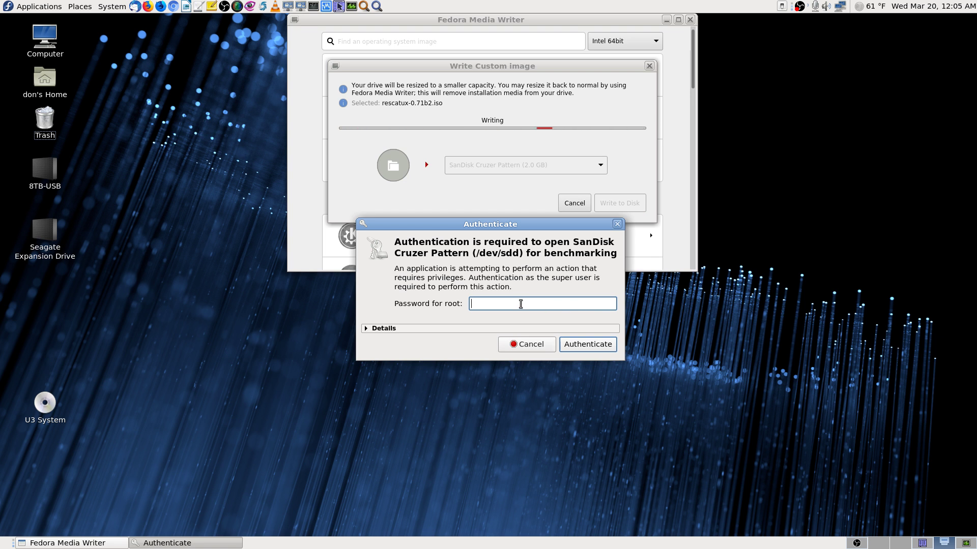
text(************)
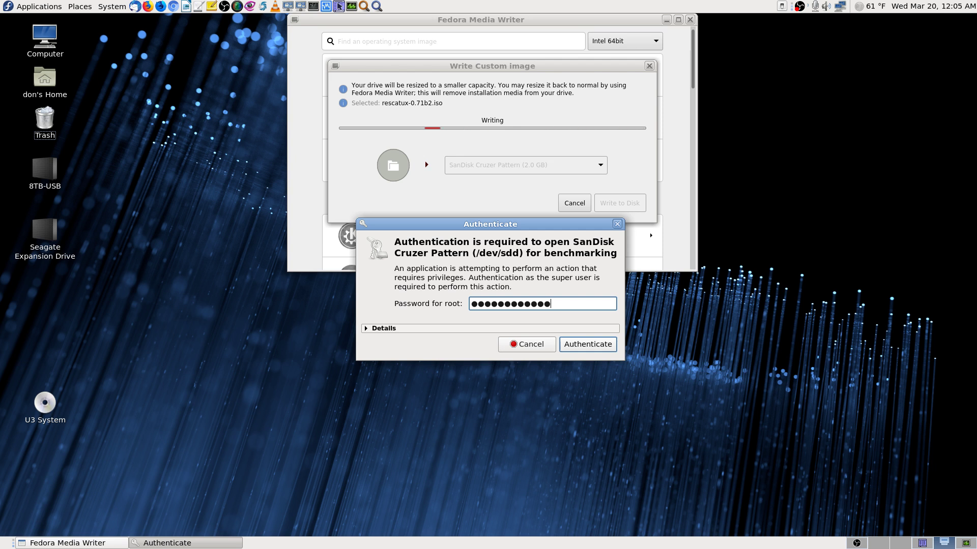
text(**)
key(Return)
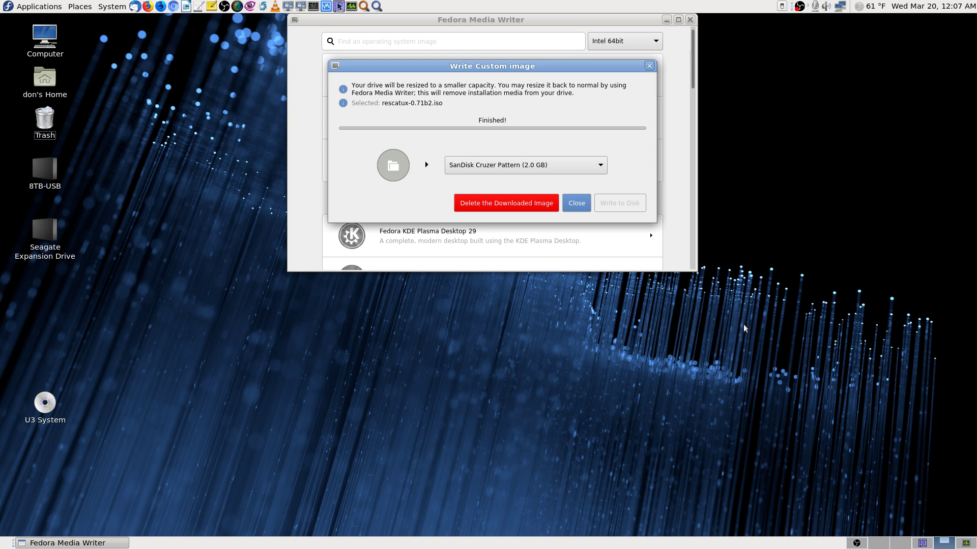
click(576, 203)
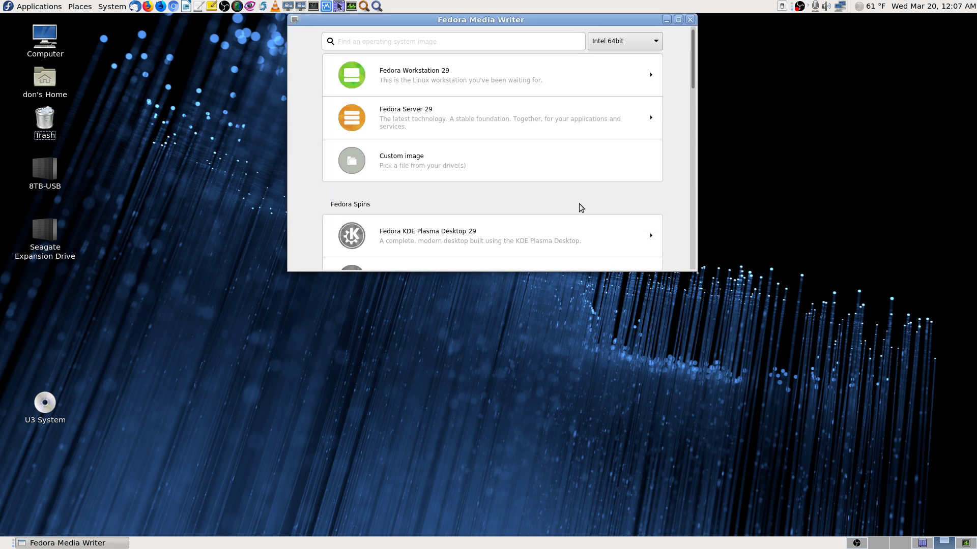
click(691, 21)
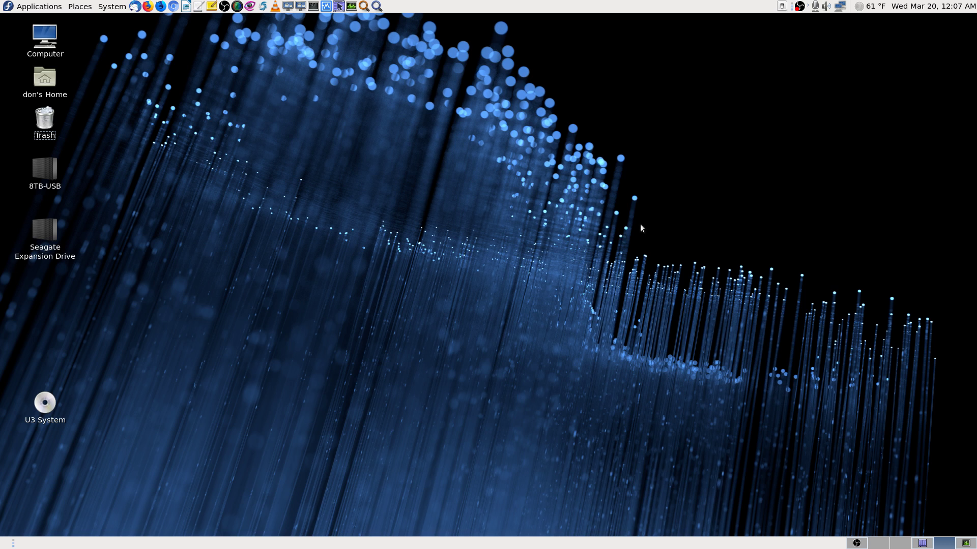
- Eject the U3 System volume and dismiss the application prompt for the inserted Rescatux0.71b2 medium
right_click(42, 404)
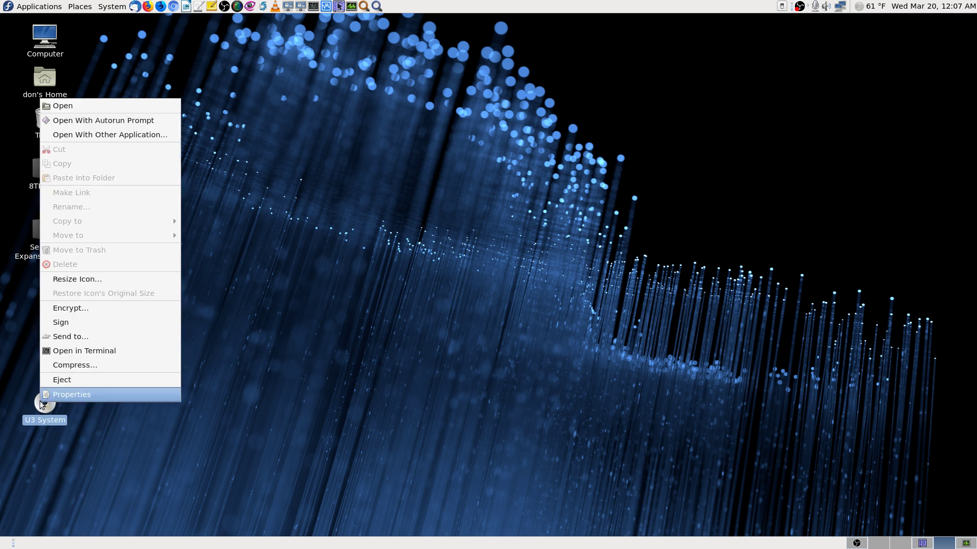
click(120, 380)
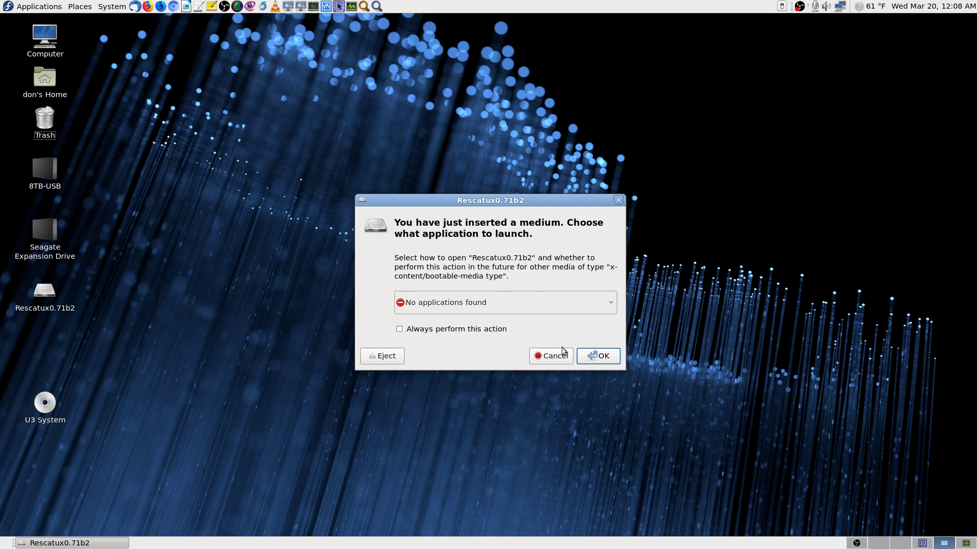
click(551, 362)
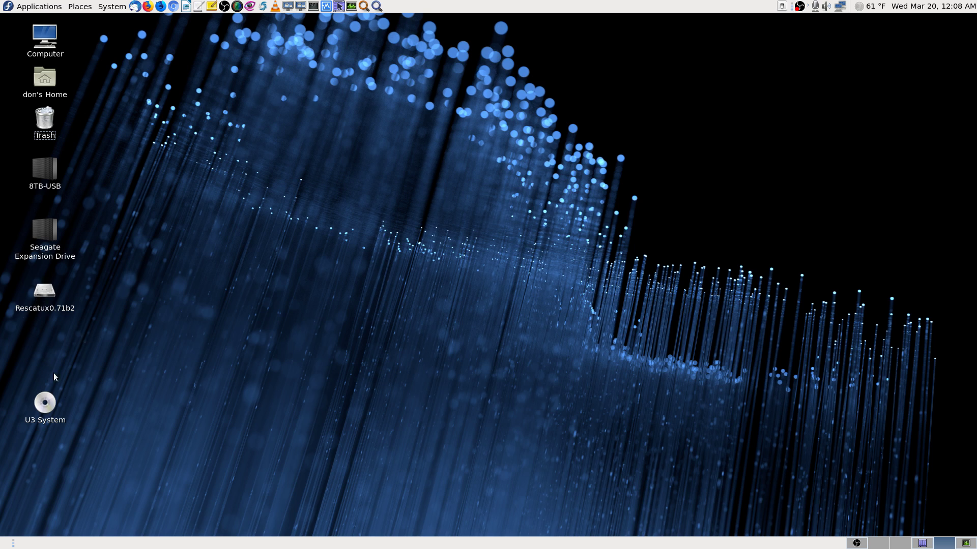
- Switch to the Krusader workspace and open the 648.0 MiB Rescatux0.71b2 (iso9660) volume
click(920, 543)
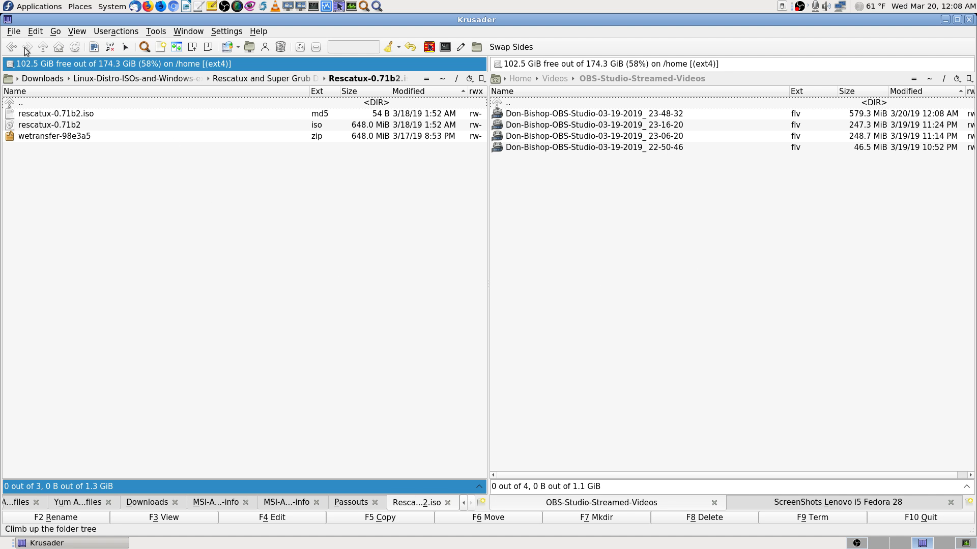
click(10, 64)
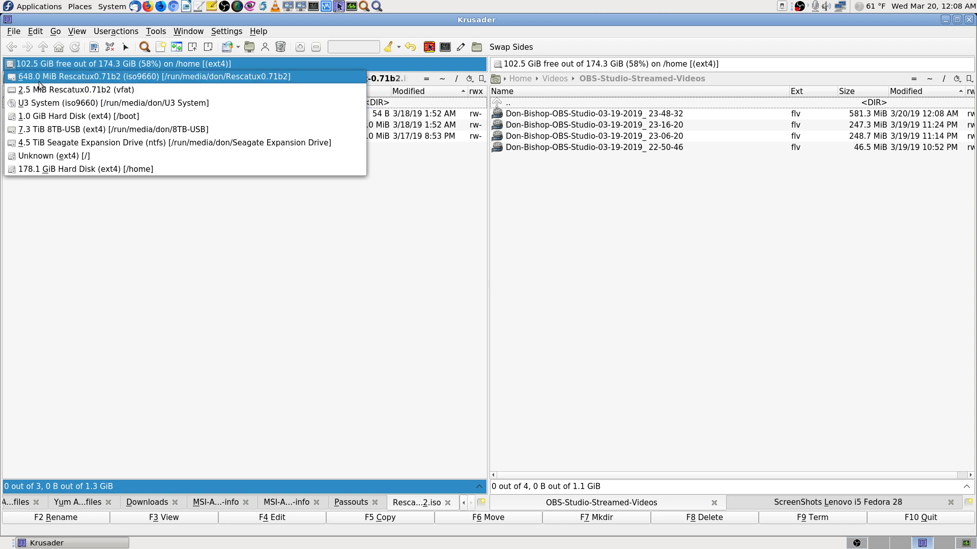
click(72, 76)
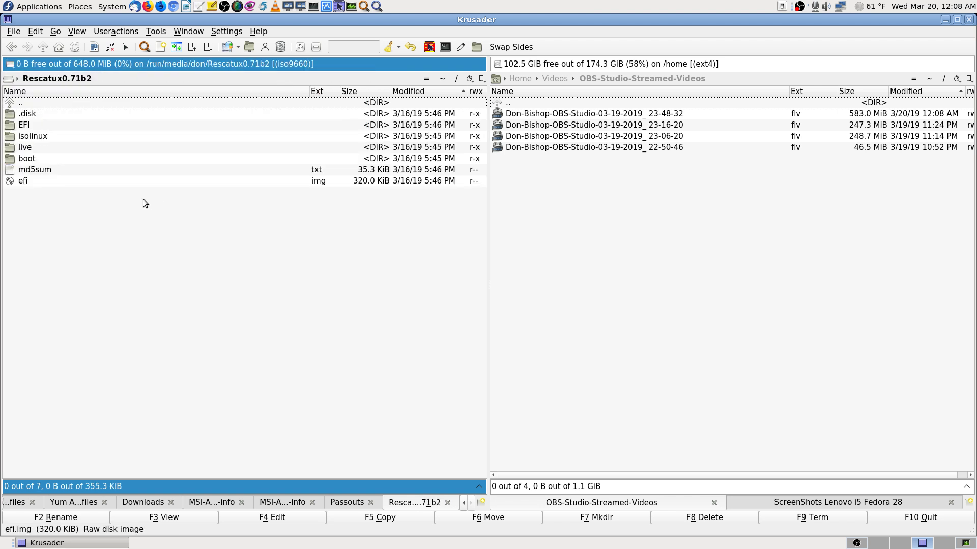
- Look through the .disk folder and the EFI folder's boot subfolder on the Rescatux0.71b2 drive
key(Down)
key(Return)
key(BackSpace)
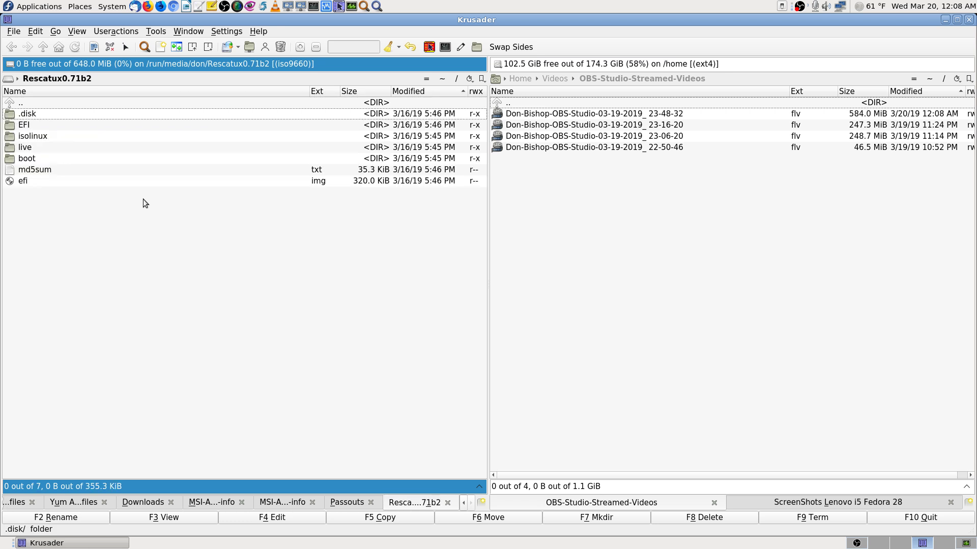
key(Return)
key(Down)
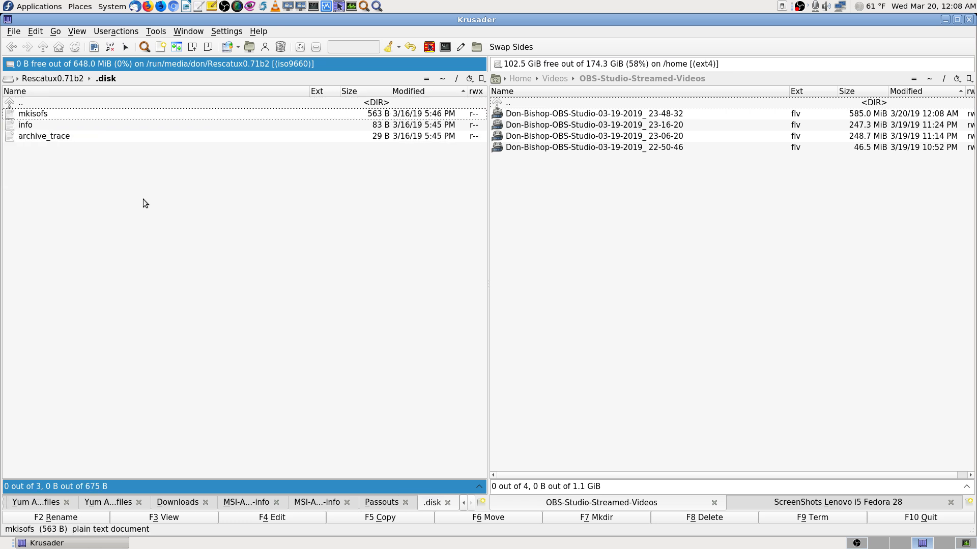
key(BackSpace)
key(Down)
key(Return)
key(Down)
key(Return)
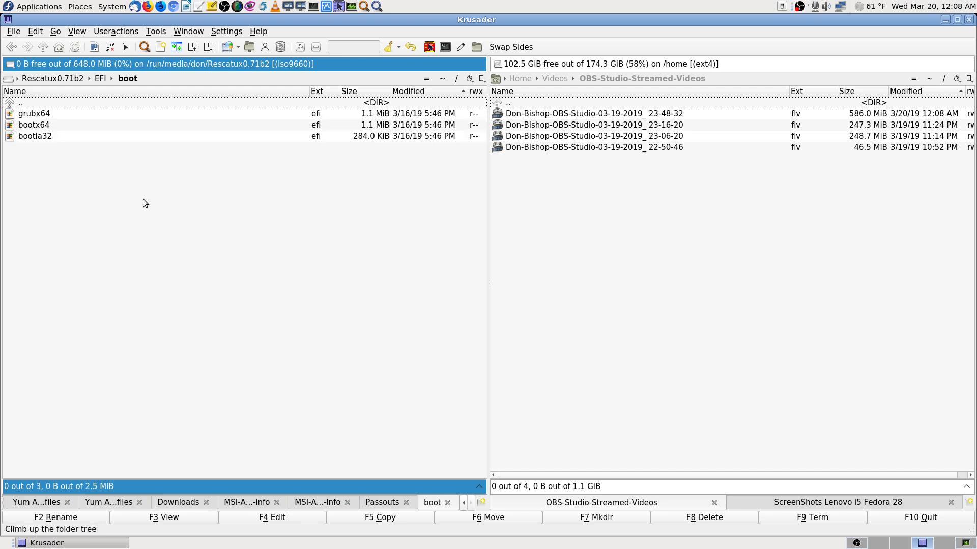
key(BackSpace)
key(BackSpace)
- Look through the isolinux and live folders on the Rescatux0.71b2 drive and return to its root
key(Down)
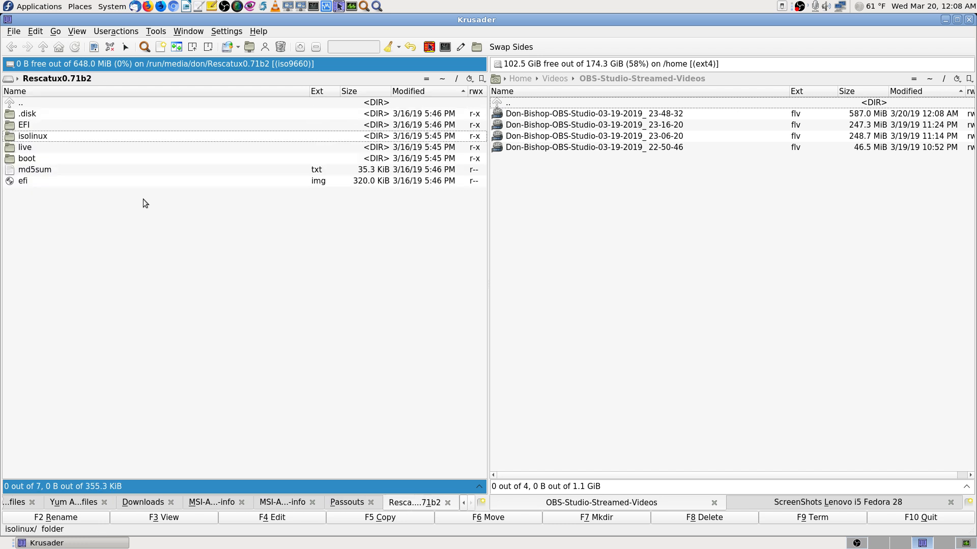
key(Return)
key(BackSpace)
key(Down)
key(Return)
key(BackSpace)
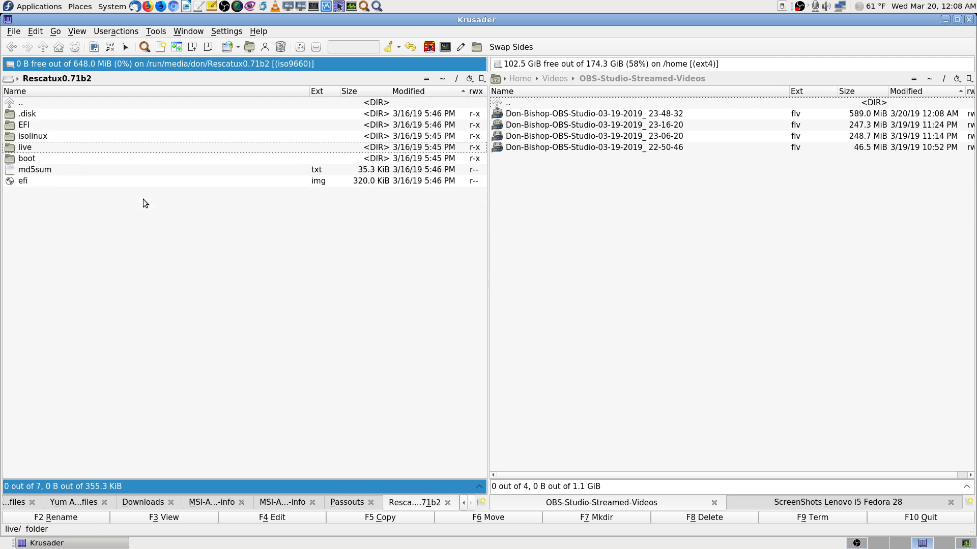
key(Return)
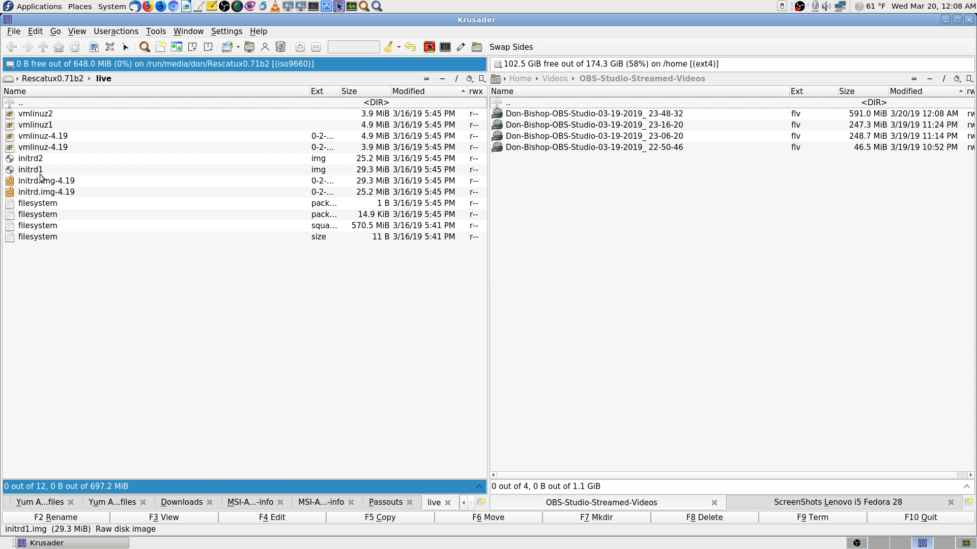
key(BackSpace)
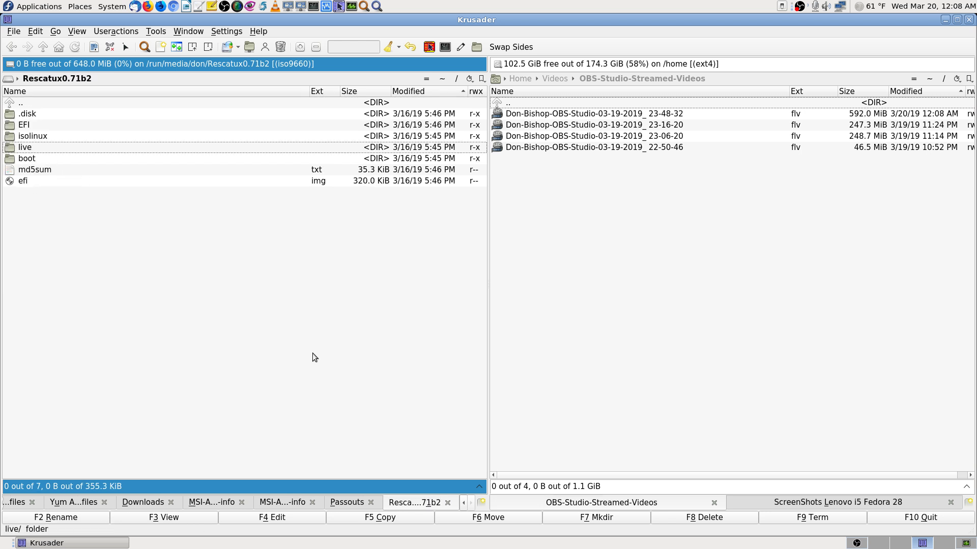
- Reopen the live folder and examine the initrd2 image and the full extension of the 4.9 MiB vmlinuz-4.19 file
key(Return)
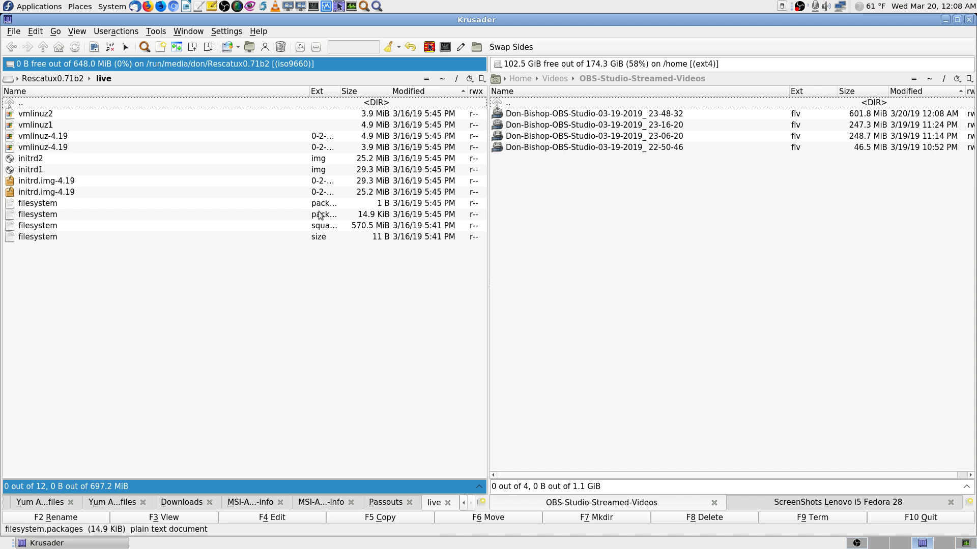
click(320, 159)
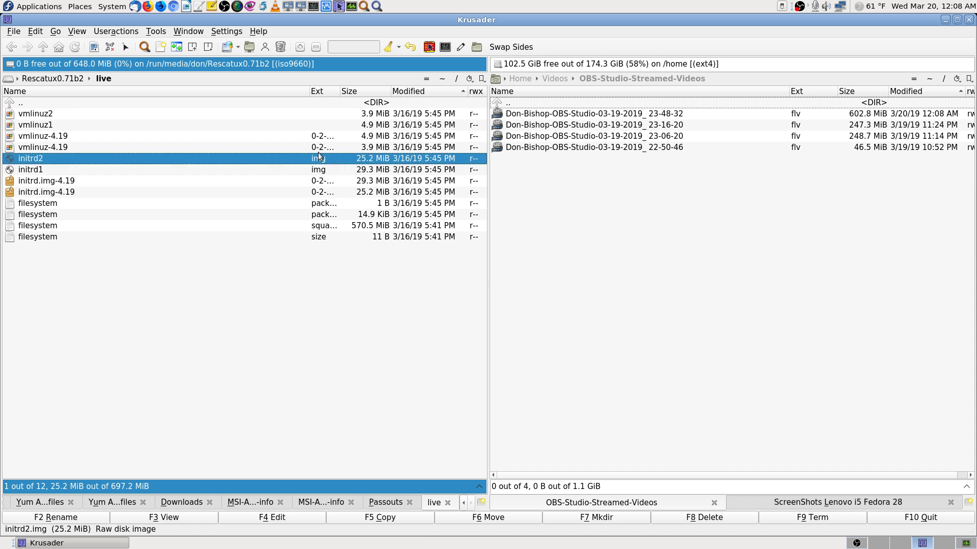
click(321, 136)
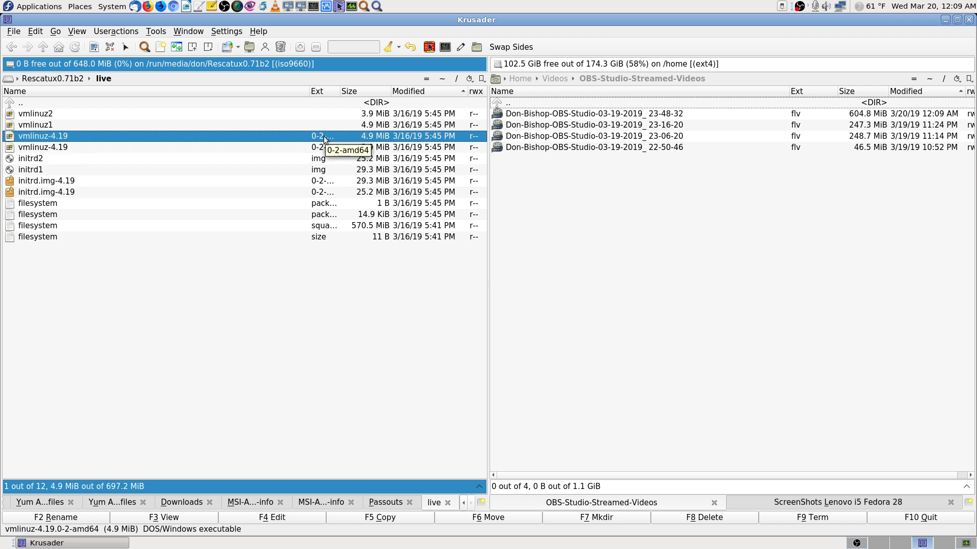
click(343, 361)
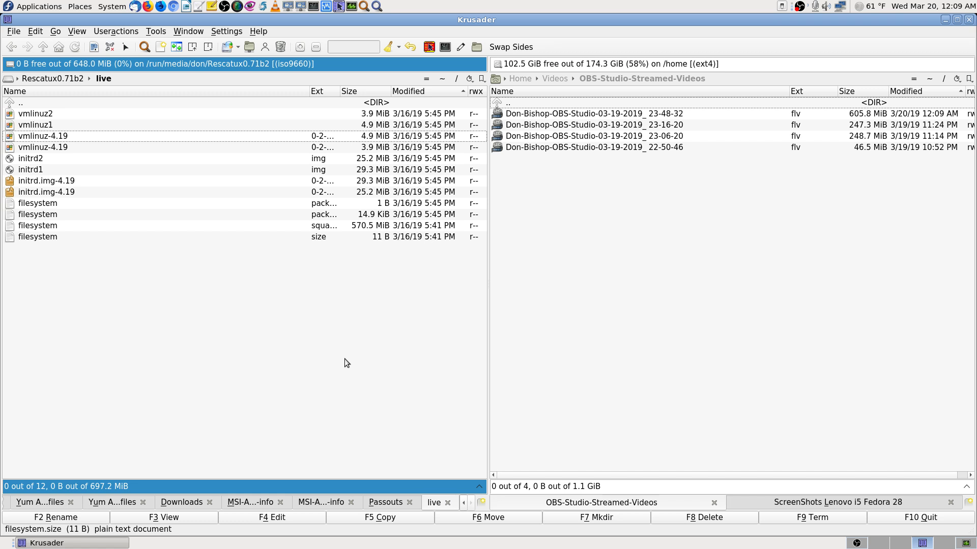
- Leave the Rescatux0.71b2 drive for the folder of mounted media and highlight U3 System
key(BackSpace)
key(BackSpace)
key(Down)
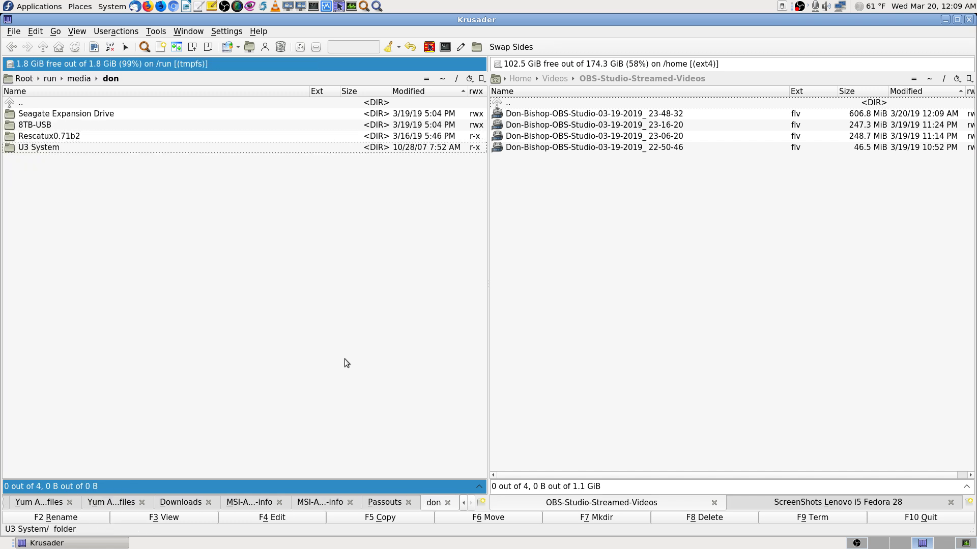
- Look inside U3 System and the Rescatux0.71b2 drive, returning to the mounted media folder after each
key(Return)
key(BackSpace)
key(Up)
key(Return)
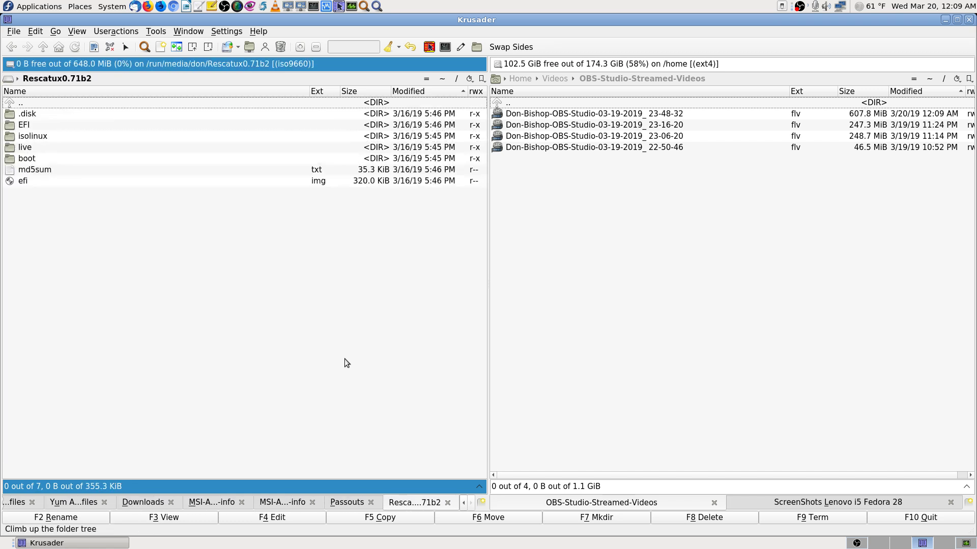
key(BackSpace)
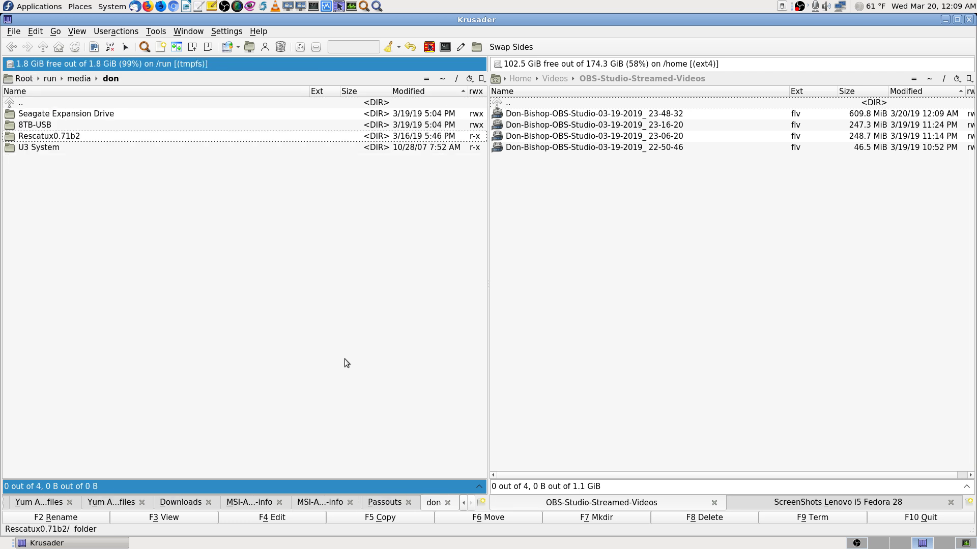
- Reopen the Rescatux0.71b2 drive, look into its live folder and return to the drive's root
key(Return)
key(Down)
key(Down)
key(Down)
key(Down)
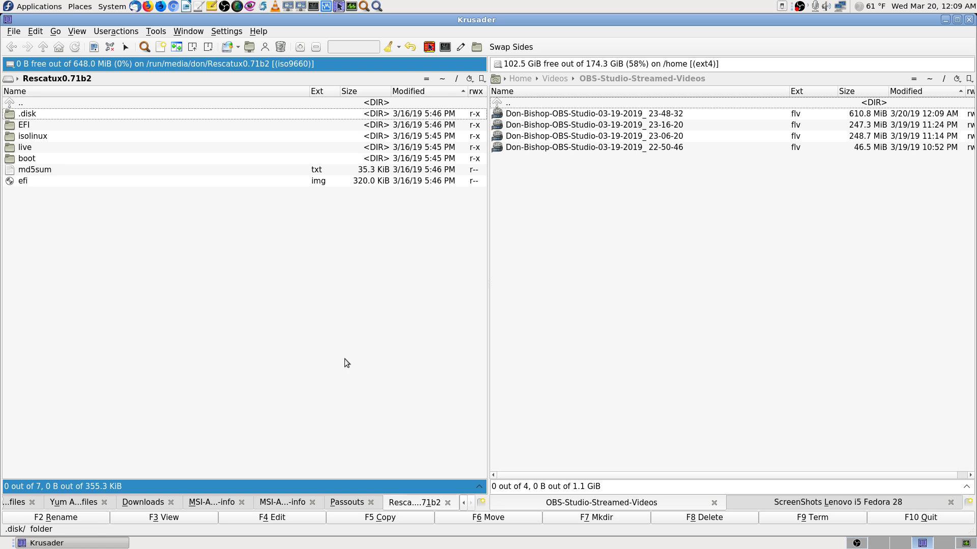
key(Return)
key(BackSpace)
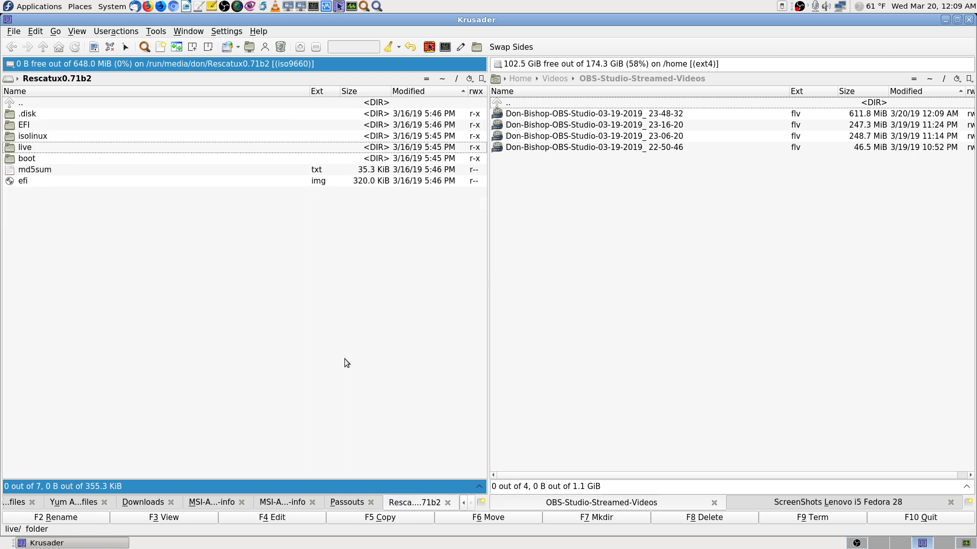
- Examine the grub subfolder inside the boot folder of the Rescatux0.71b2 drive and return to the root
key(Up)
key(Up)
key(Return)
key(Down)
key(Return)
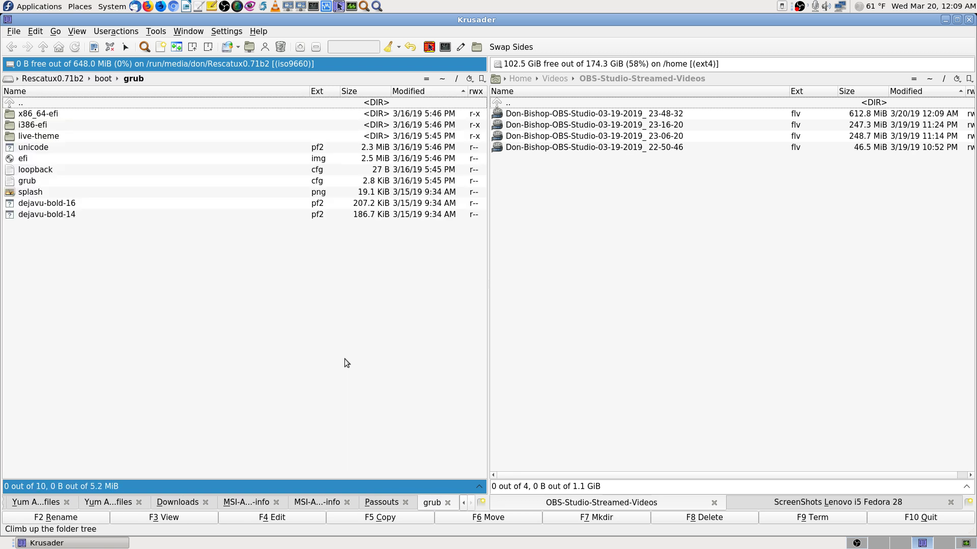
key(BackSpace)
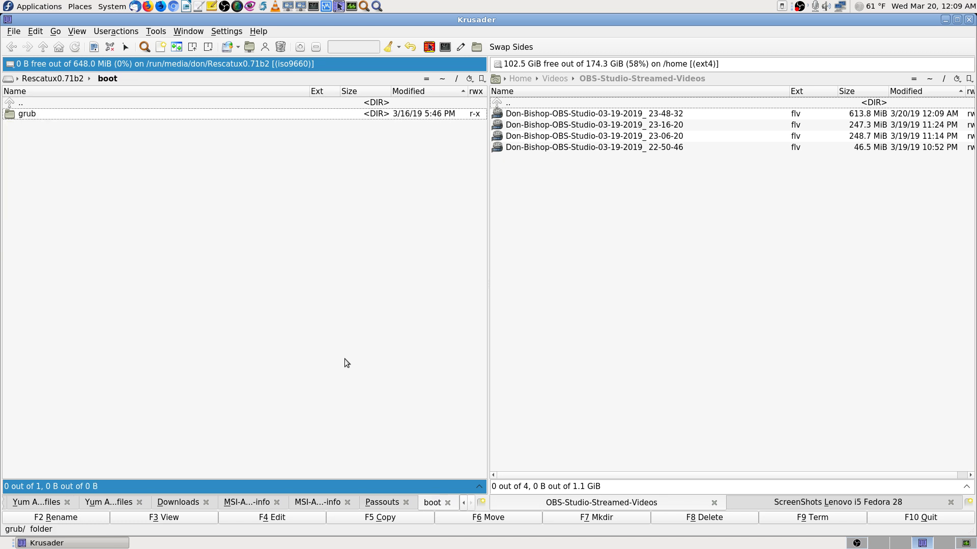
key(BackSpace)
- Review the efi.img and md5sum.txt entries in the Rescatux0.71b2 root and go back to the mounted media folder
key(Down)
key(Down)
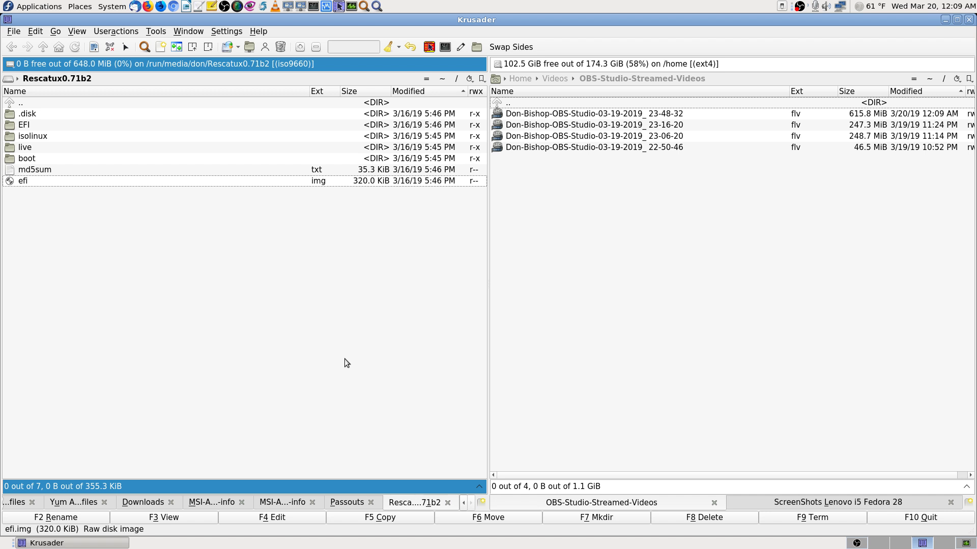
key(Up)
key(Up)
key(Up)
key(Up)
key(Up)
key(Up)
key(Up)
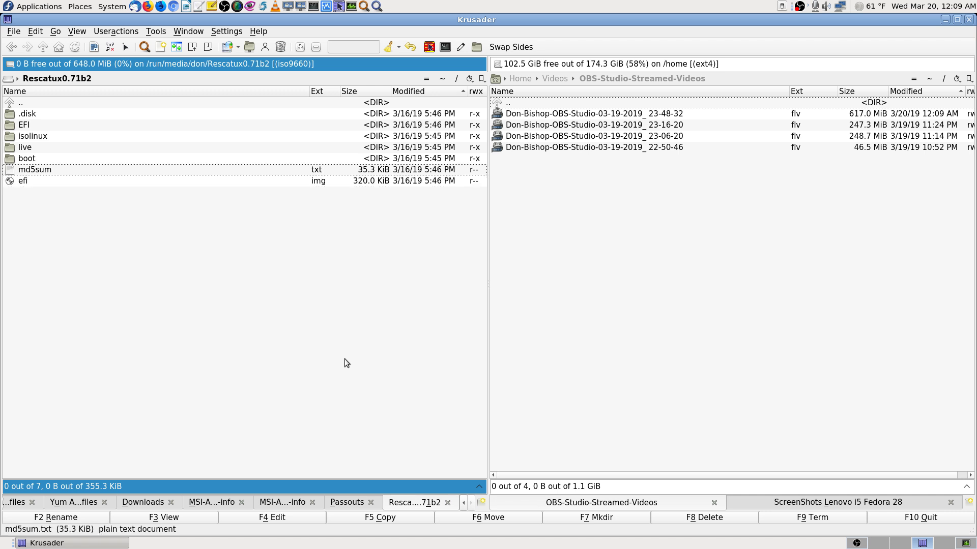
key(Return)
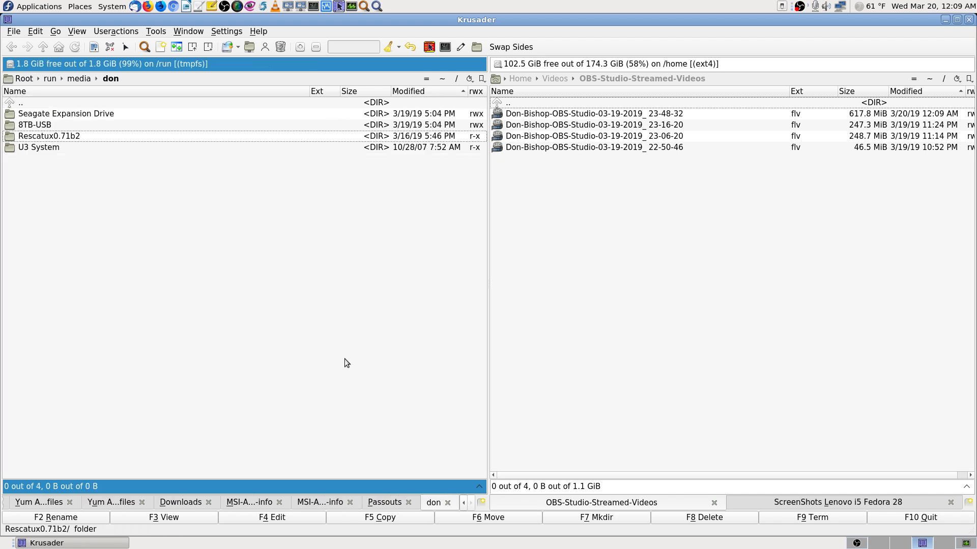
key(Return)
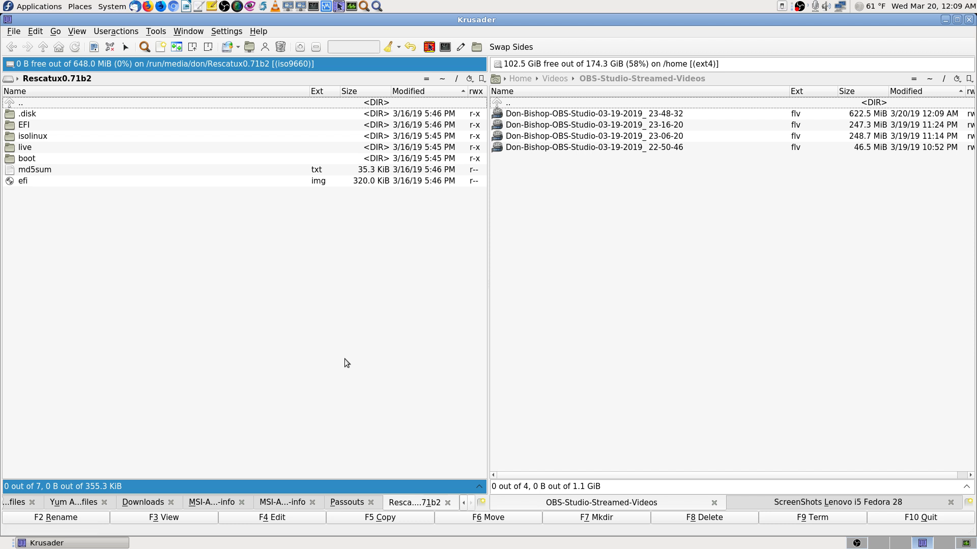
key(BackSpace)
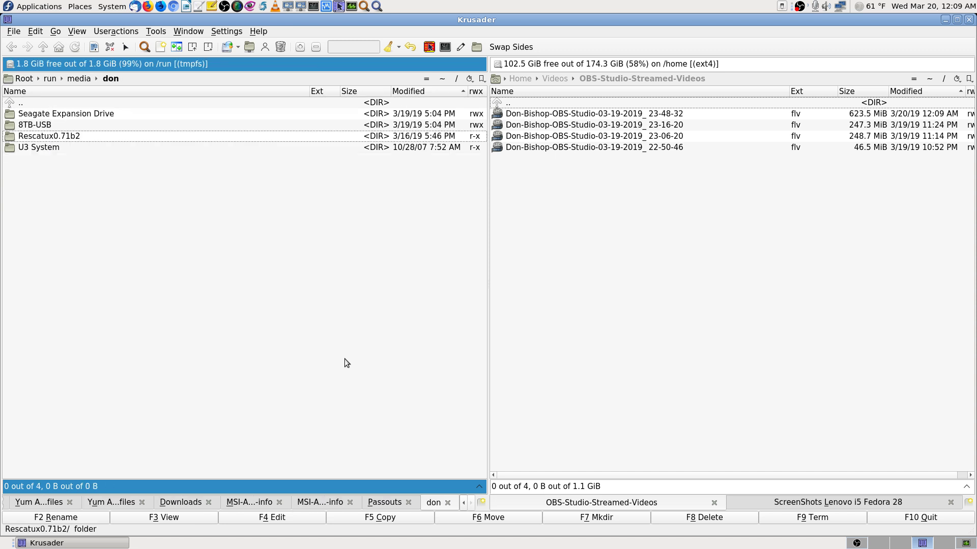
- Examine the LaunchPad, LaunchU3 and autorun files in U3 System and return to the mounted media folder
key(Down)
key(Return)
key(Down)
key(Down)
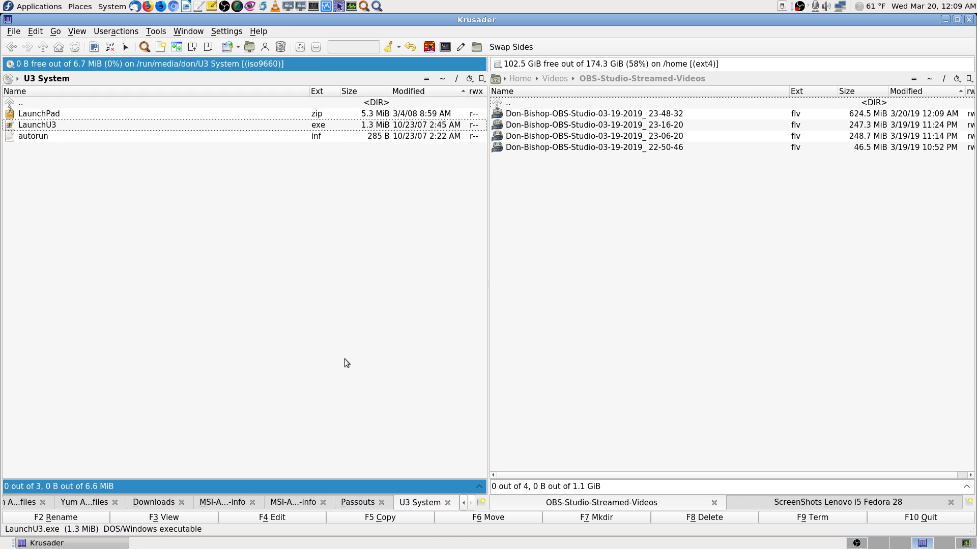
key(Down)
key(Home)
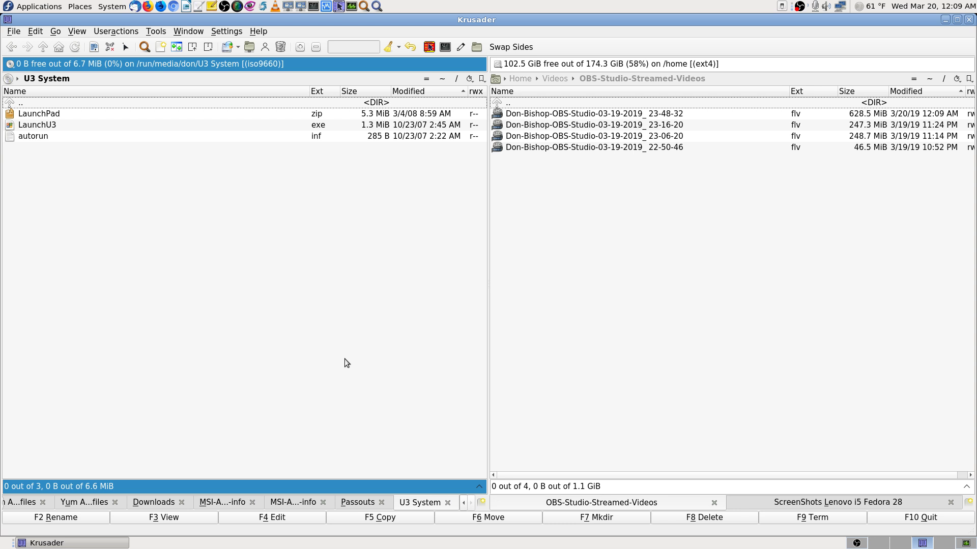
key(Return)
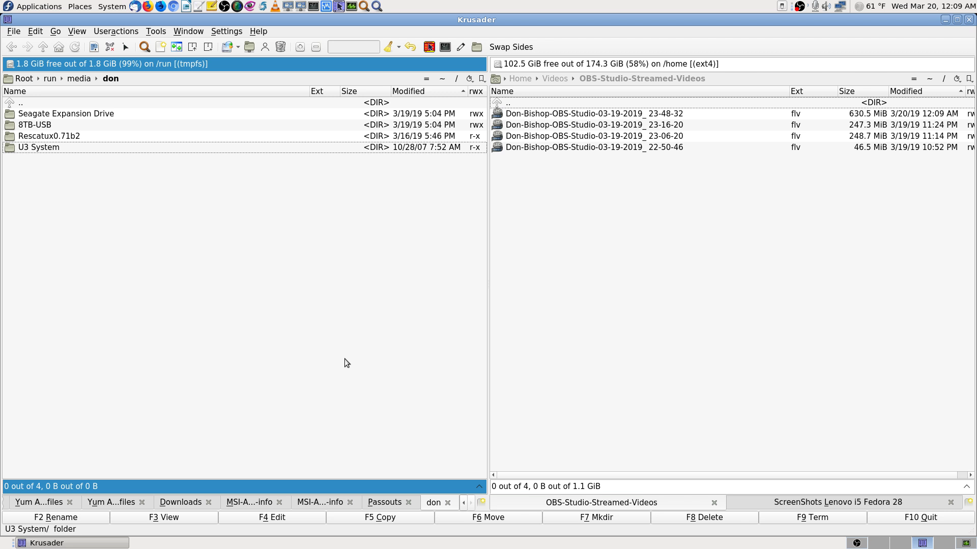
key(Return)
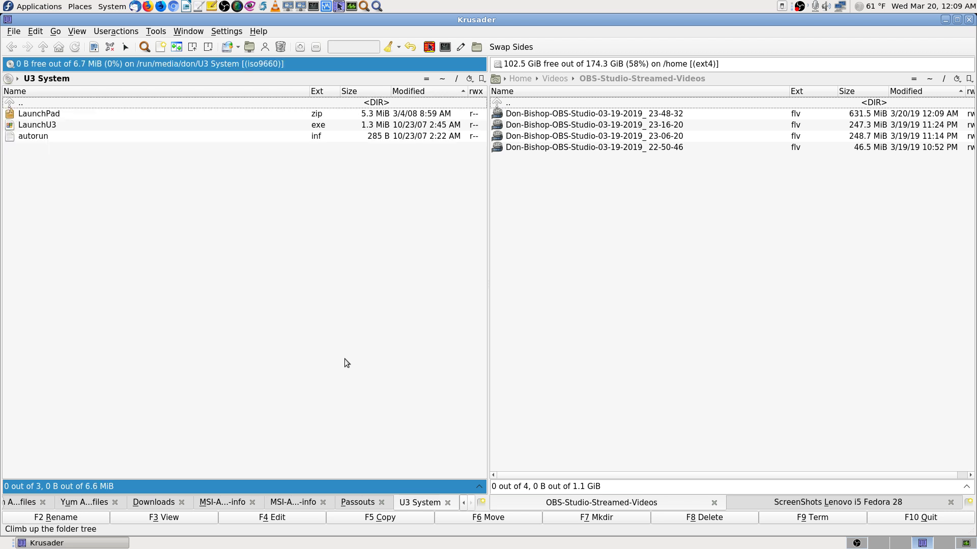
key(Return)
key(Up)
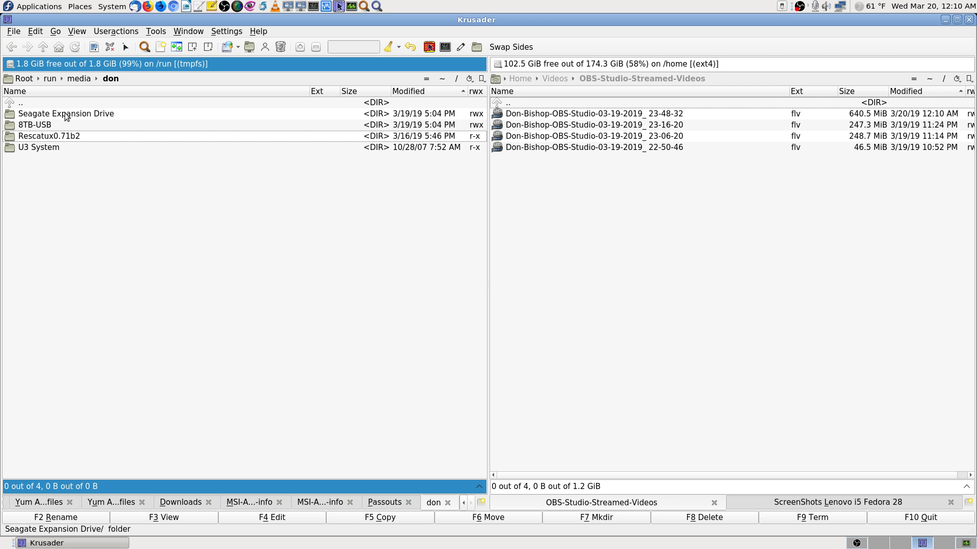
- Point out the 8TB-USB and Seagate Expansion Drive folders and open the home directory's Downloads folder in the active pane
click(51, 125)
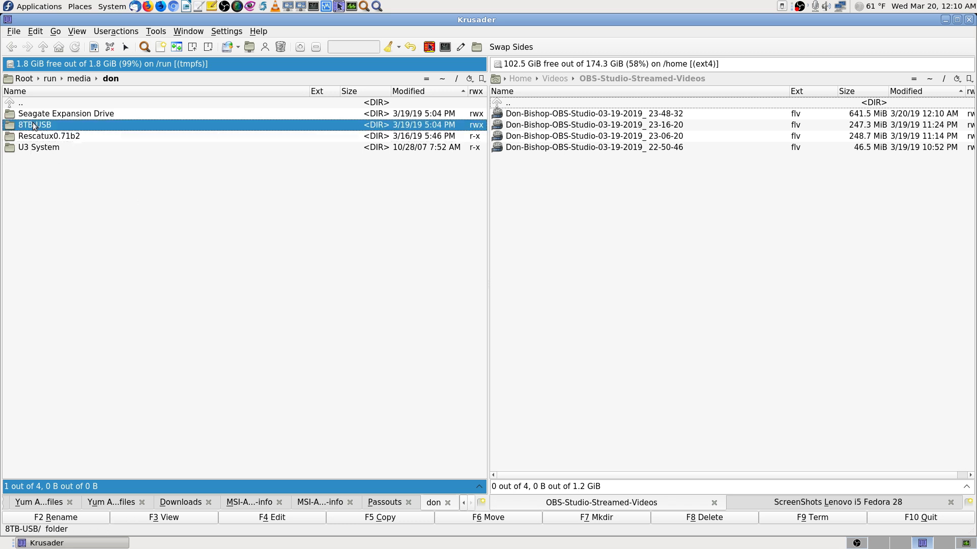
click(56, 114)
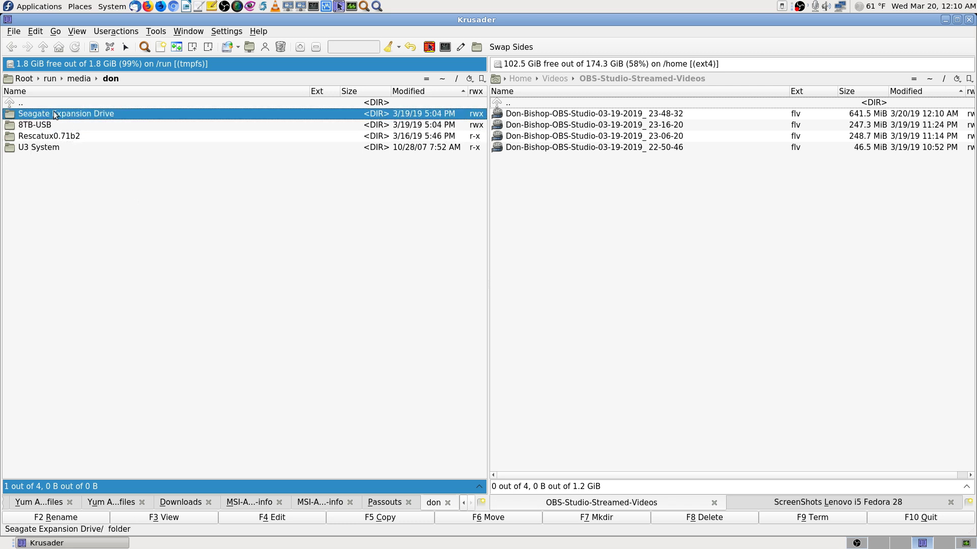
click(442, 80)
text(down)
key(Return)
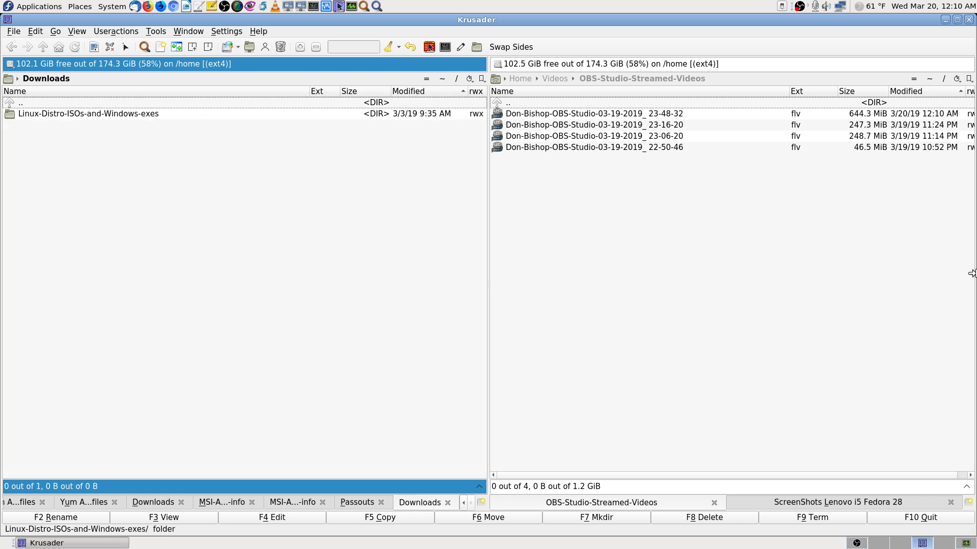
- Request safe removal of the Rescatux0.71b2 drive from the desktop and eject the U3 System disc
click(889, 545)
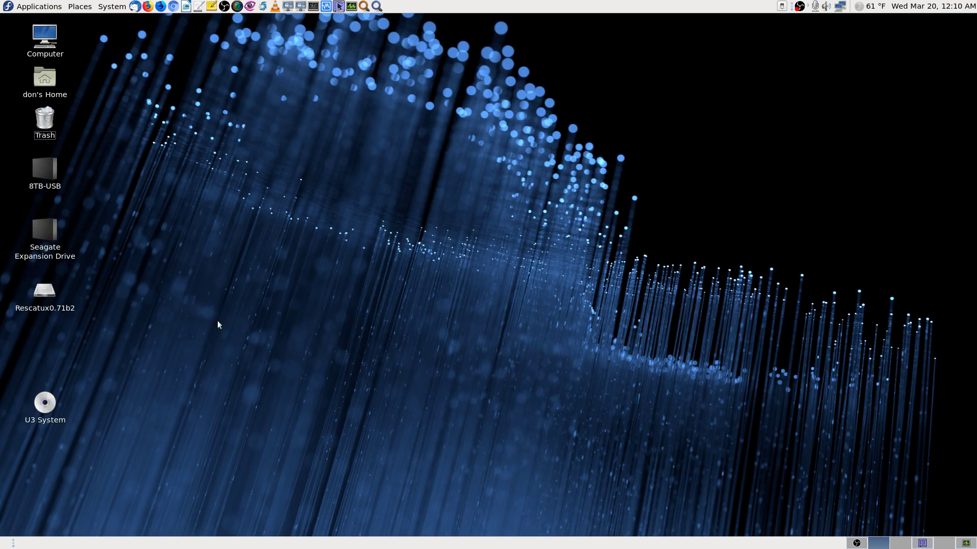
click(49, 293)
right_click(49, 293)
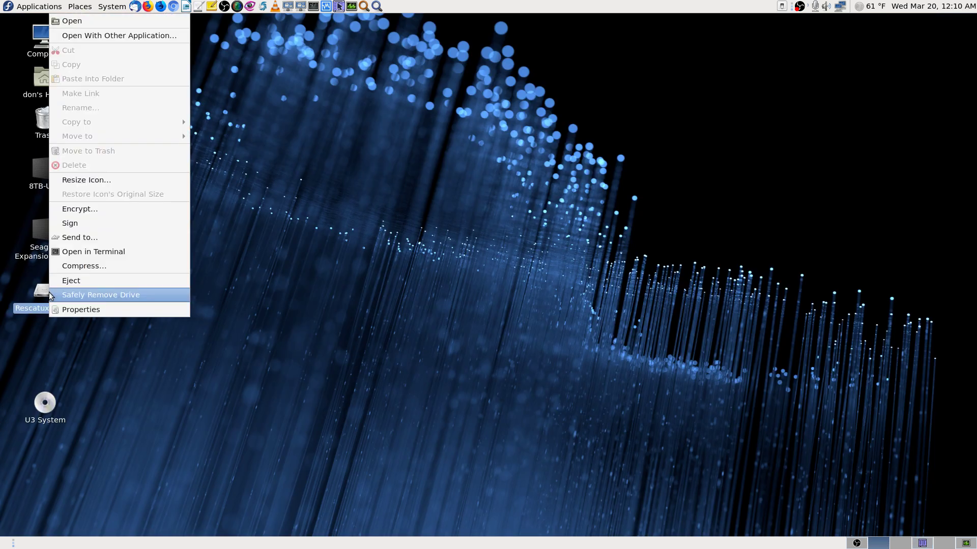
click(150, 294)
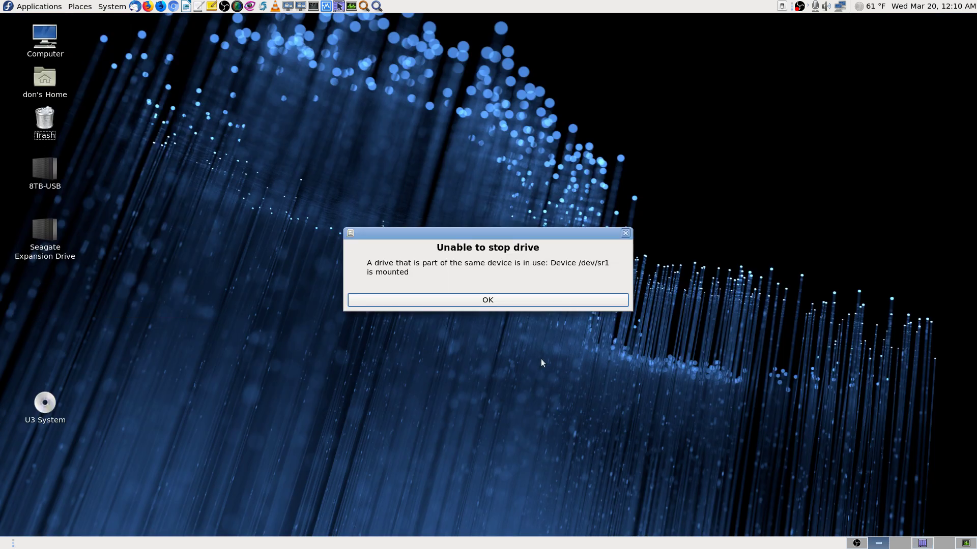
click(542, 300)
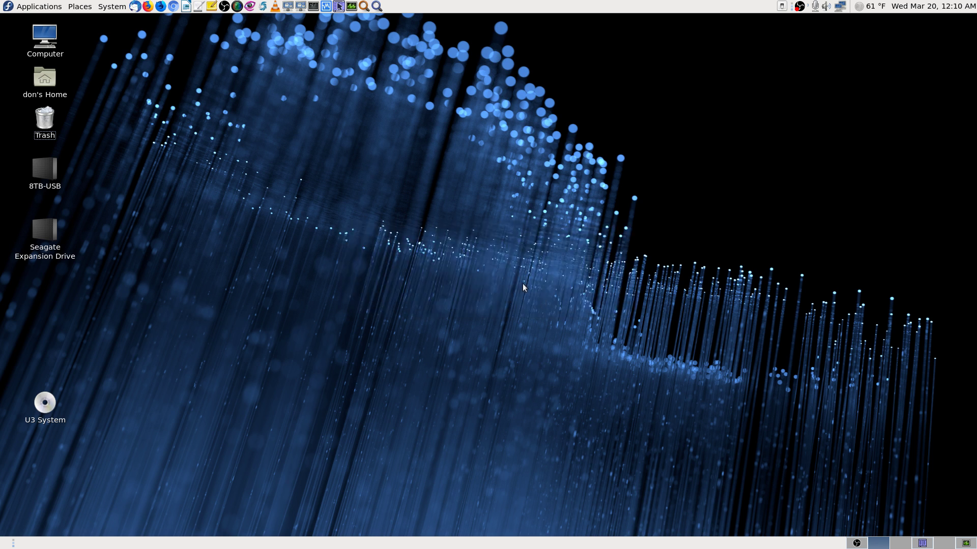
right_click(48, 405)
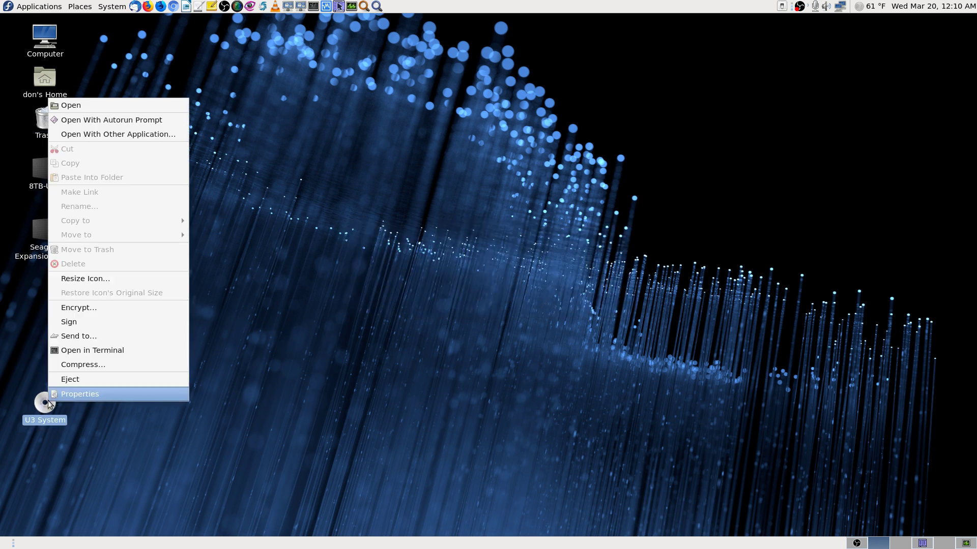
click(111, 380)
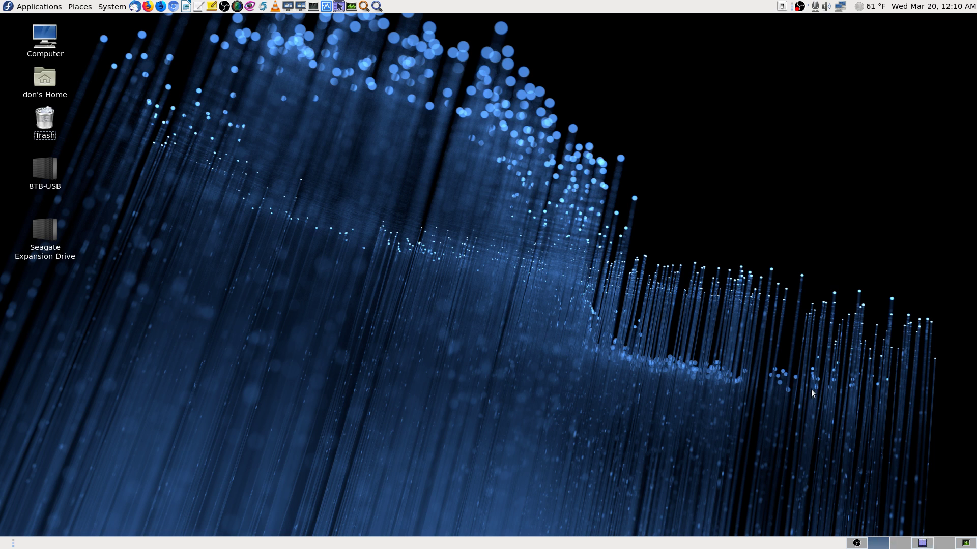
- Switch to OBS and activate the Cams Both 1 & 2 scene
click(856, 543)
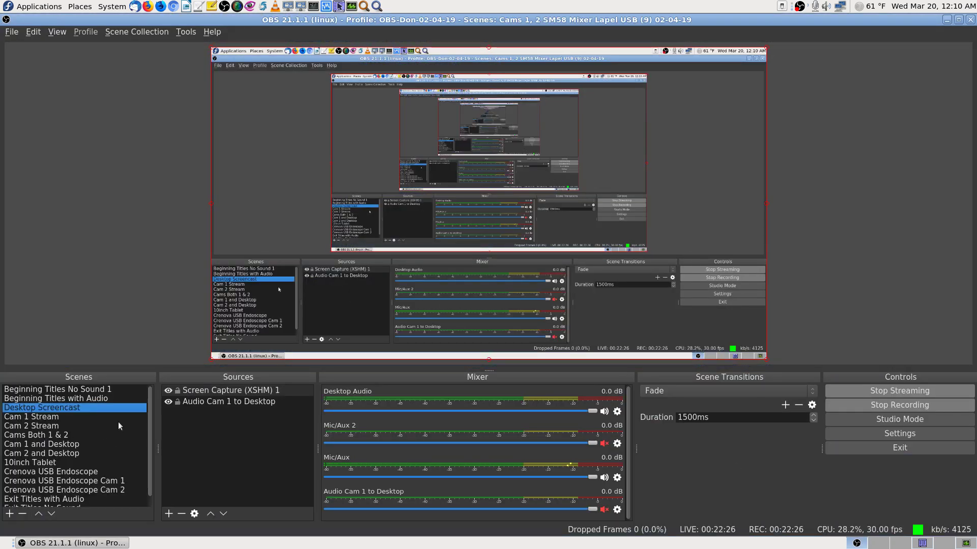
click(61, 432)
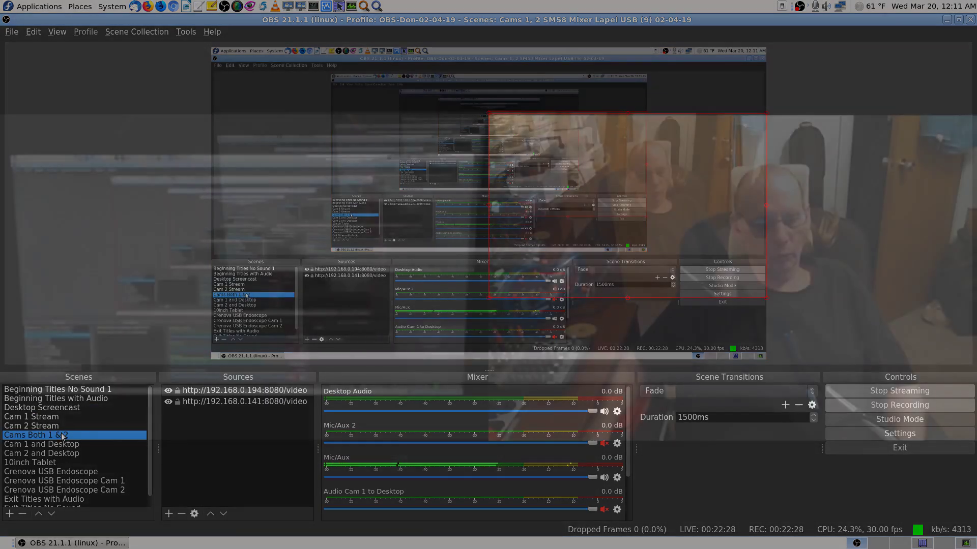
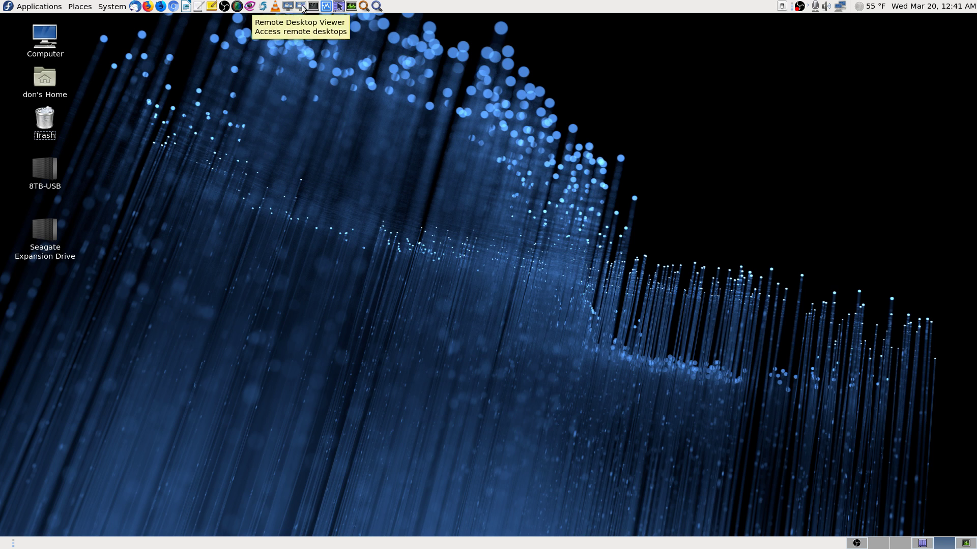
- Launch Remote Desktop Viewer, view its version information and close the About dialog
click(301, 6)
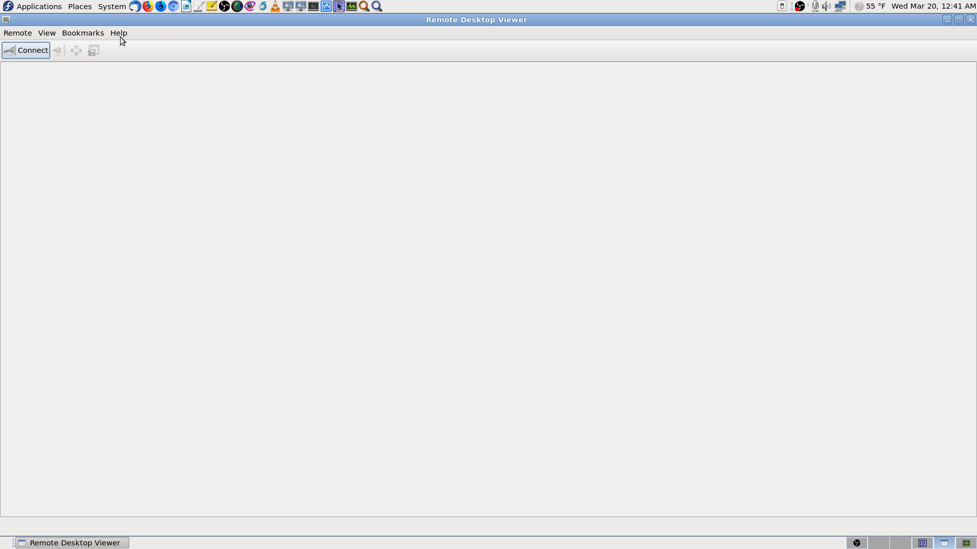
click(120, 35)
click(133, 60)
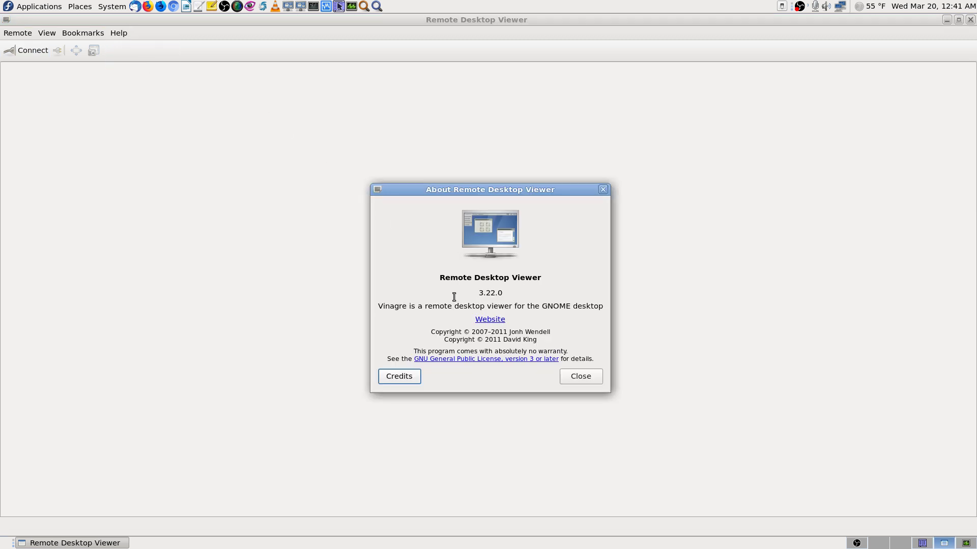
click(596, 379)
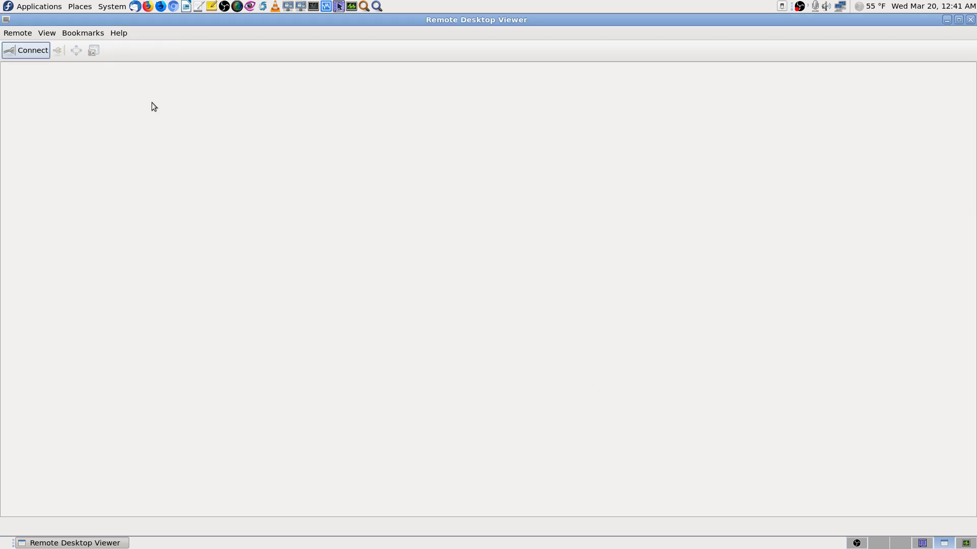
- Start a VNC connection to the saved host 192.168.0.182:5900
click(42, 51)
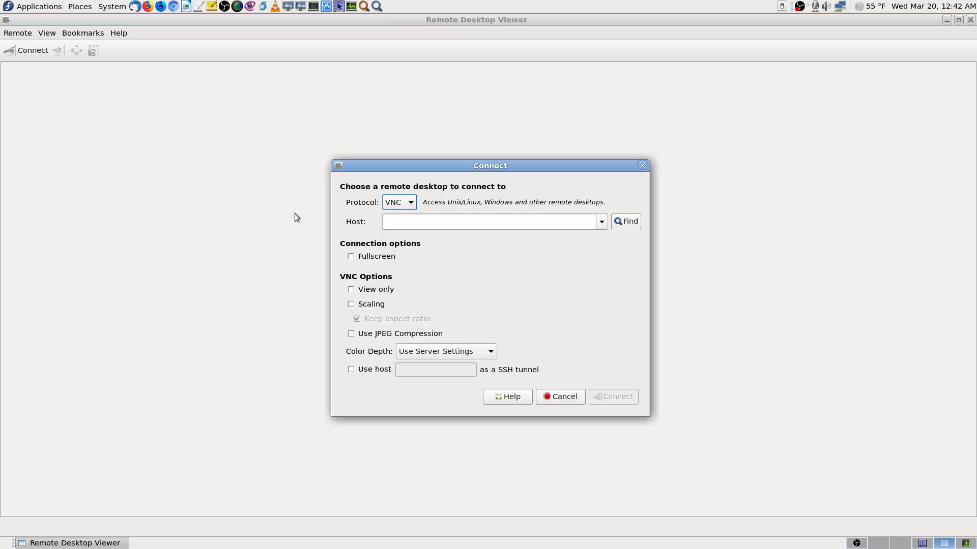
click(602, 223)
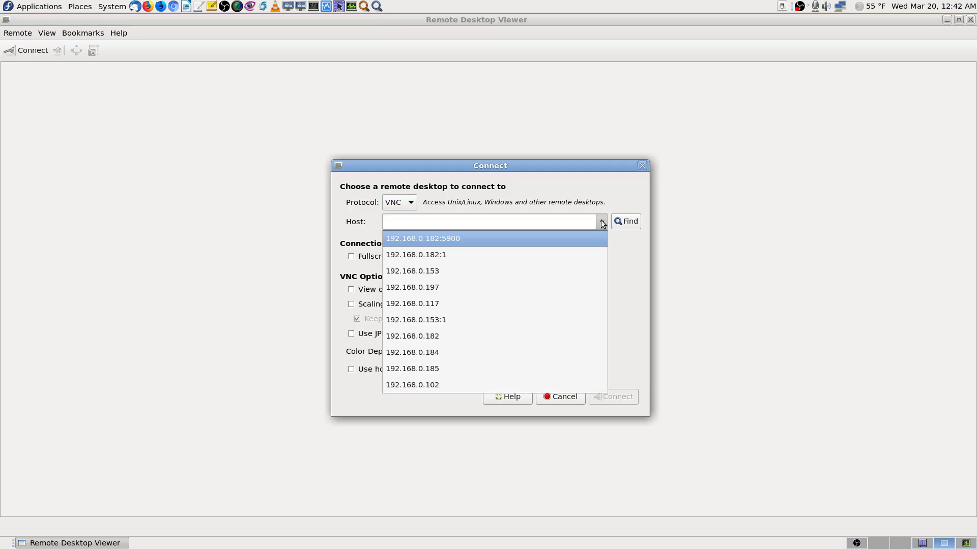
click(471, 240)
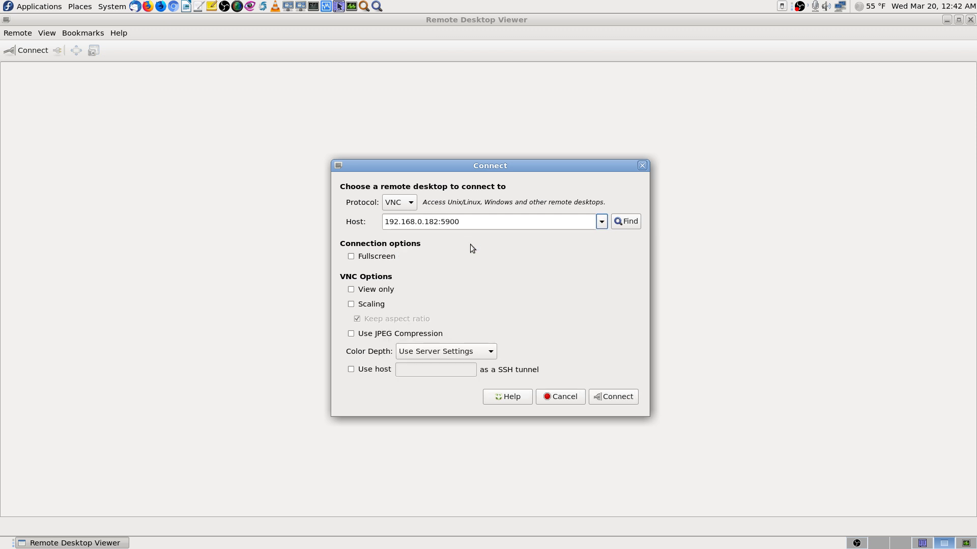
click(623, 396)
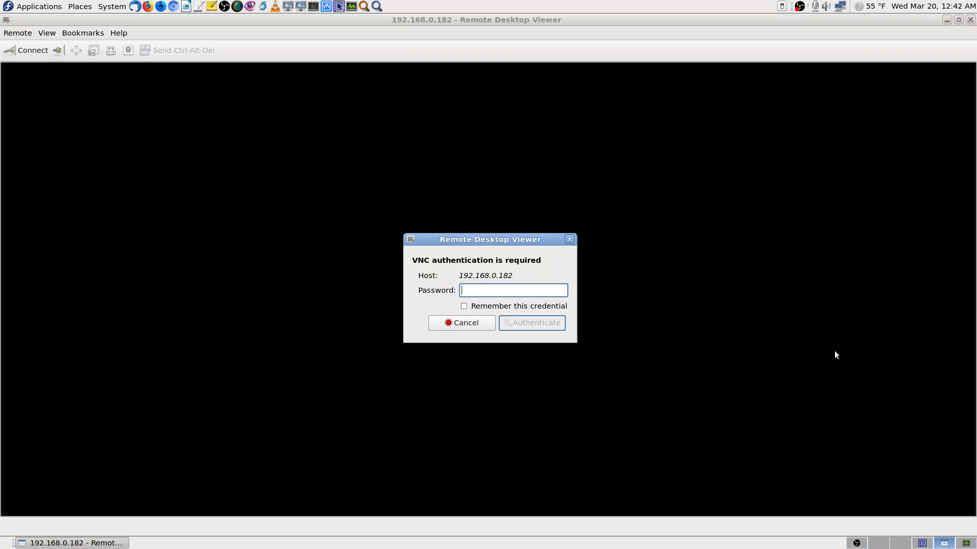
- Authenticate the VNC connection with the password and scale the remote desktop to fit the viewer window
text(••••••••)
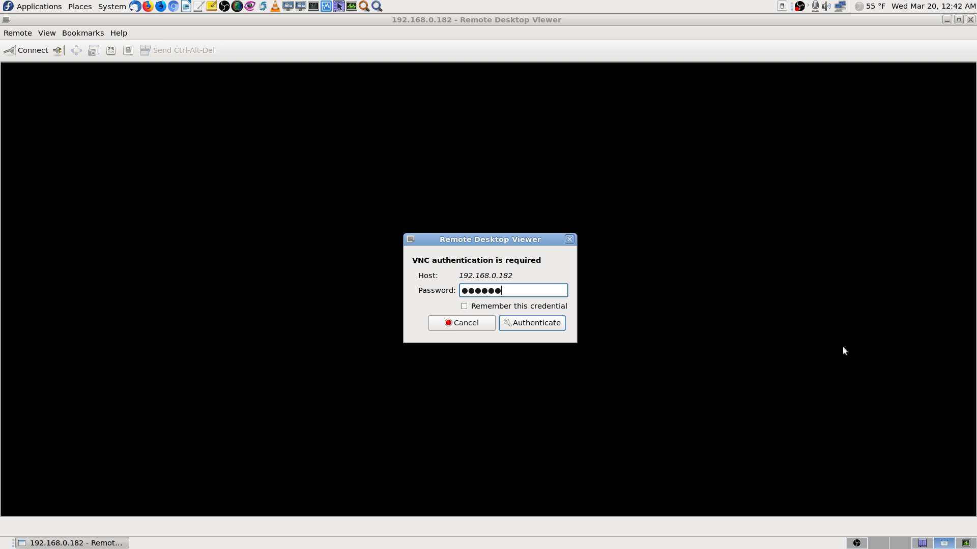
key(Return)
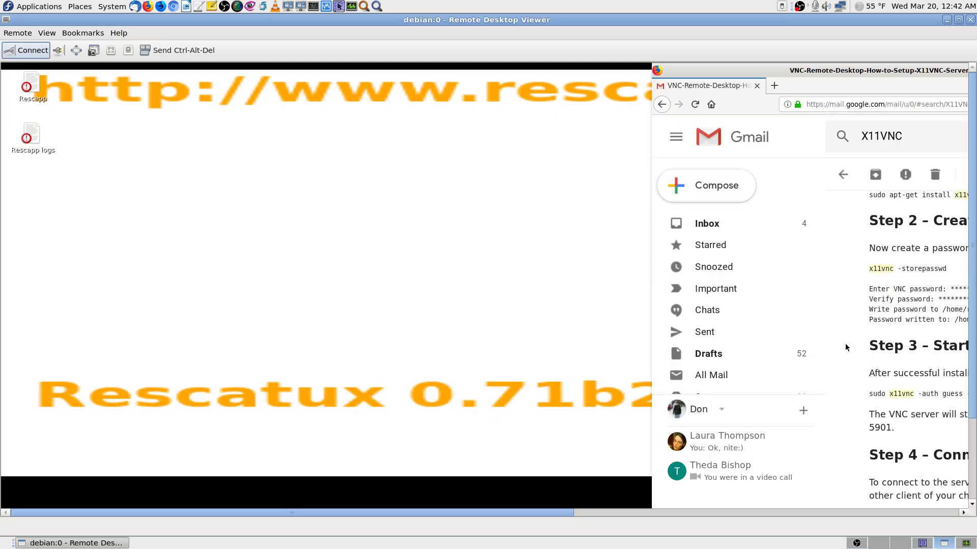
click(111, 50)
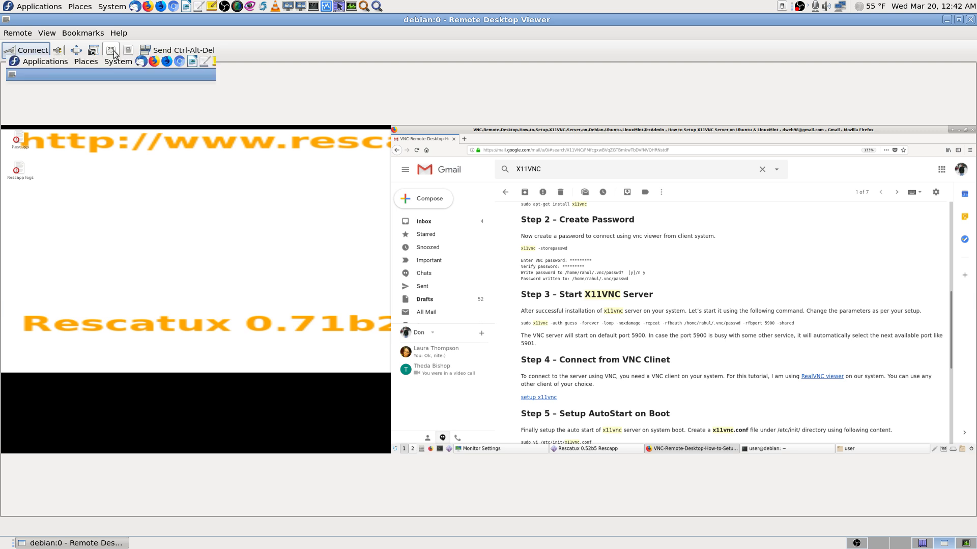
click(114, 50)
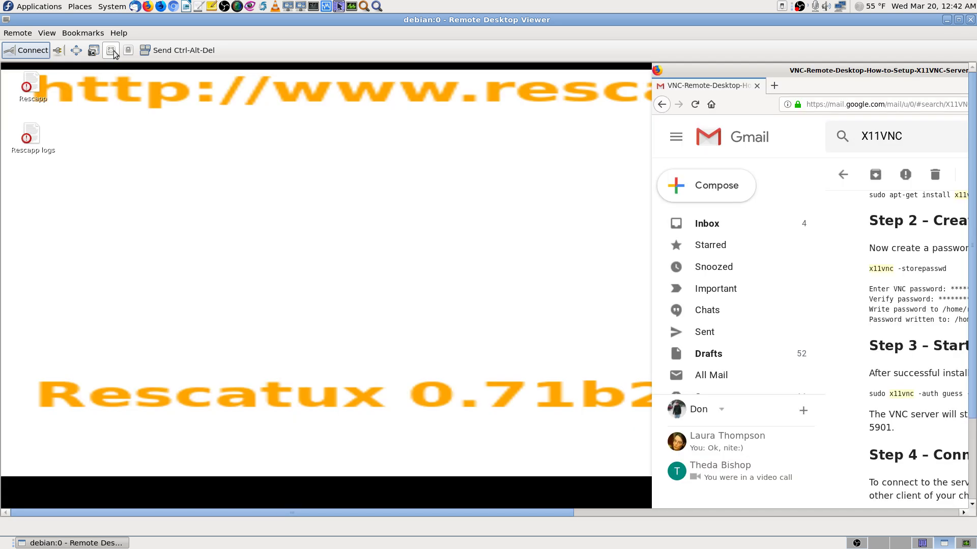
click(114, 50)
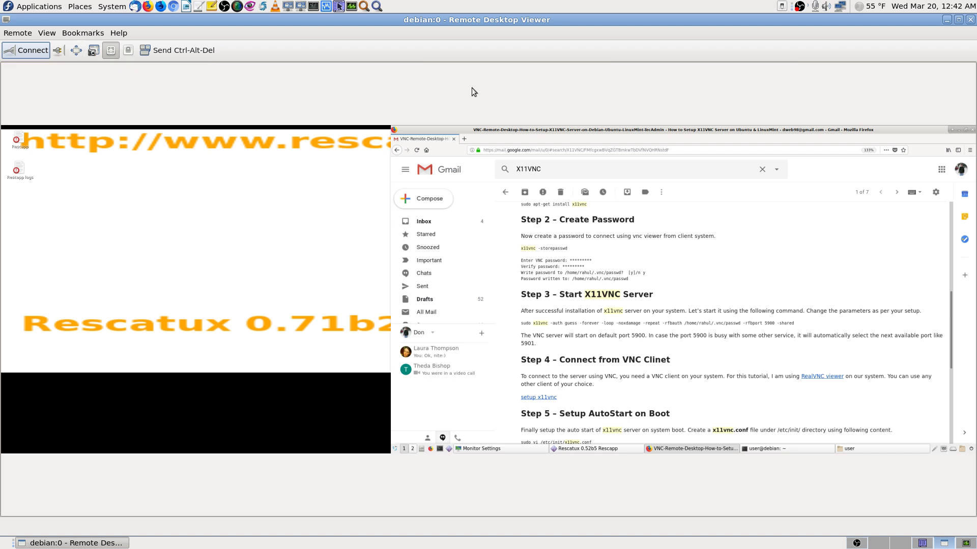
- View the scaled remote desktop in fullscreen and return to the windowed view
click(46, 34)
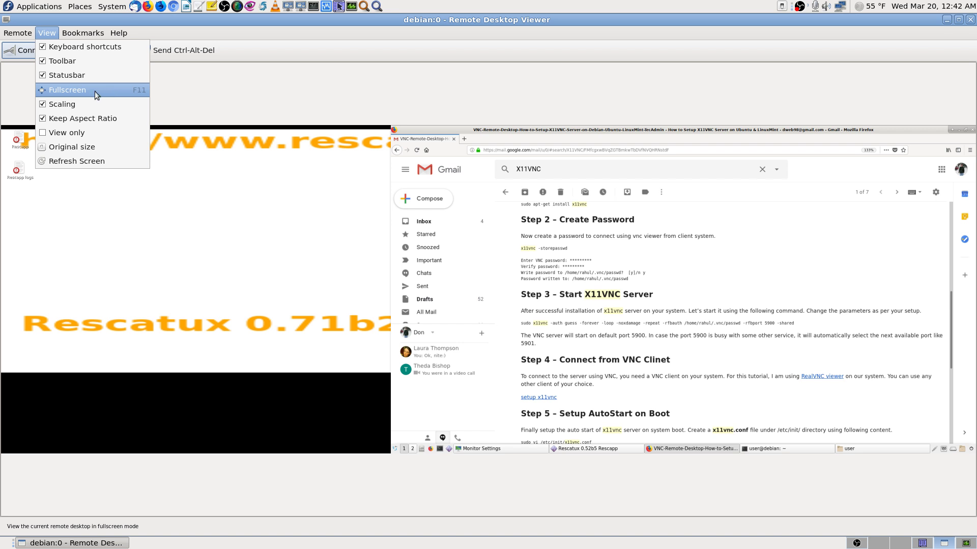
click(276, 92)
key(F11)
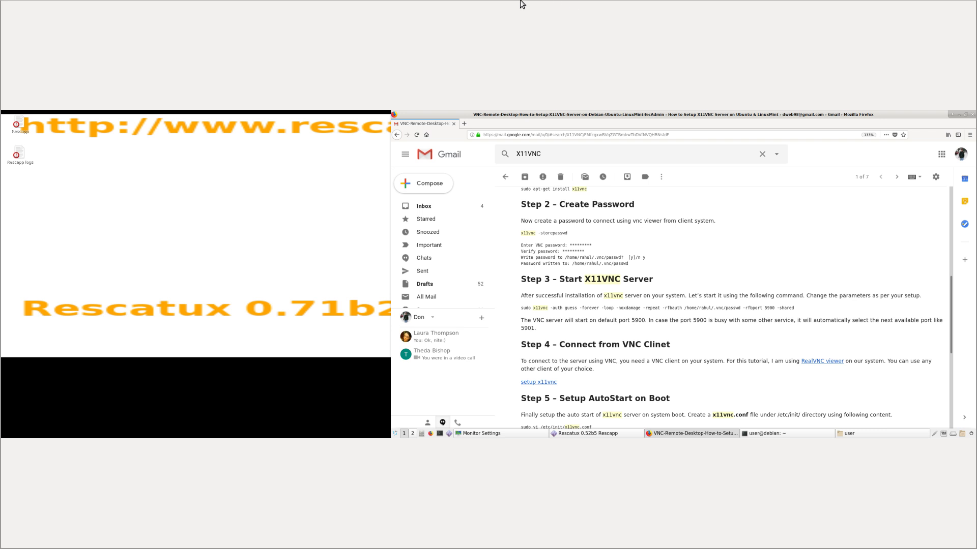
mouse_move(523, 4)
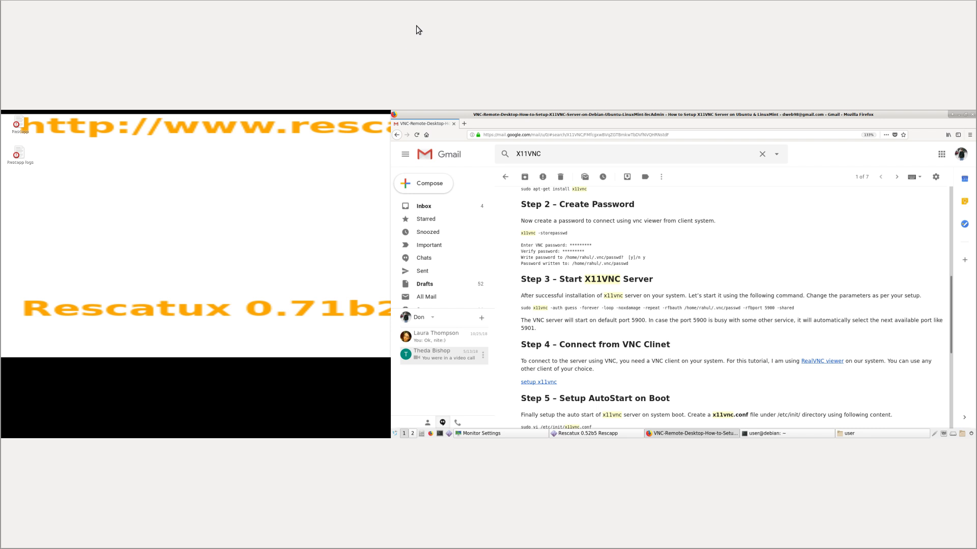
key(F11)
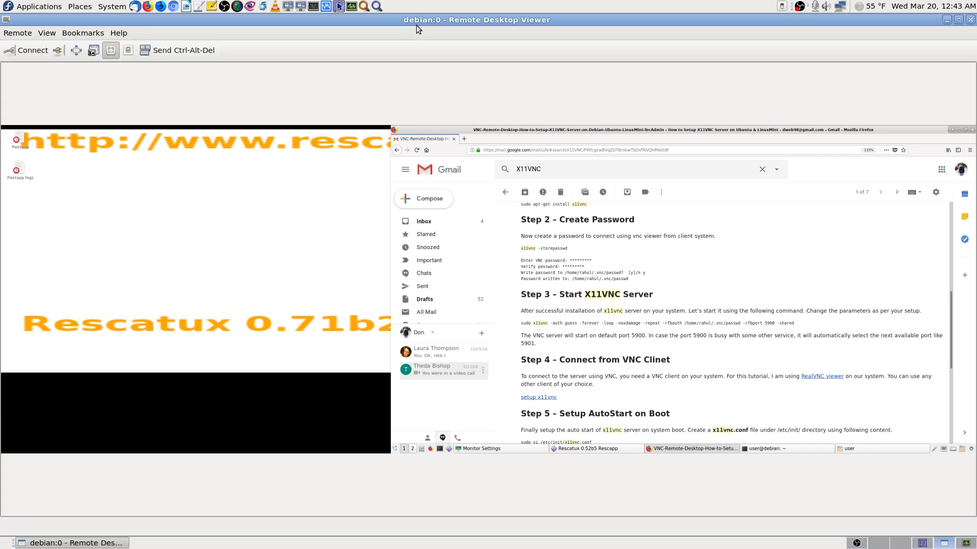
- Turn off scaling and show the remote display containing the Gmail window in fullscreen
click(110, 49)
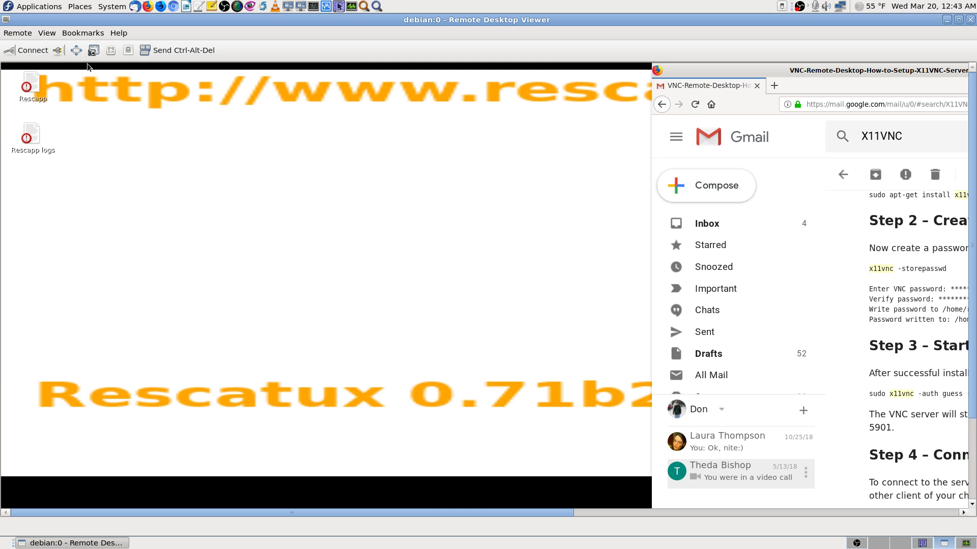
key(F11)
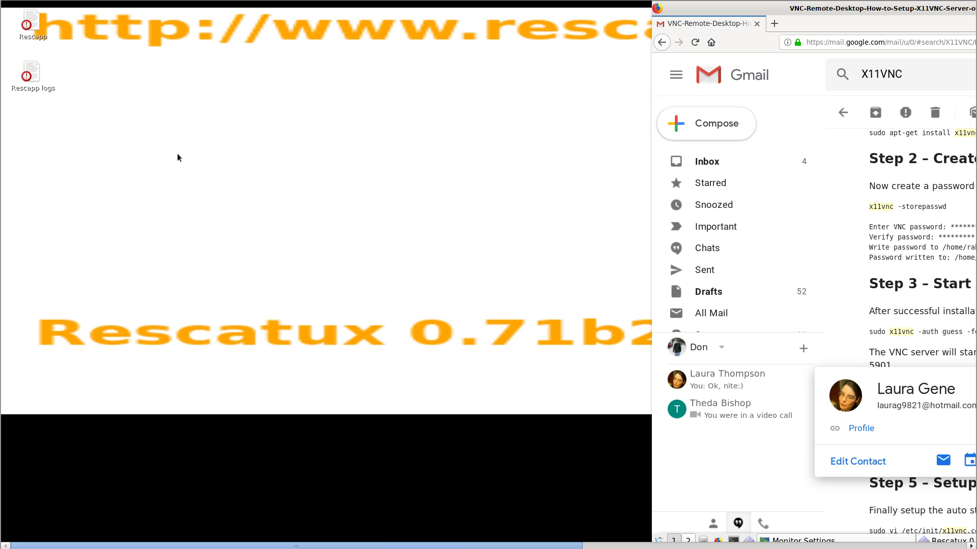
drag(406, 546, 792, 547)
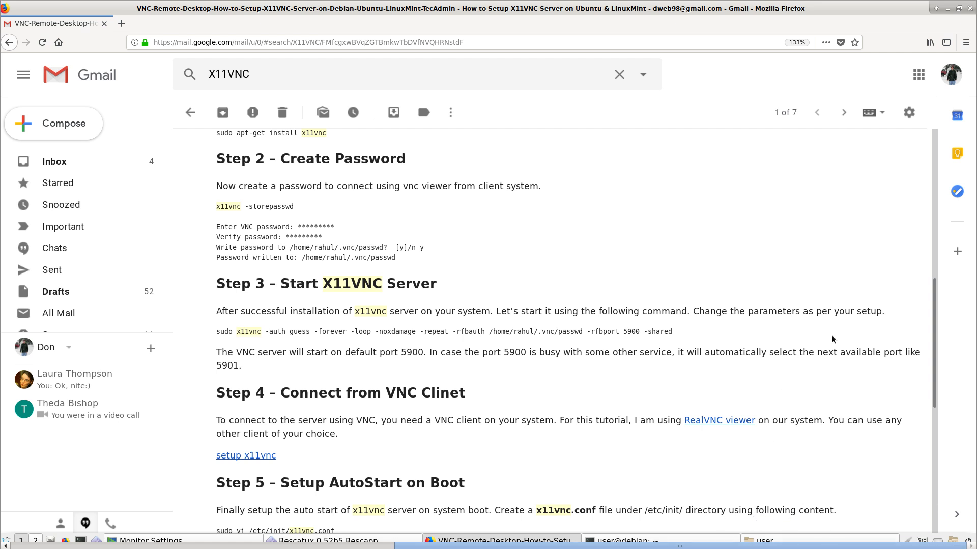
- Read through the X11VNC server setup email from its heading down to the tutorial link at its end
scroll(833, 341, down, 3)
scroll(770, 497, up, 3)
scroll(679, 518, up, 3)
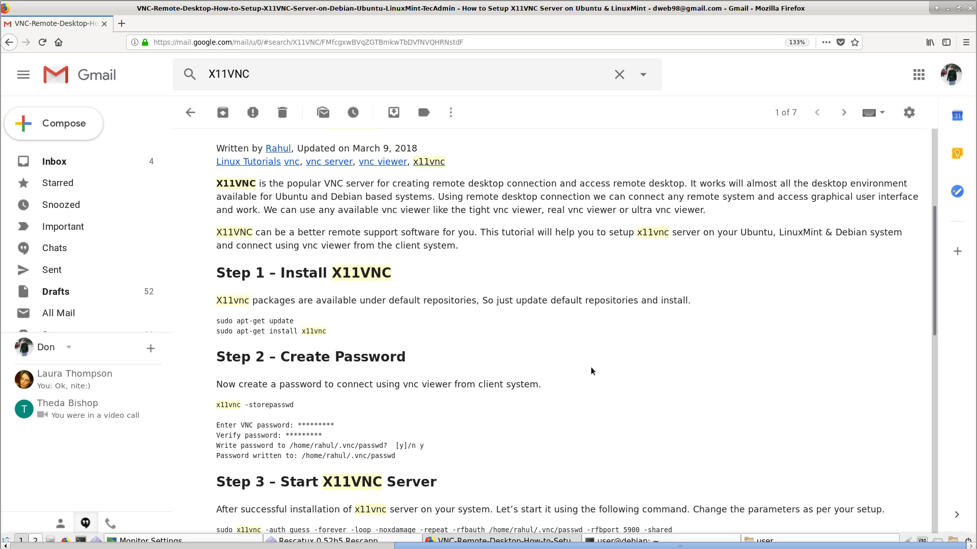
scroll(594, 362, down, 3)
scroll(611, 336, up, 4)
scroll(625, 317, up, 3)
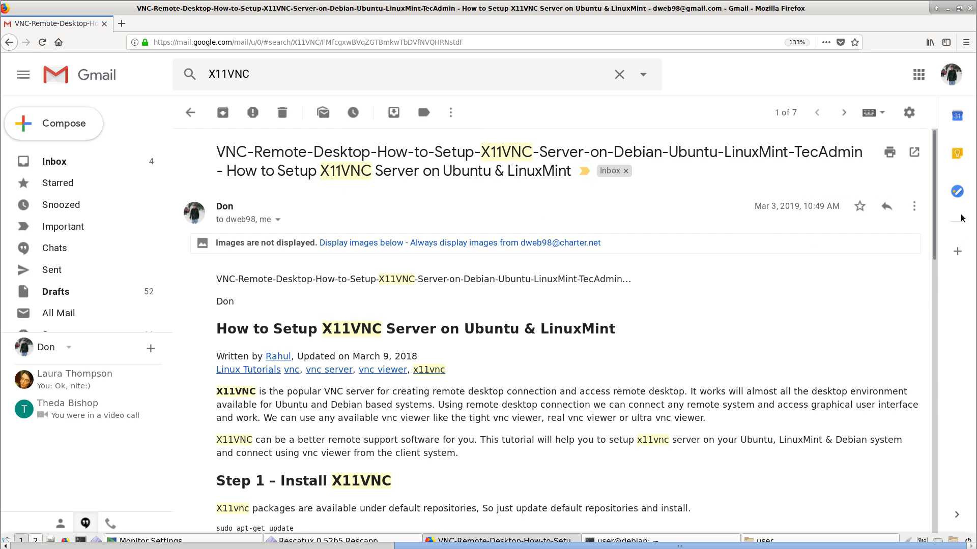
scroll(938, 496, down, 10)
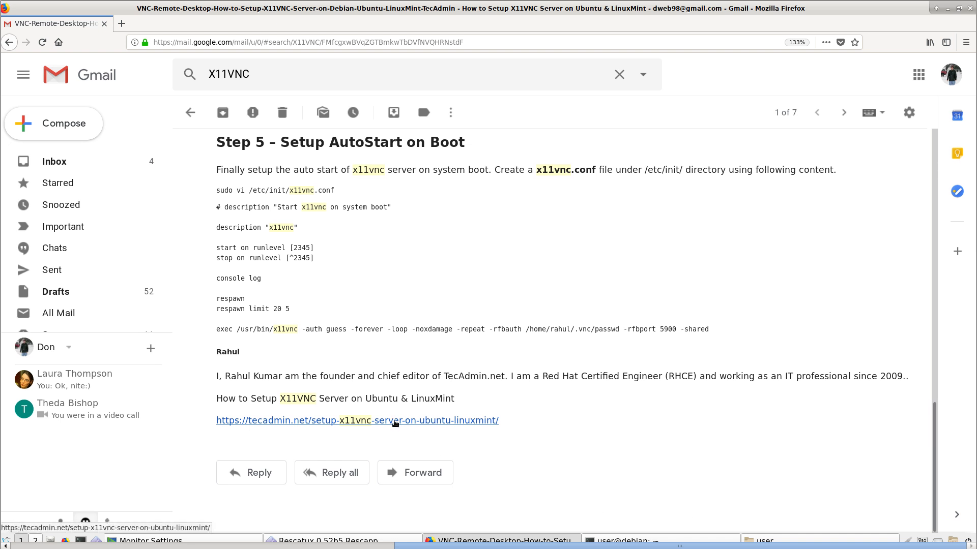
- Open the tecadmin.net X11VNC setup article linked in the email, look over its first steps and close its tab
click(396, 422)
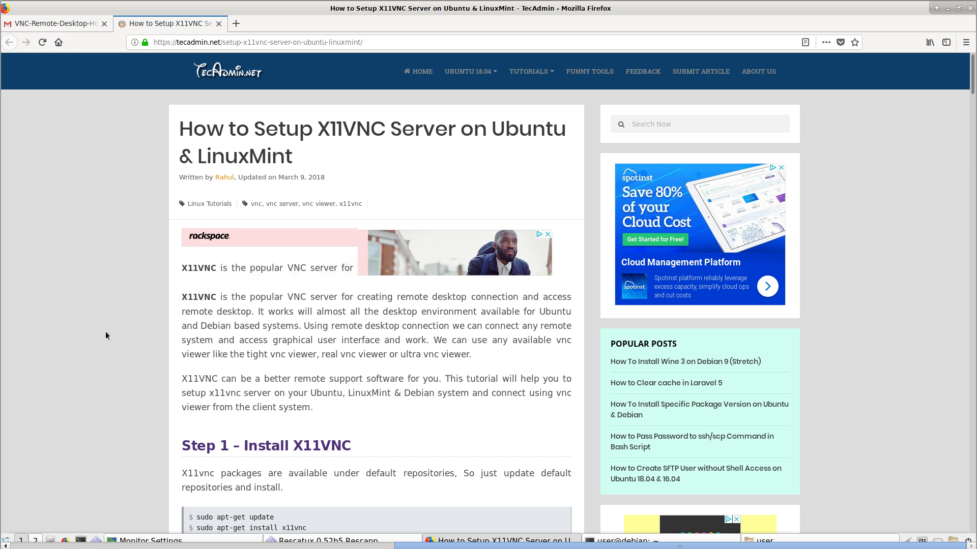
scroll(106, 335, down, 3)
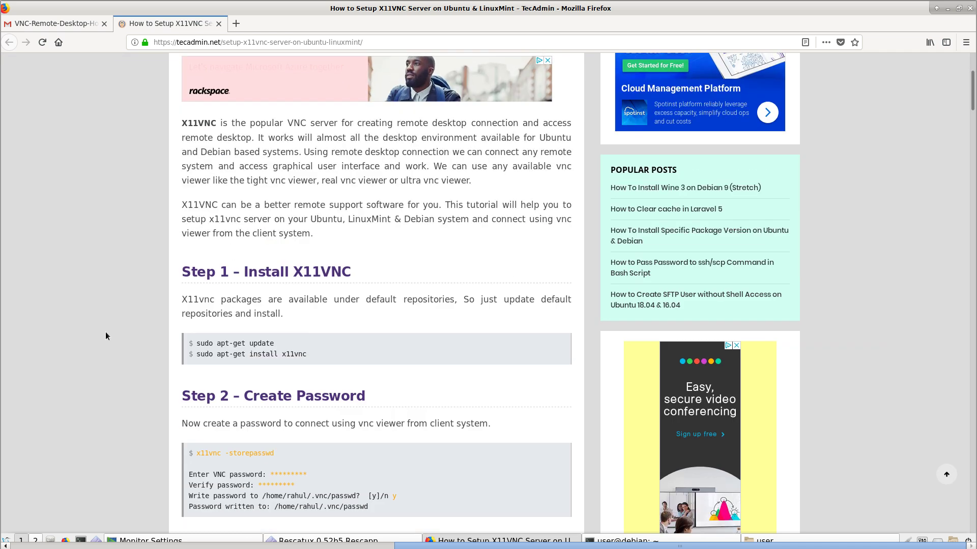
scroll(213, 97, down, 1)
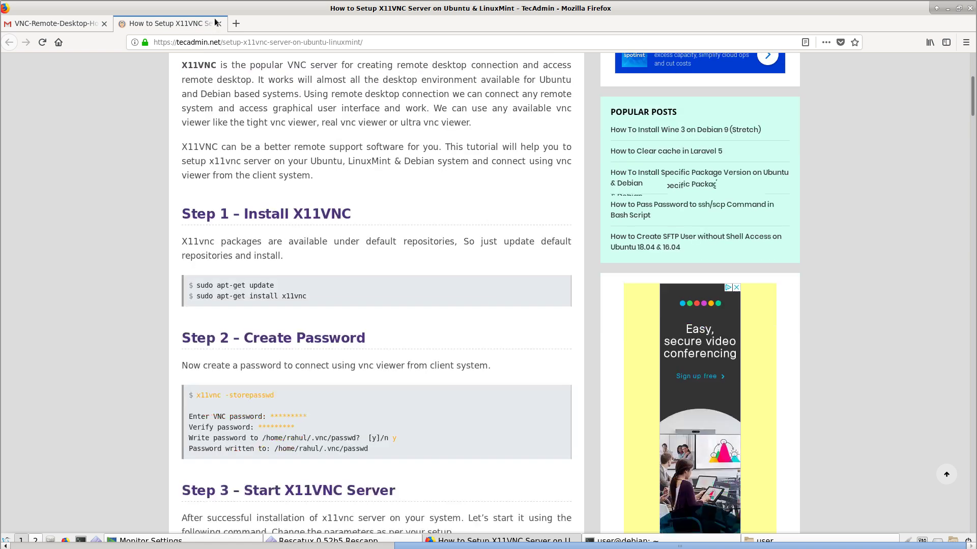
key(ctrl+w)
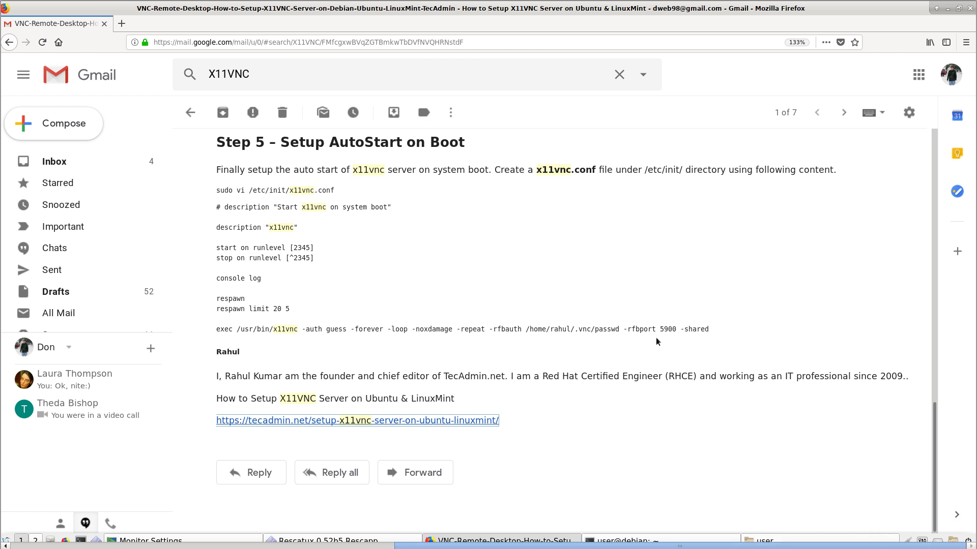
- Return to the beginning of the X11VNC setup email and minimize the remote Firefox window
scroll(556, 311, up, 3)
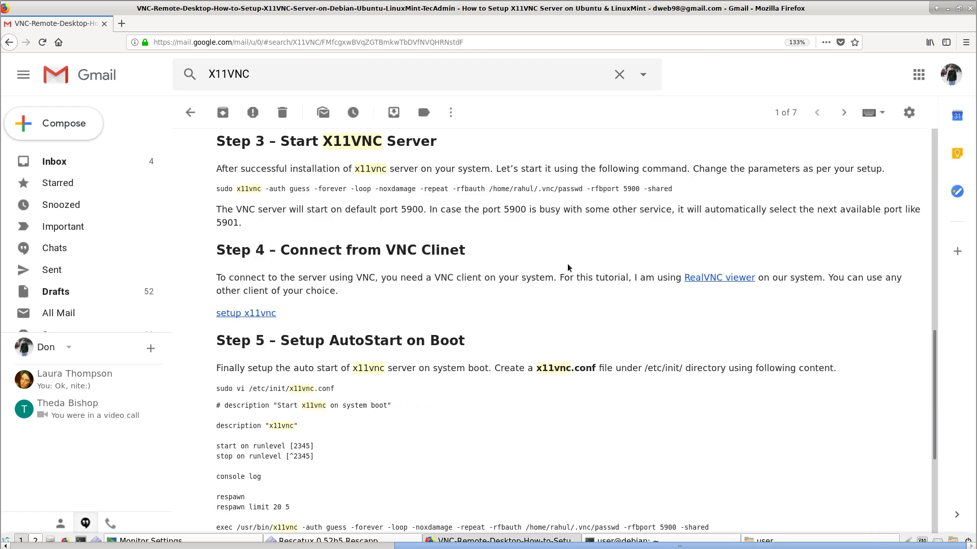
scroll(567, 263, up, 10)
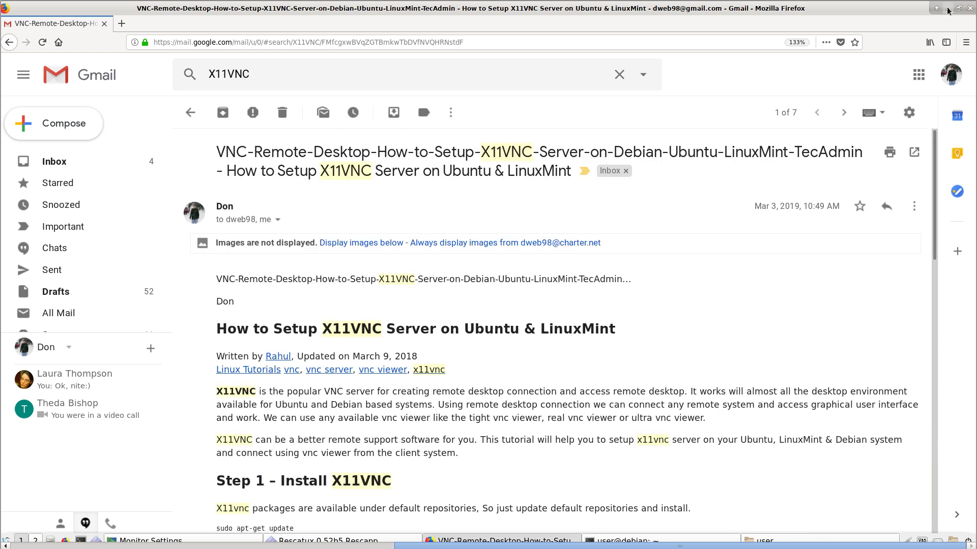
click(947, 10)
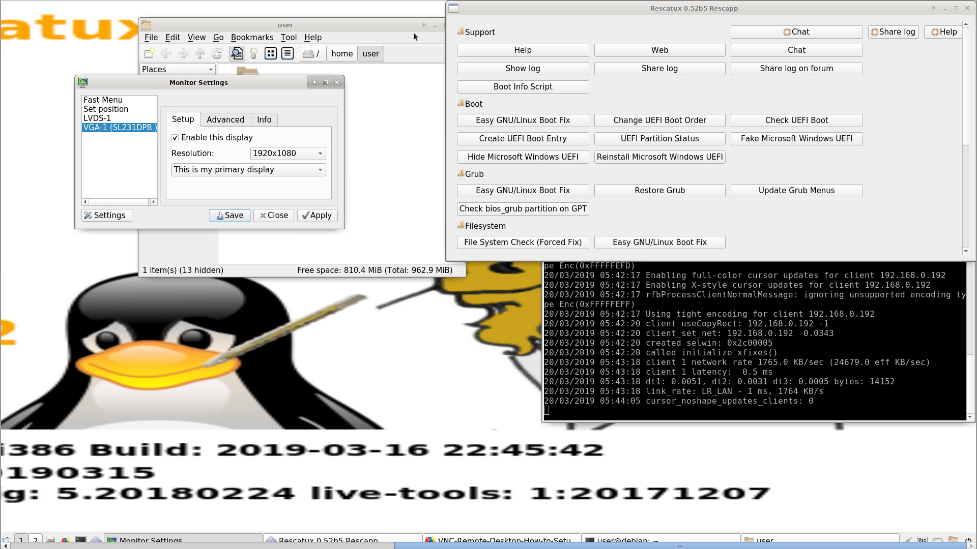
- Move the file manager window of the user folder away from Rescapp and close it
drag(406, 24, 300, 16)
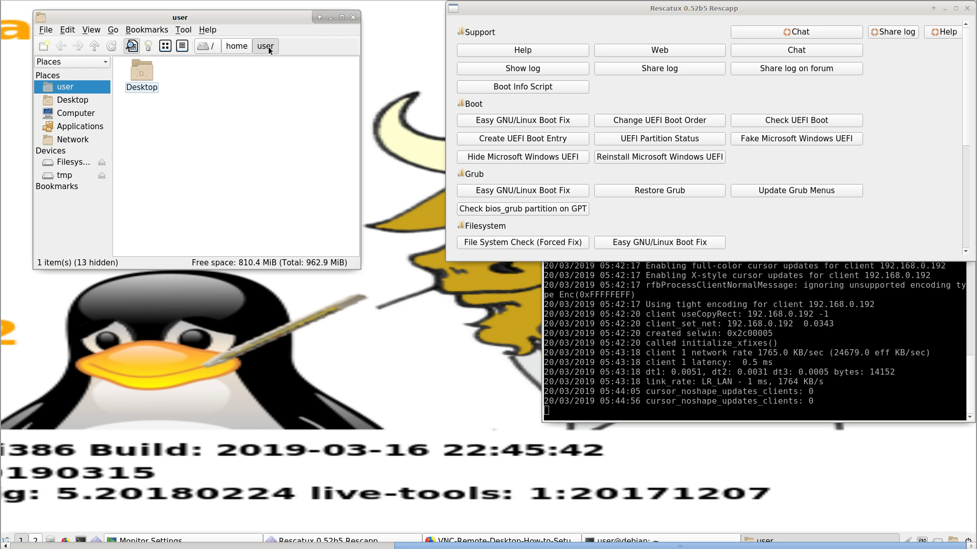
click(353, 17)
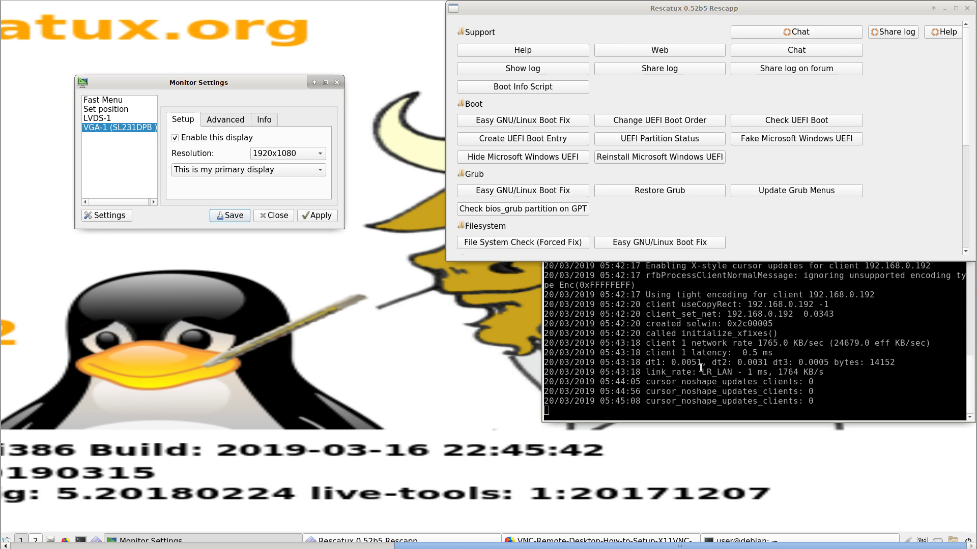
- Look at the remote machine's second virtual desktop and return to the first one
click(467, 376)
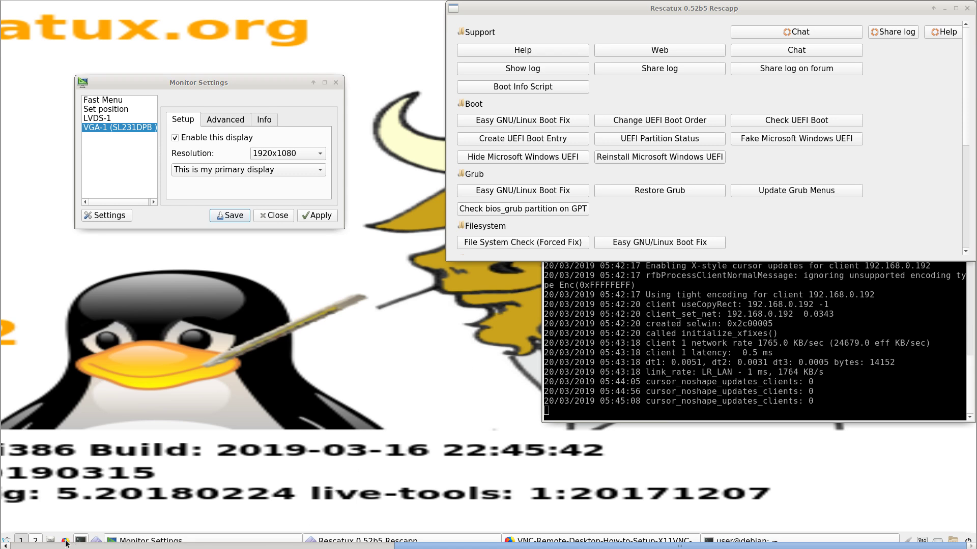
click(34, 540)
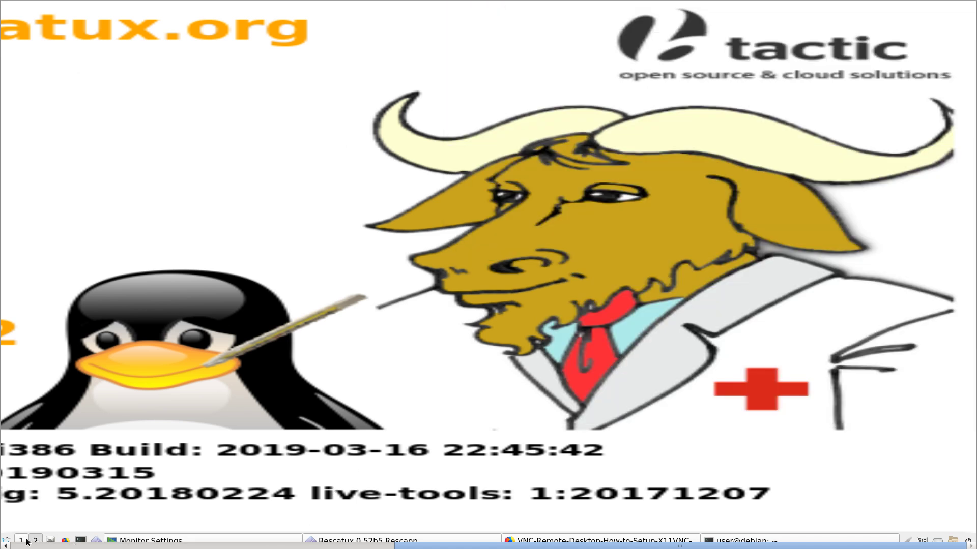
click(20, 537)
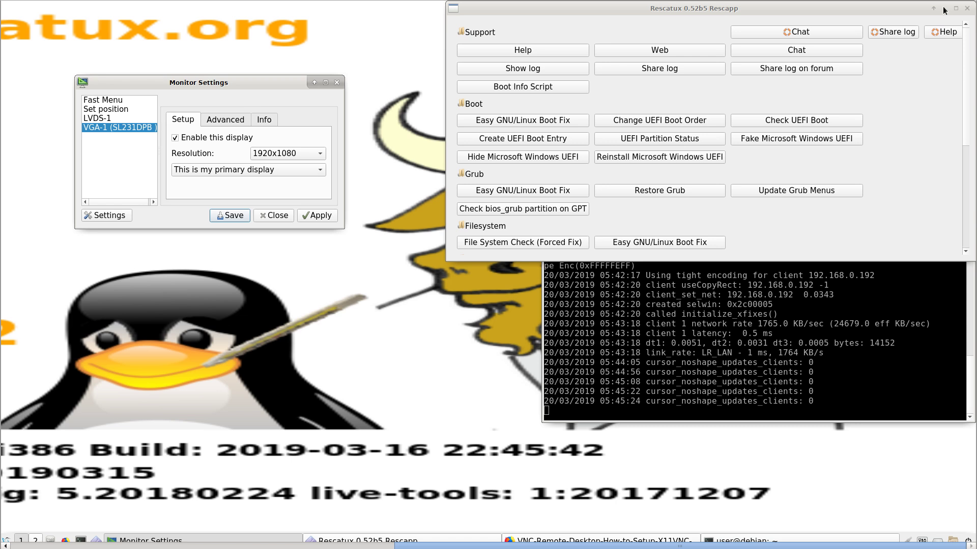
- Minimize the Rescatux Rescapp window and reposition the Monitor Settings window beside the terminal
click(944, 9)
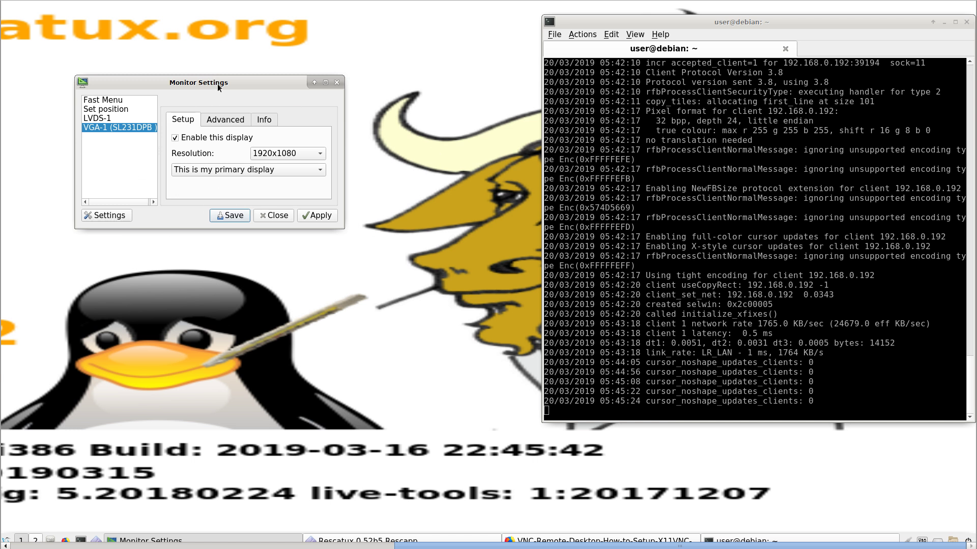
drag(222, 83, 33, 189)
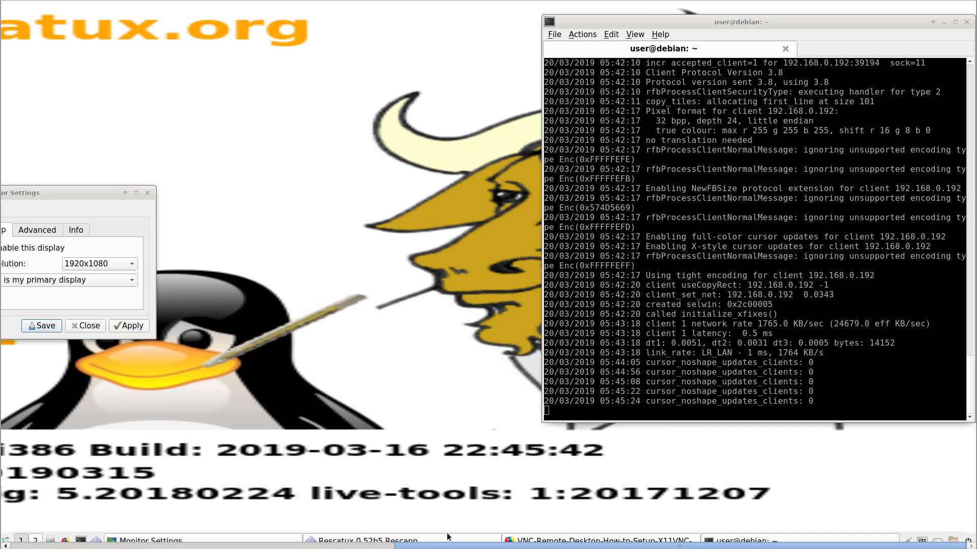
click(460, 541)
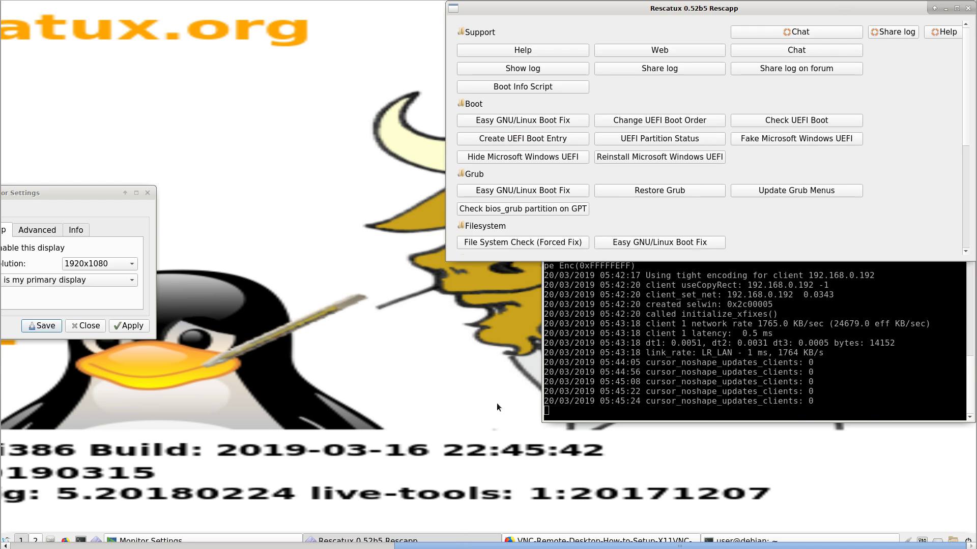
click(405, 542)
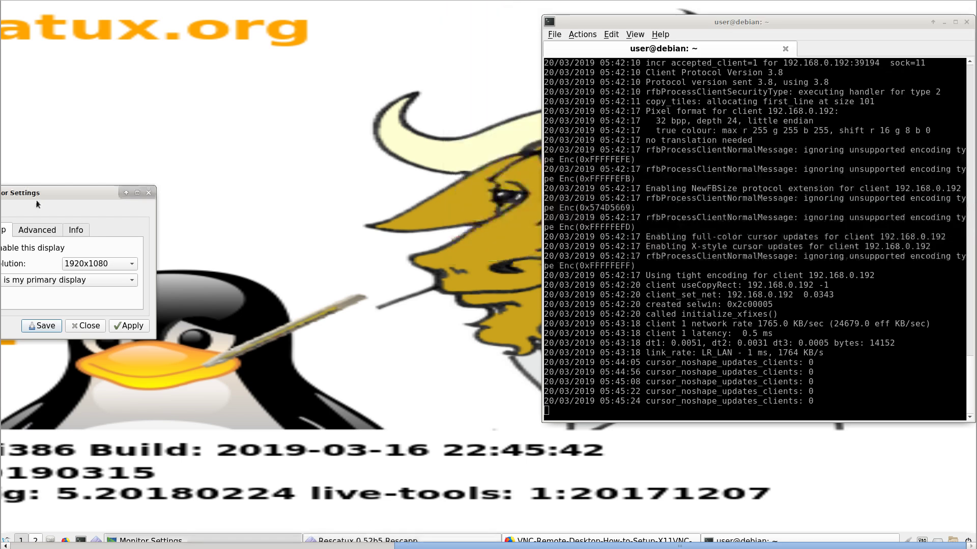
drag(45, 193, 375, 190)
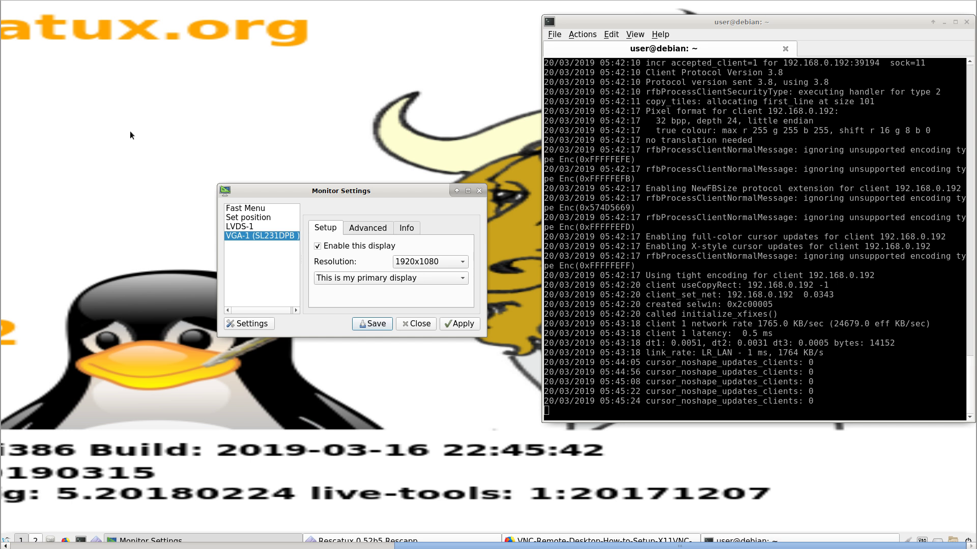
- Leave fullscreen with scaling turned on and move the Monitor Settings window across the boundary between the two remote displays
key(F11)
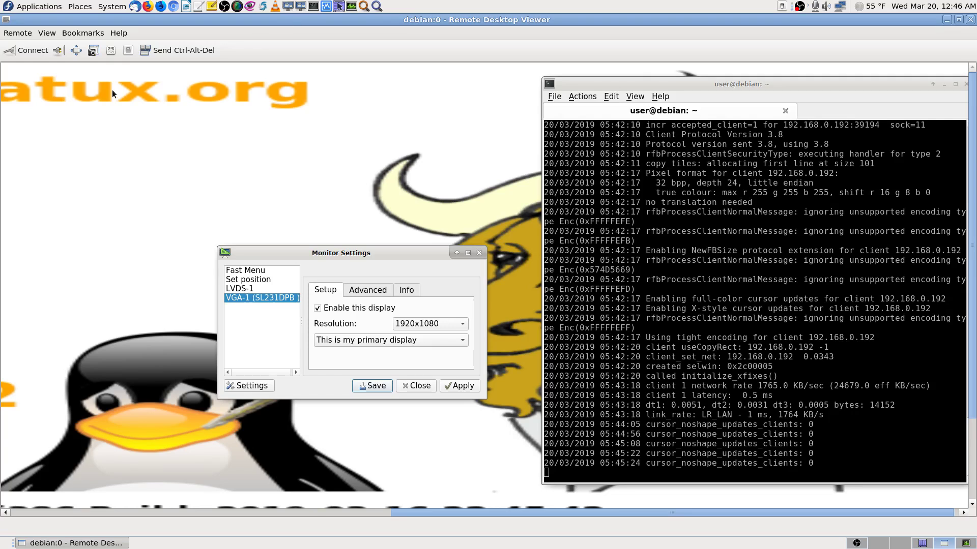
click(115, 56)
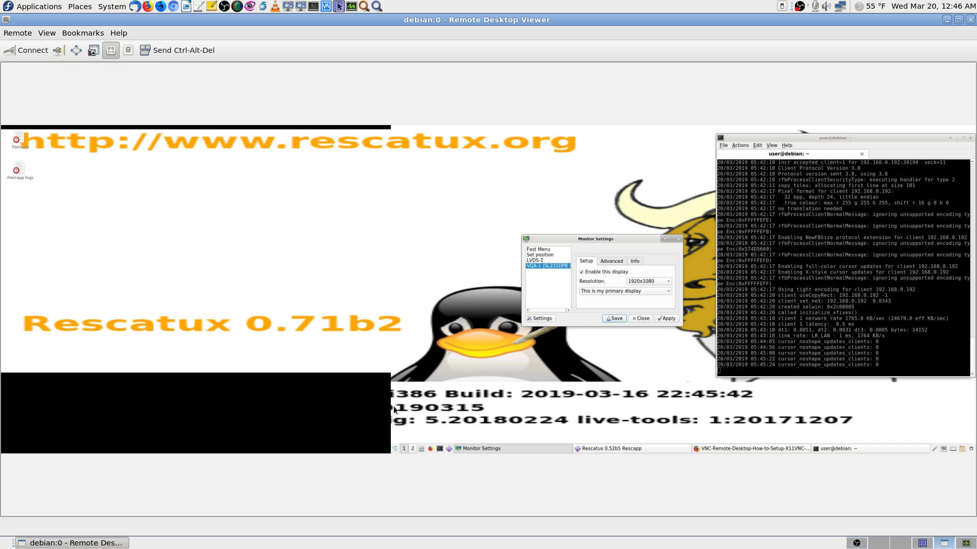
drag(614, 236, 390, 232)
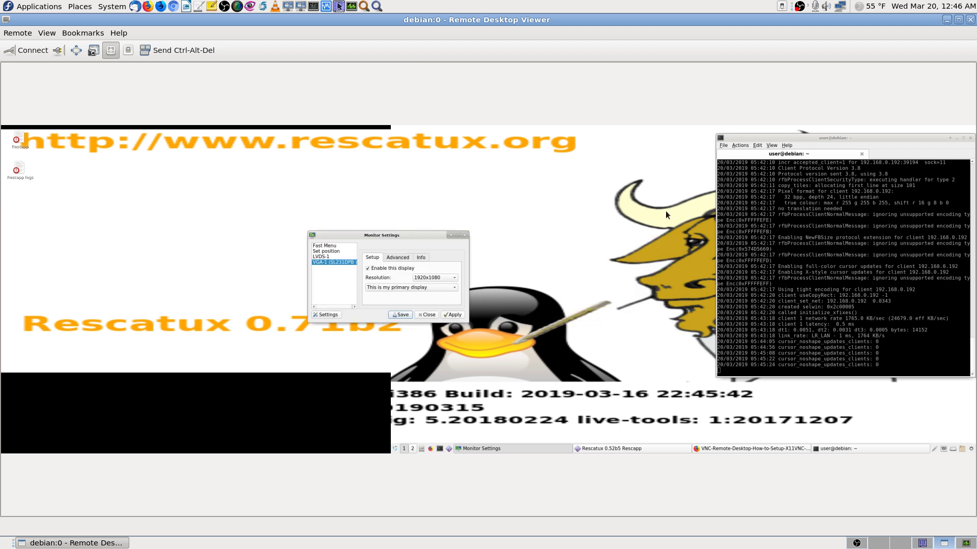
- Restore the Rescatux Rescapp window on the remote desktop and bring the terminal back in front of it
click(636, 448)
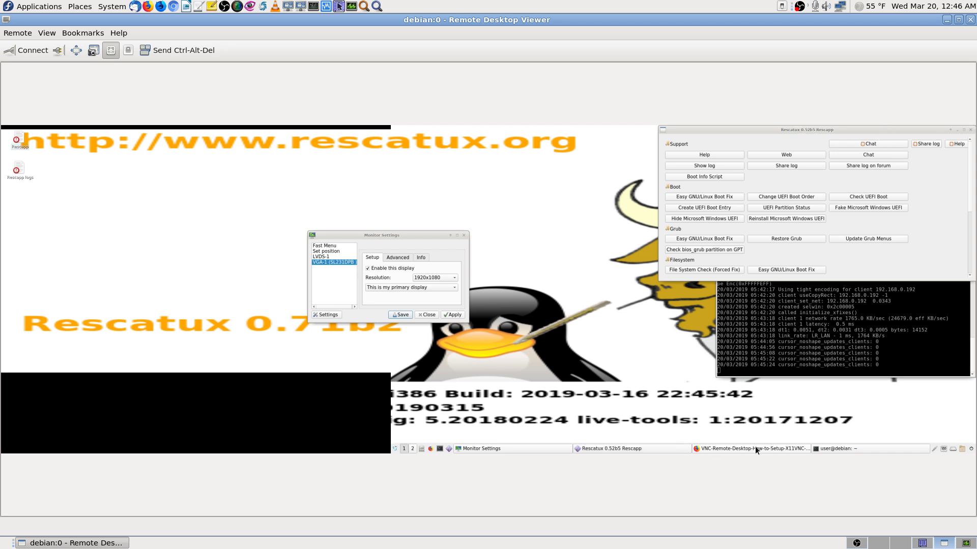
click(834, 448)
click(832, 447)
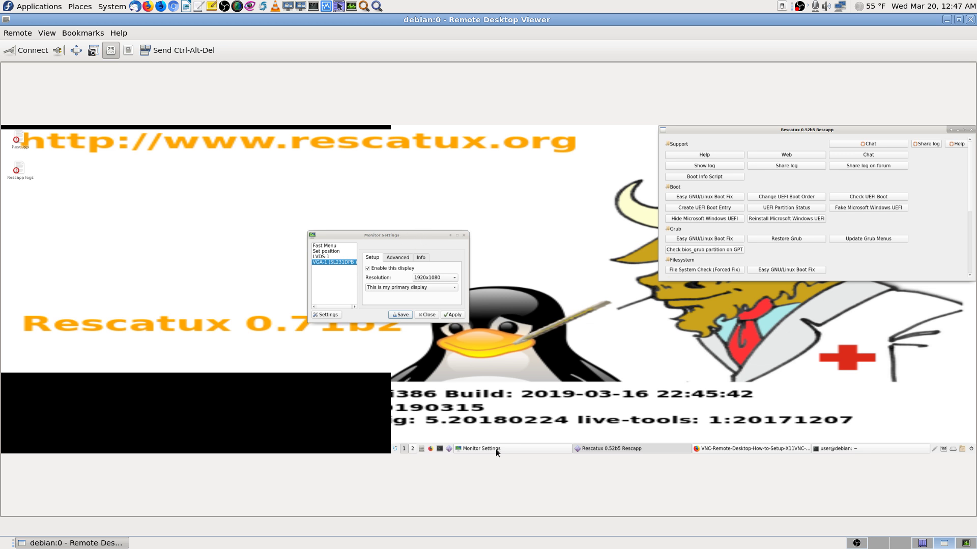
click(847, 449)
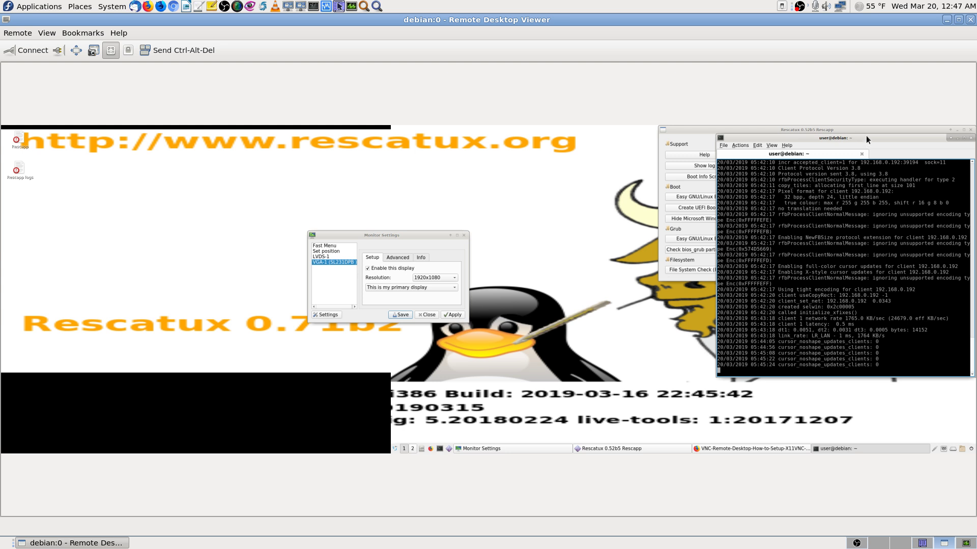
- Move the terminal onto the smaller remote display and the Monitor Settings window onto the larger one
drag(866, 136, 222, 156)
drag(422, 235, 556, 224)
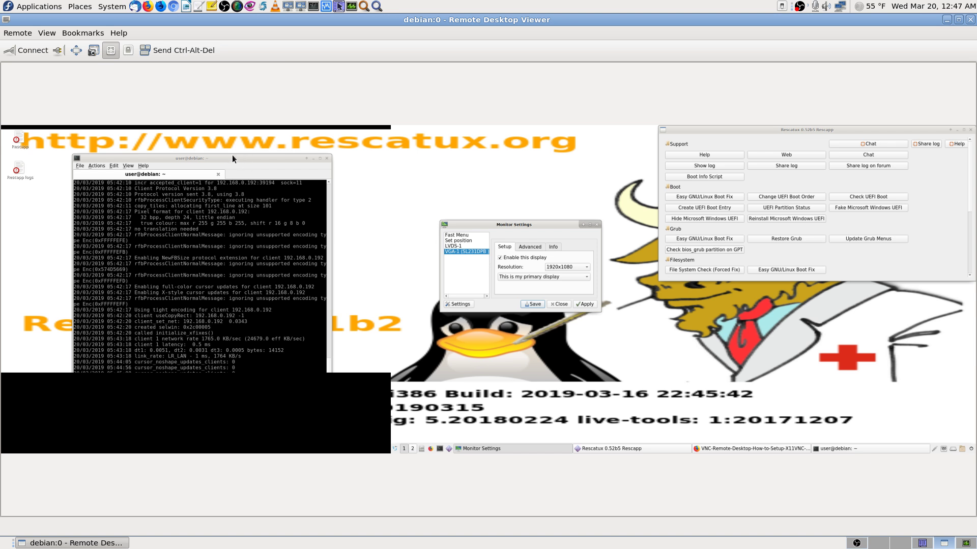
- Move the terminal back onto the larger remote display at its normal window size and minimize it
drag(231, 155, 833, 125)
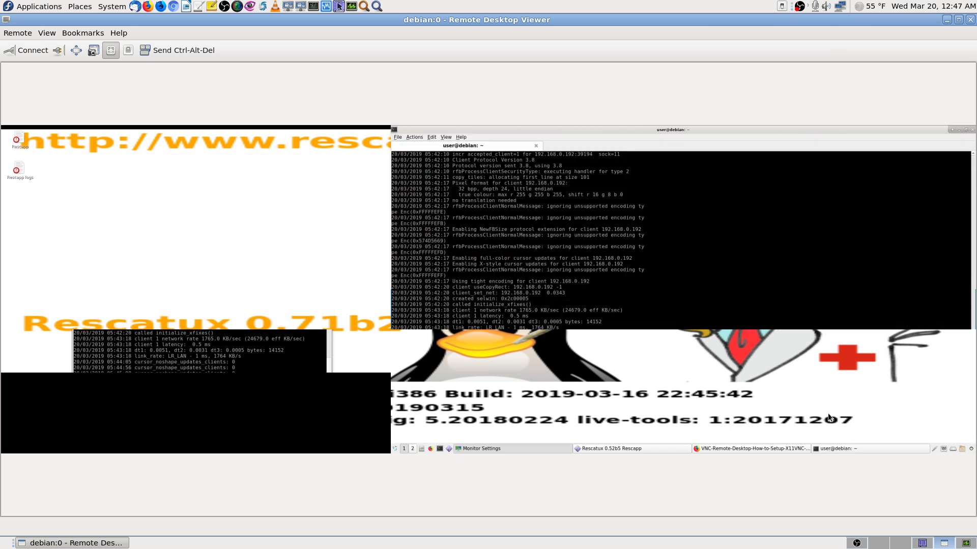
click(966, 130)
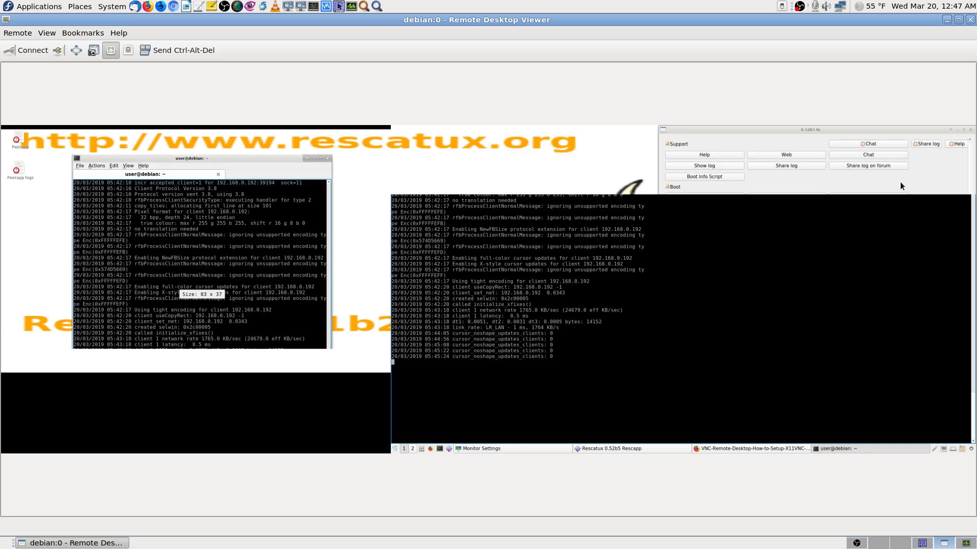
drag(233, 155, 835, 145)
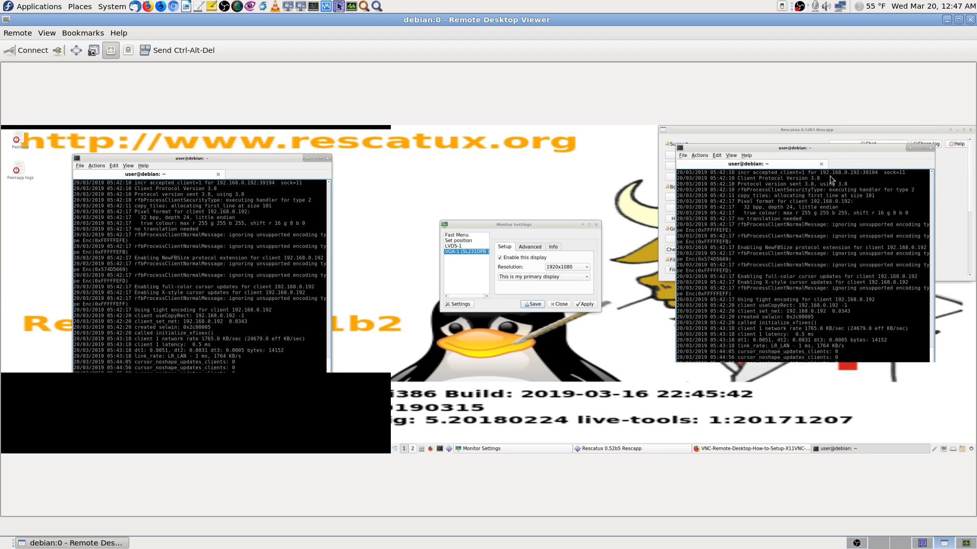
click(830, 450)
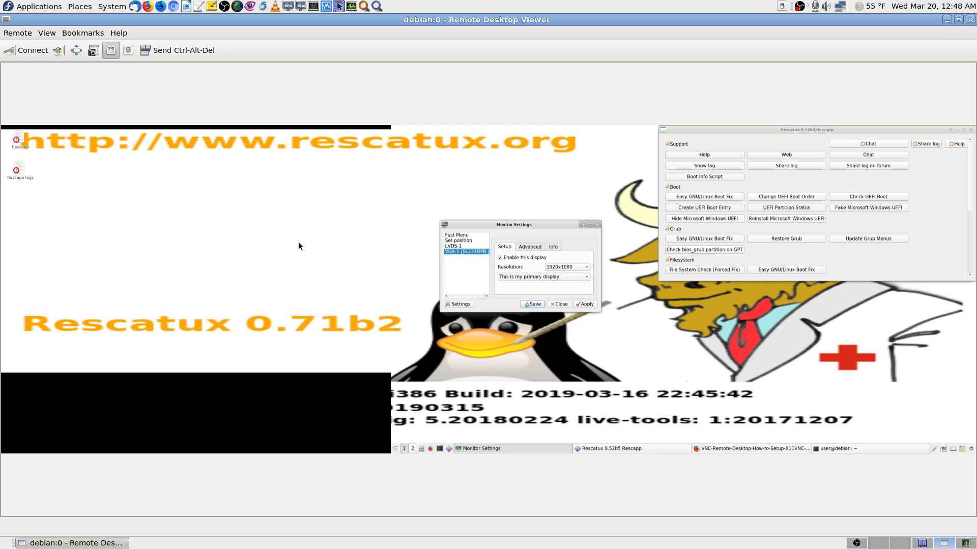
- Turn off scaling and view the larger remote display with Rescapp in fullscreen
click(110, 49)
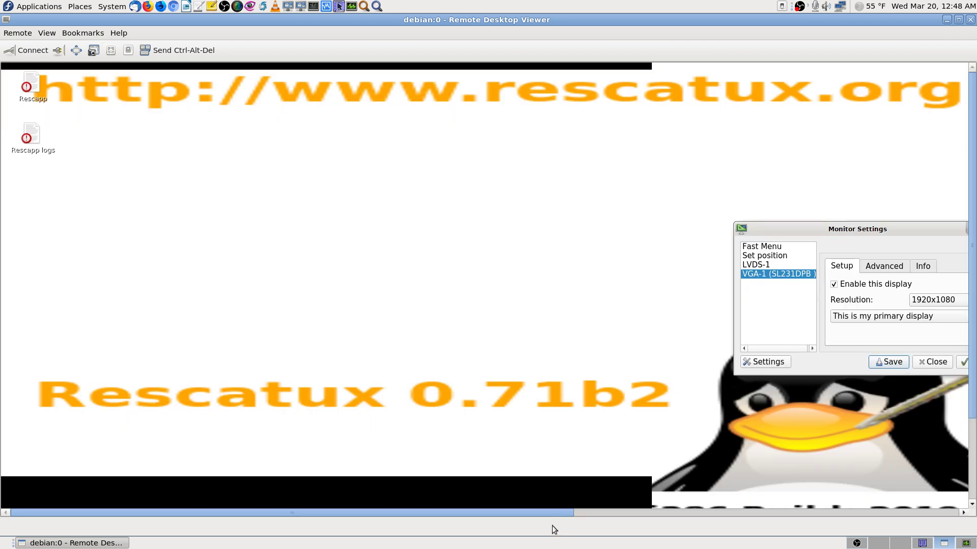
drag(554, 511, 959, 442)
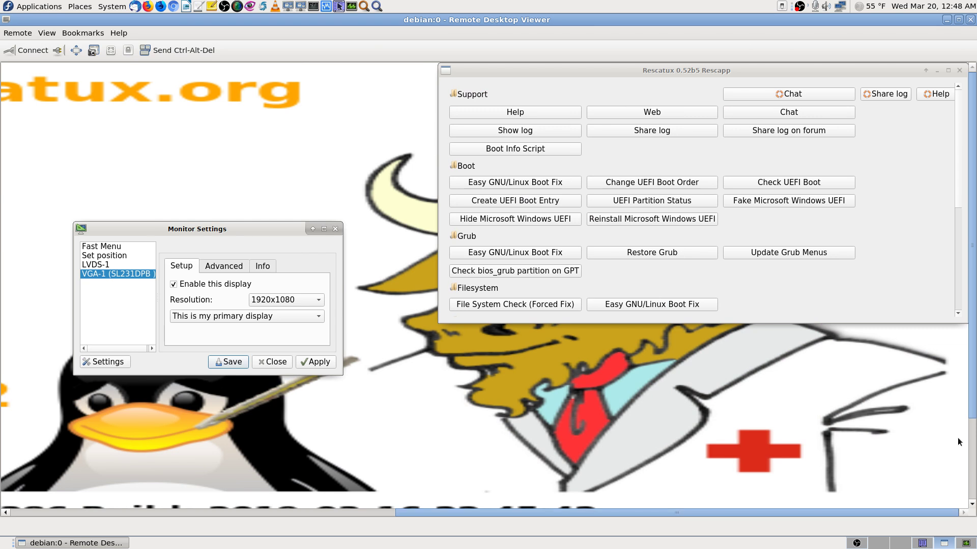
key(F11)
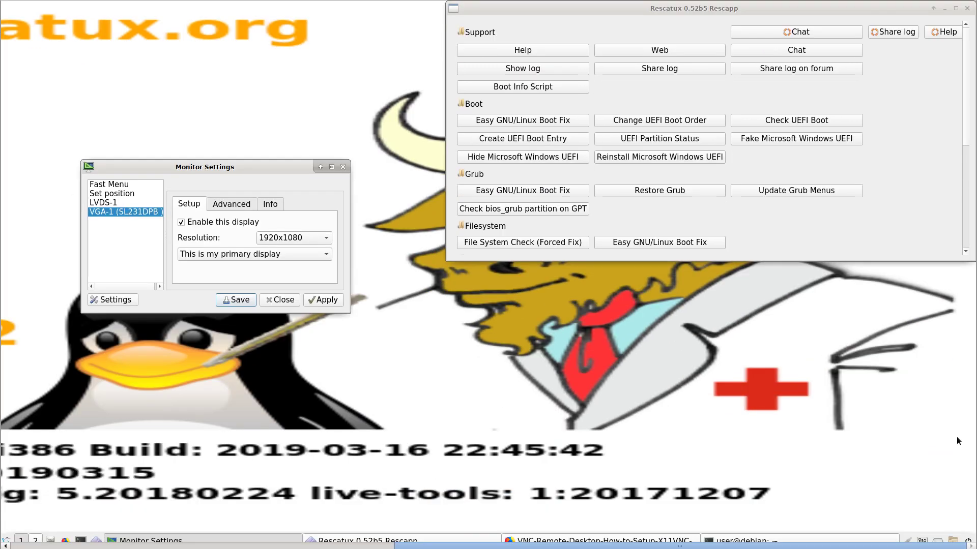
drag(547, 544, 808, 547)
- Apply and accept the monitor settings with VGA-1 kept as the primary display, and show the setup of LVDS-1
click(328, 256)
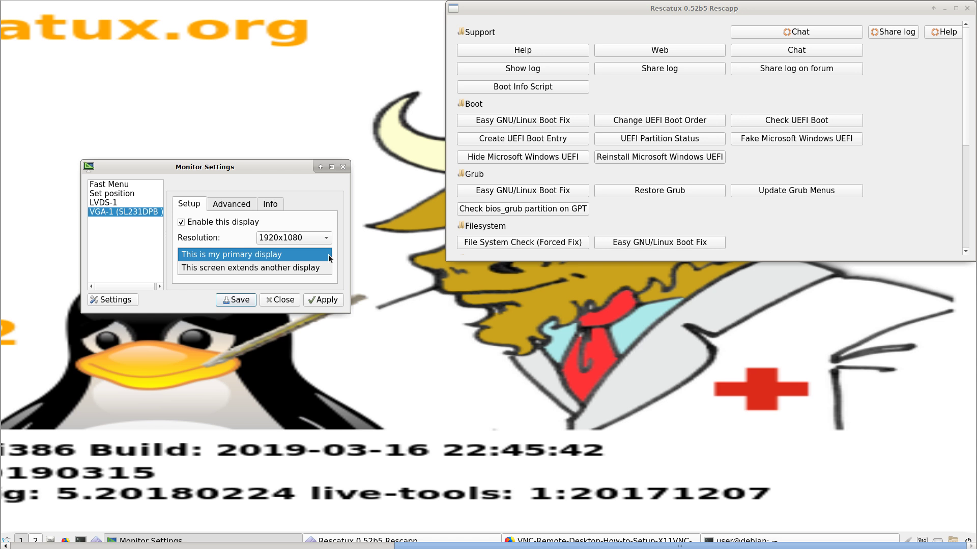
click(329, 256)
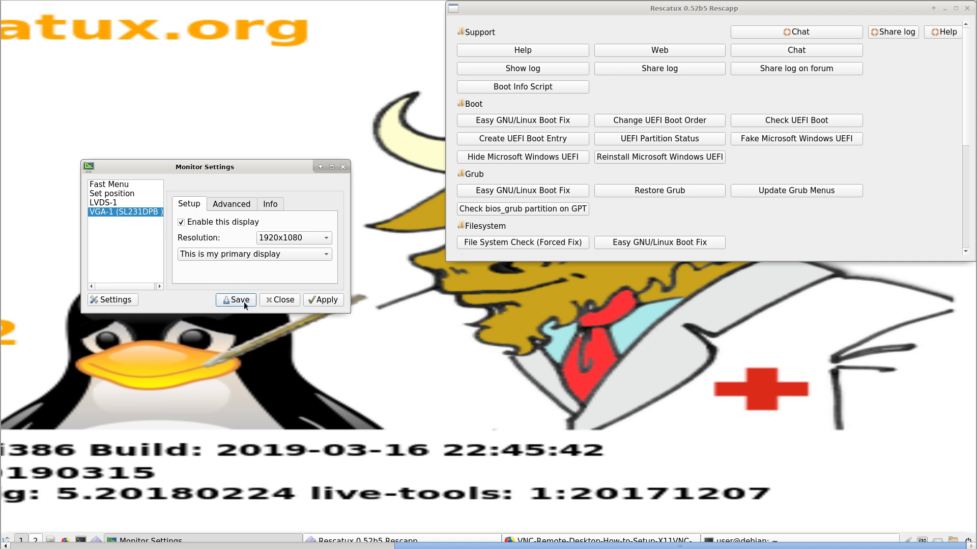
click(325, 302)
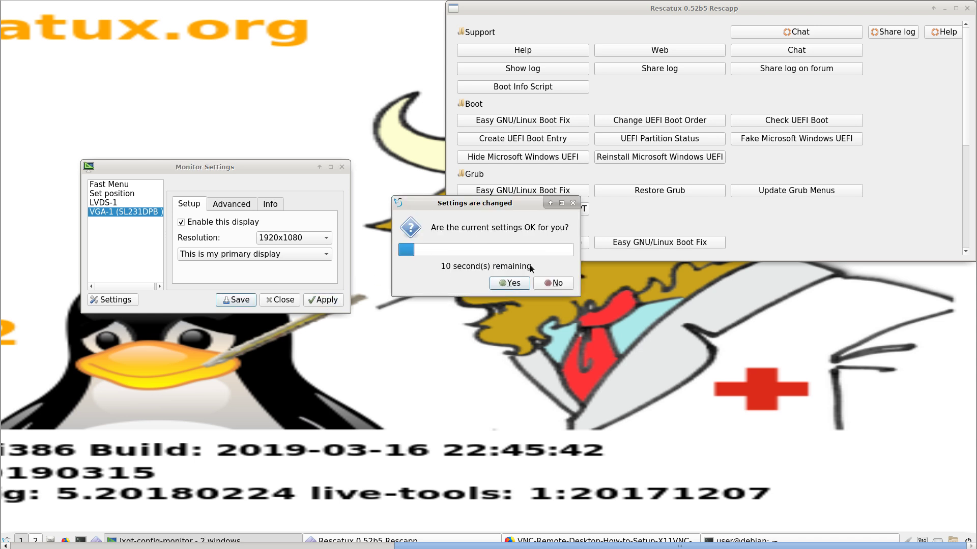
click(511, 284)
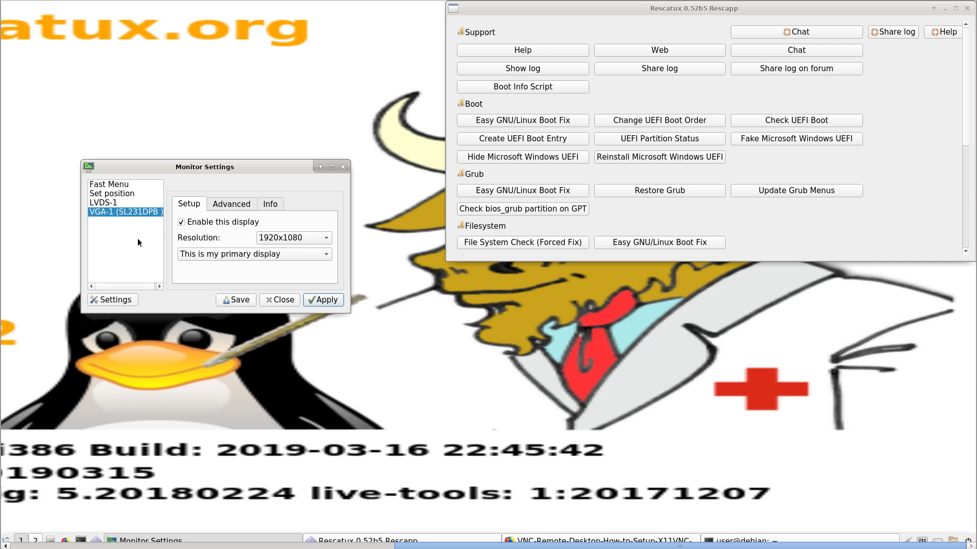
click(102, 203)
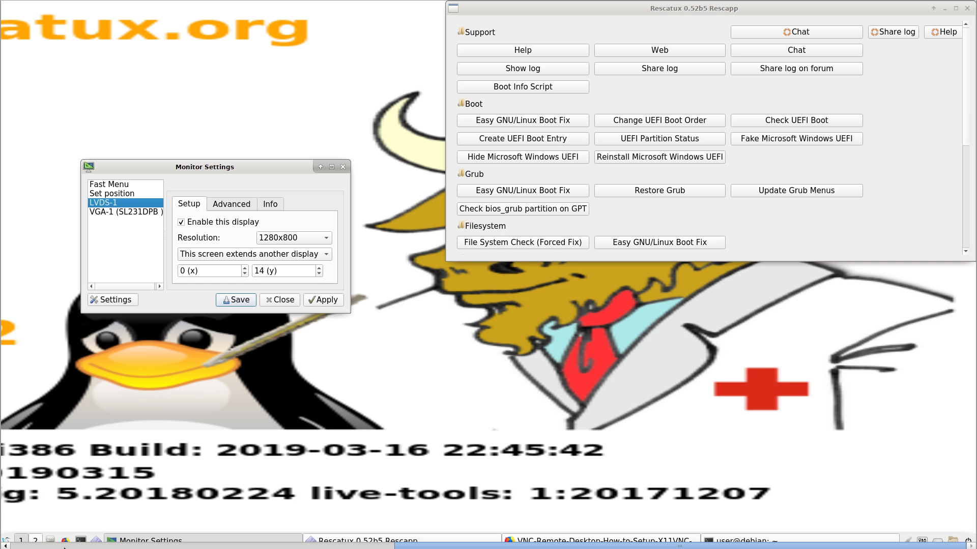
- Look through the remote desktop's Internet, System Tools and Preferences applications, including the LXQt settings entries
click(10, 540)
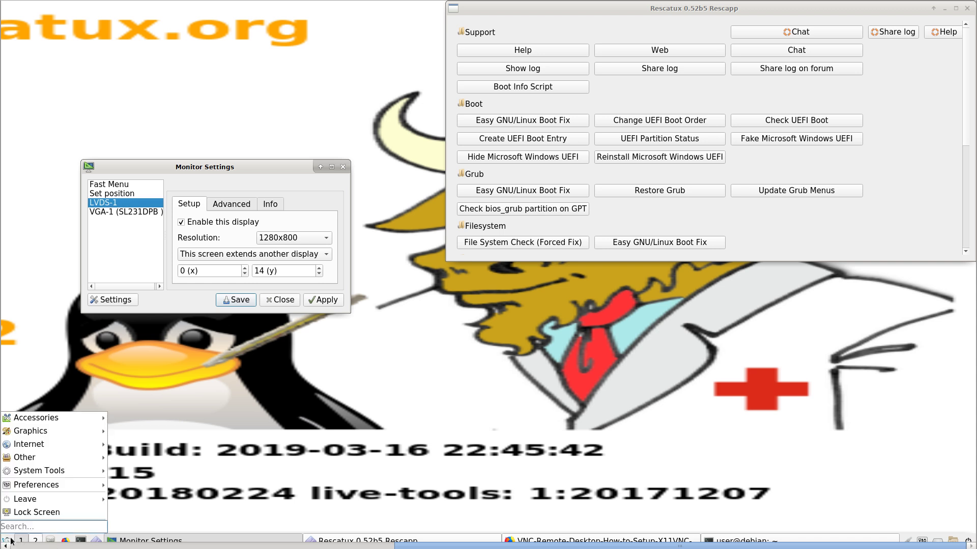
mouse_move(70, 423)
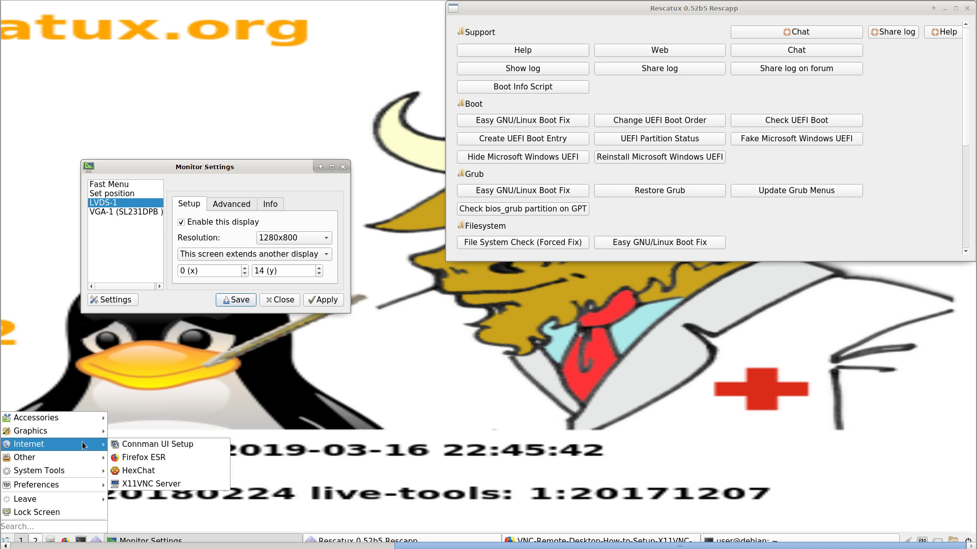
mouse_move(77, 471)
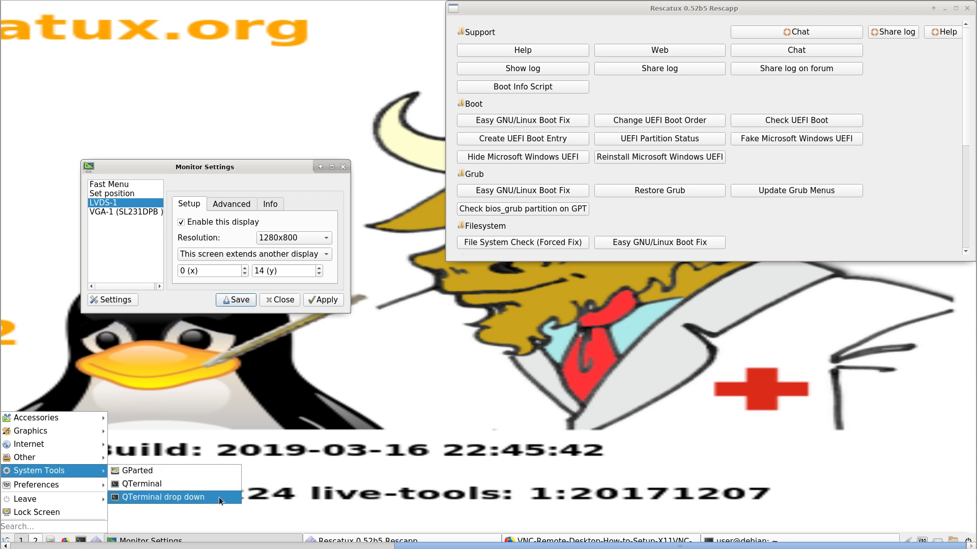
mouse_move(62, 487)
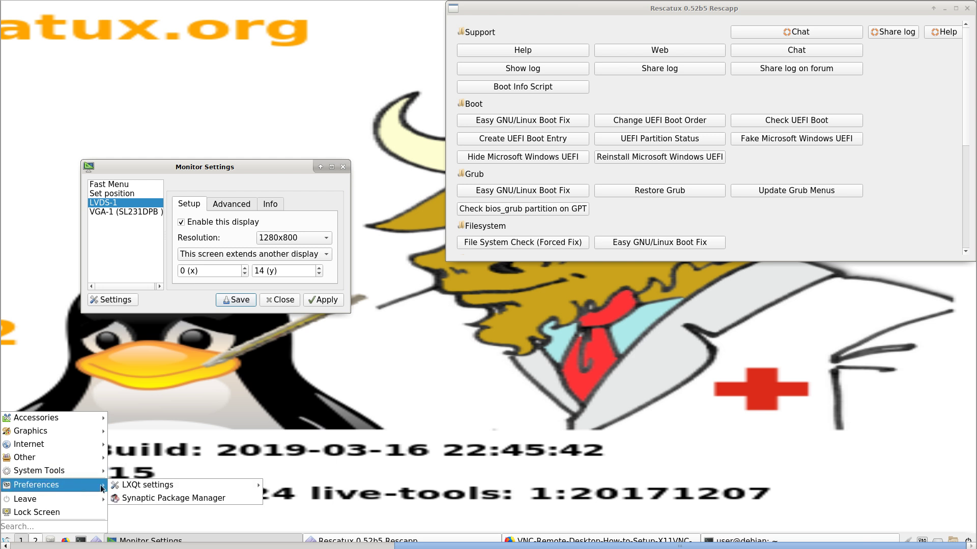
mouse_move(199, 489)
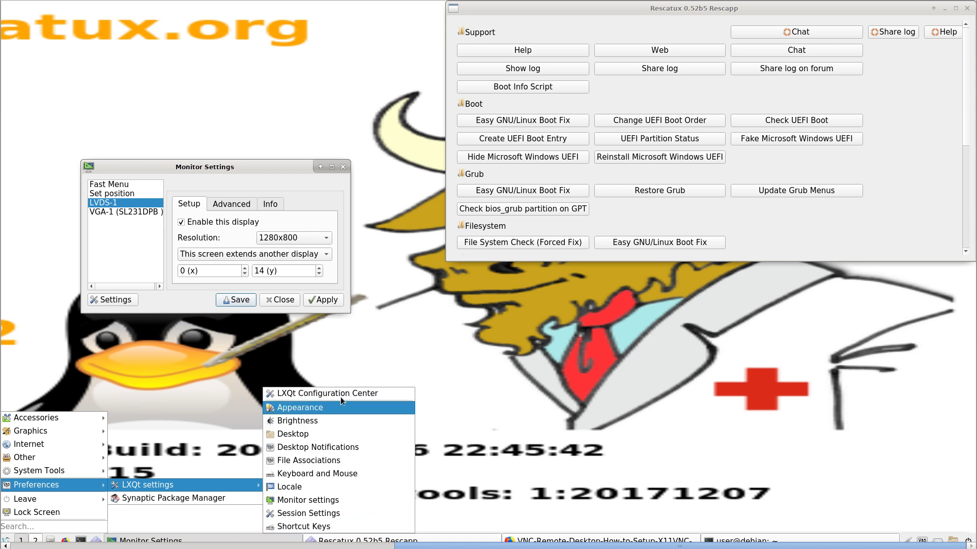
mouse_move(26, 500)
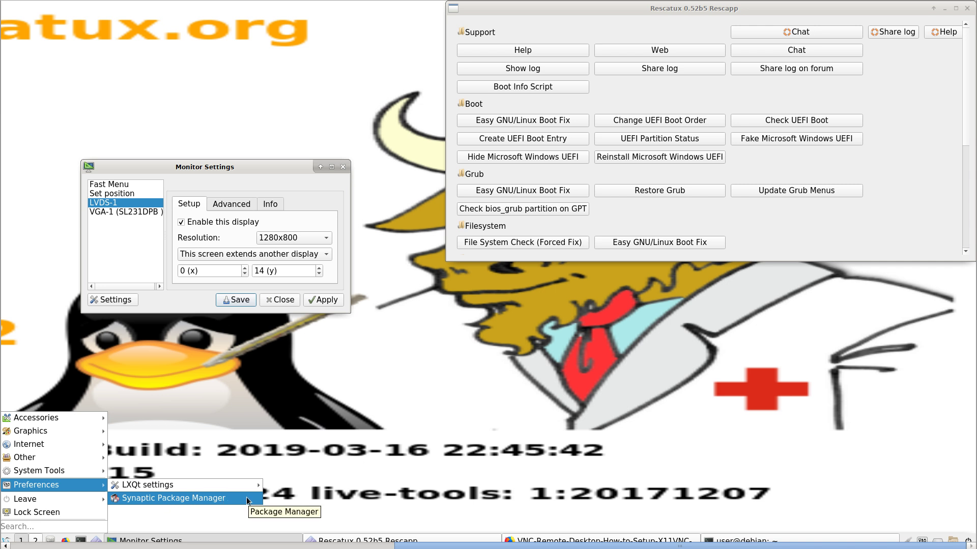
mouse_move(244, 489)
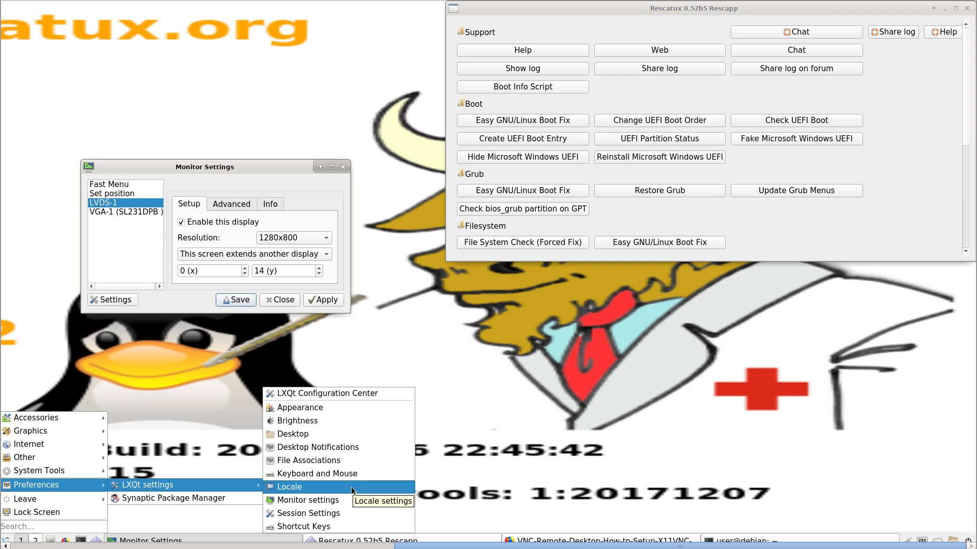
click(36, 142)
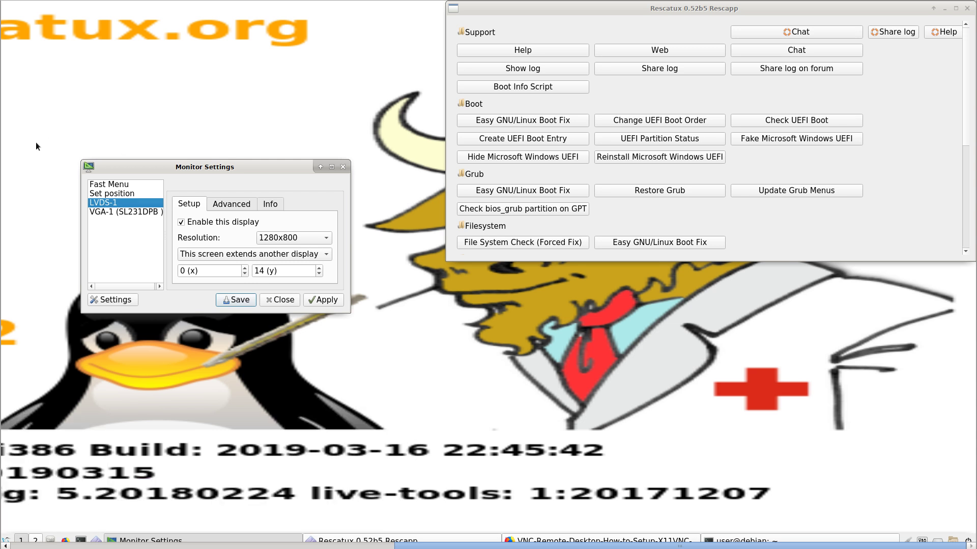
- Look at the remote desktop's Leave options and reposition the Monitor Settings and Rescapp windows side by side
drag(196, 157, 7, 148)
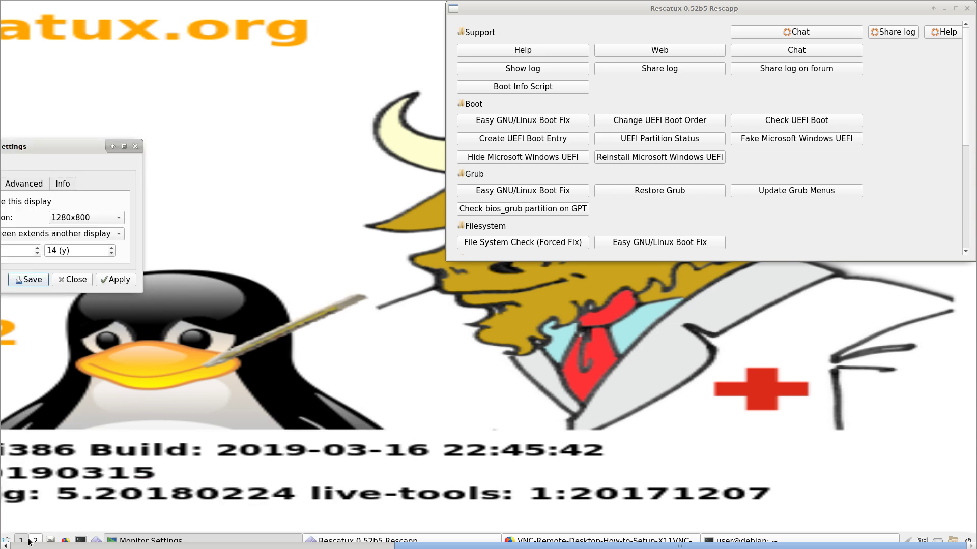
click(5, 540)
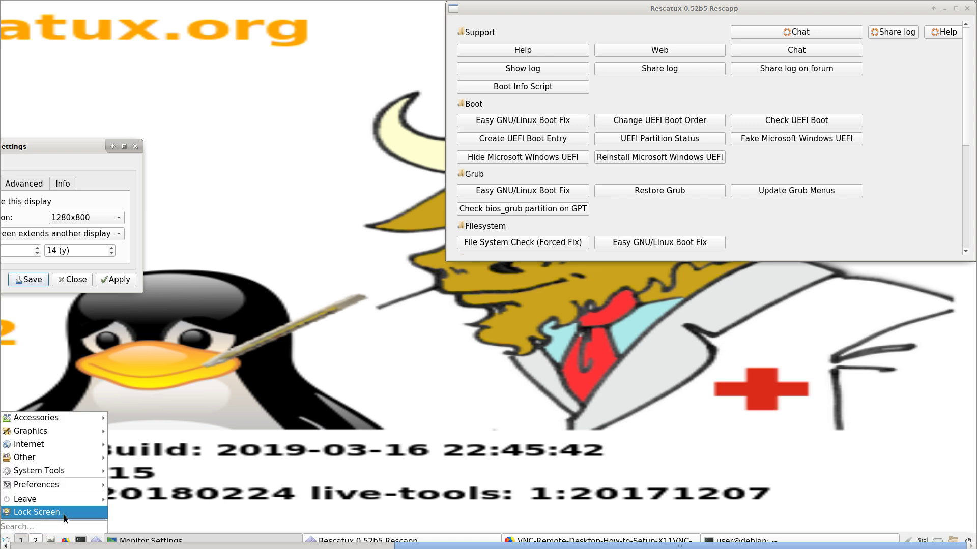
mouse_move(79, 499)
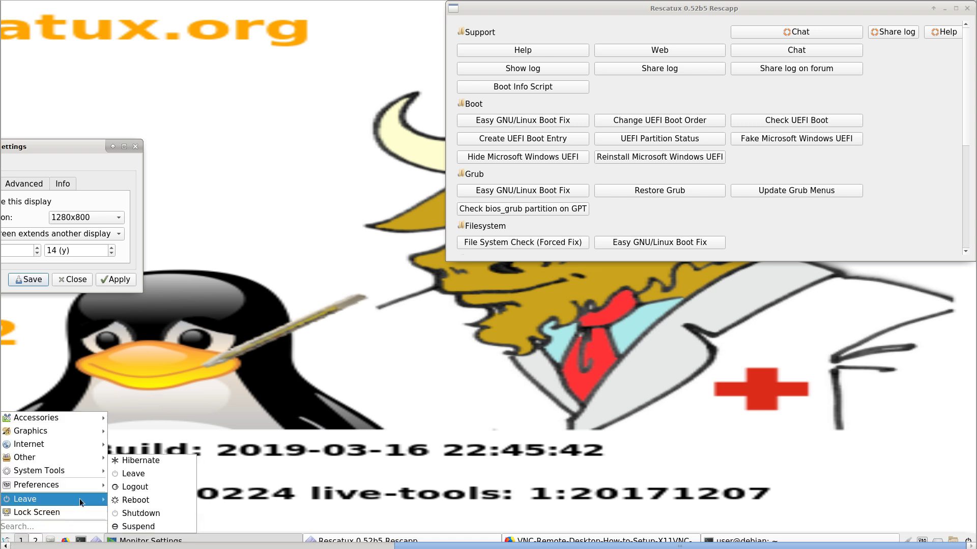
click(178, 151)
drag(85, 145, 285, 165)
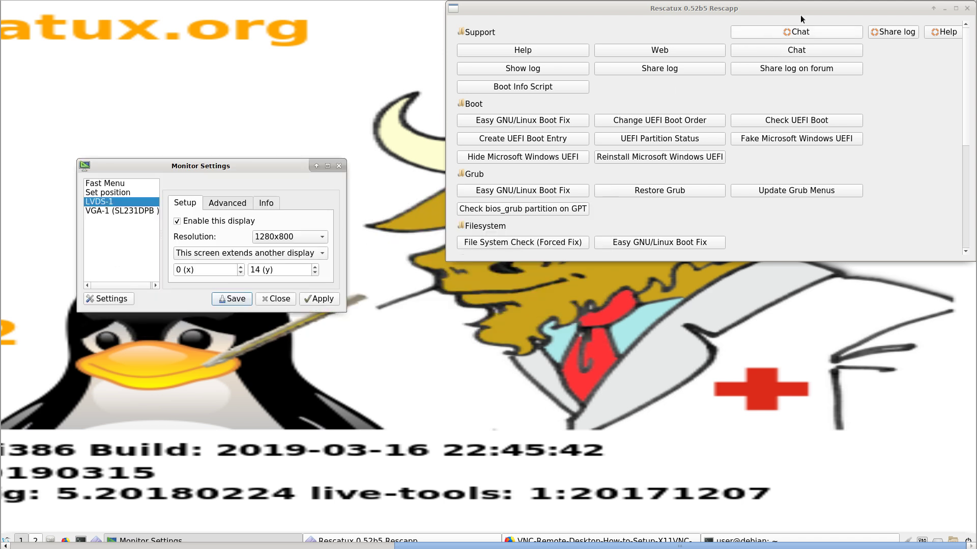
drag(802, 8, 766, 63)
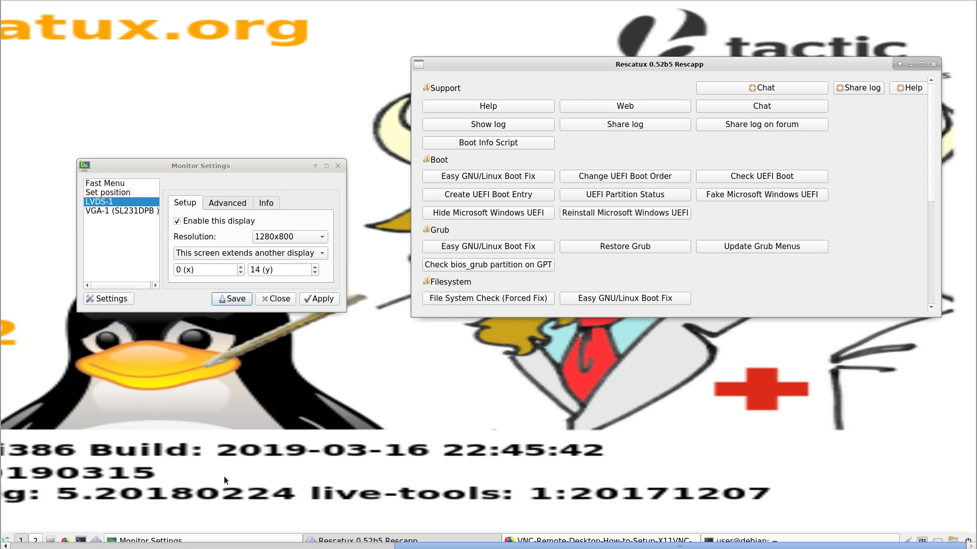
- Open the LXQt Configuration Center, look through its LXQt and system settings, and close it
click(6, 542)
mouse_move(54, 500)
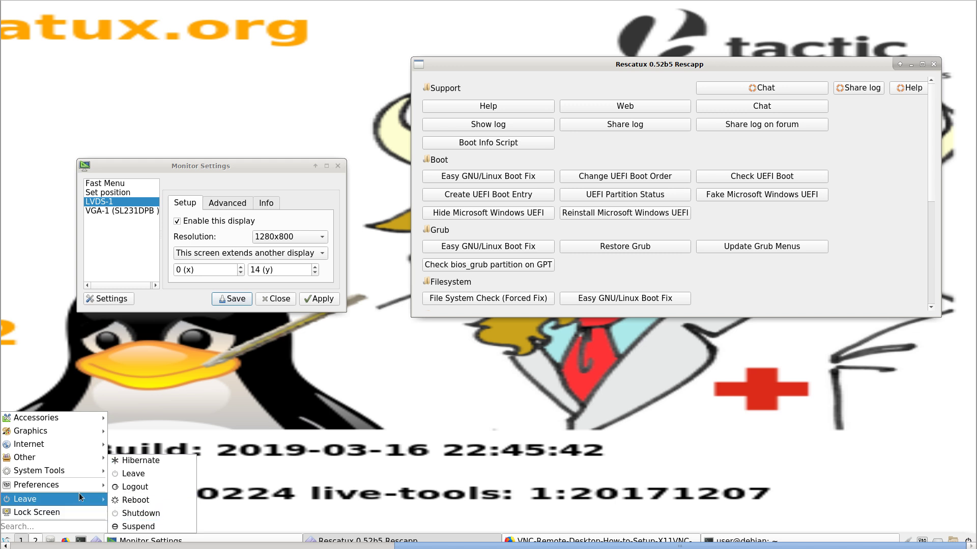
mouse_move(80, 484)
mouse_move(165, 481)
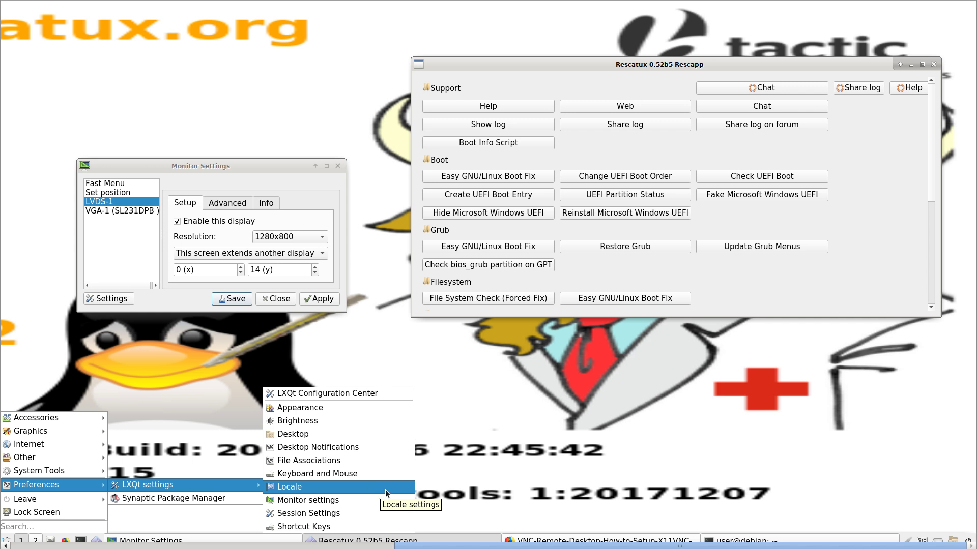
click(351, 395)
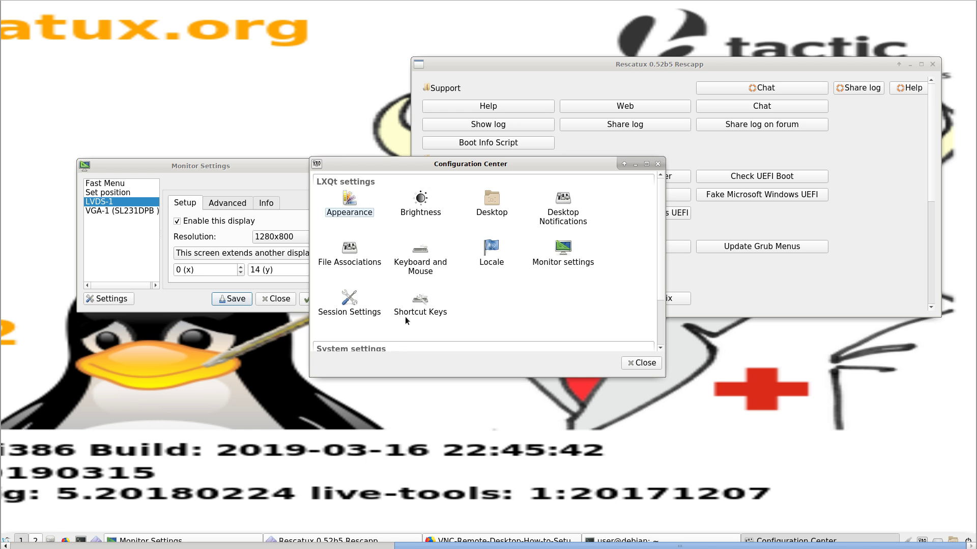
scroll(603, 319, down, 2)
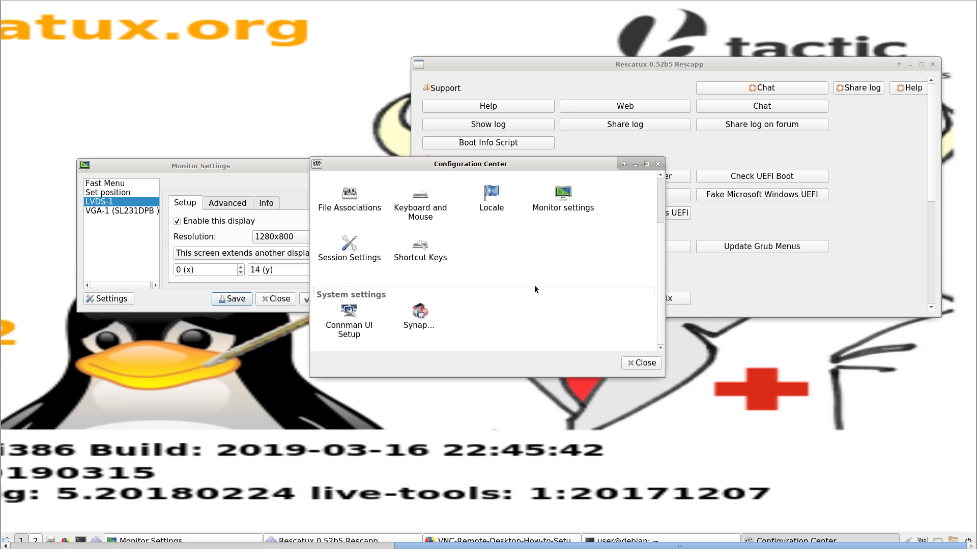
scroll(534, 289, up, 2)
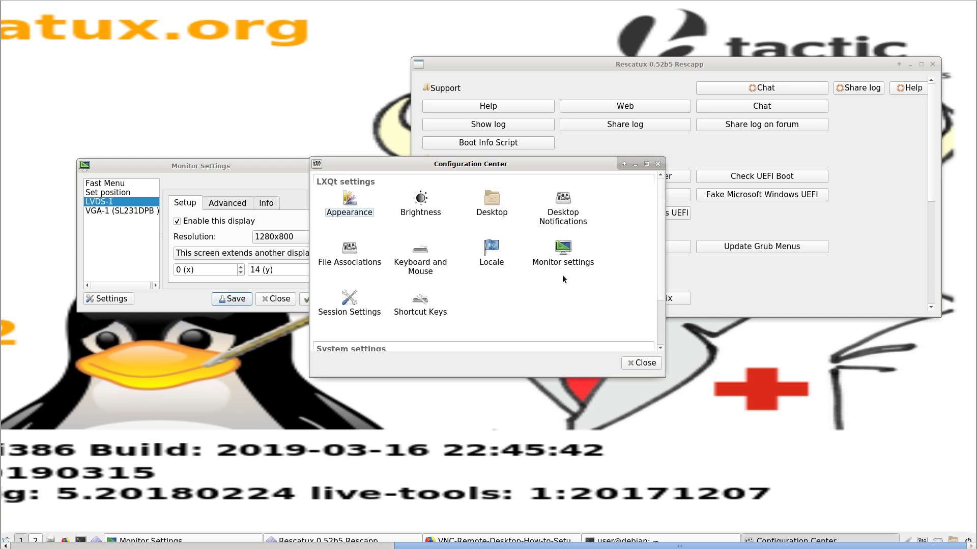
click(645, 362)
- Look through the remote desktop's System Tools and Other application categories without launching anything
click(6, 541)
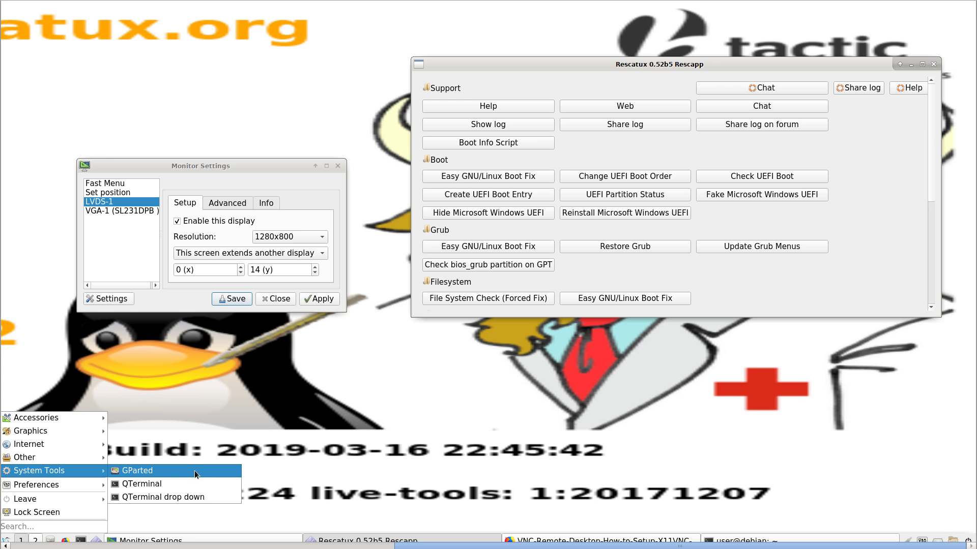
mouse_move(38, 457)
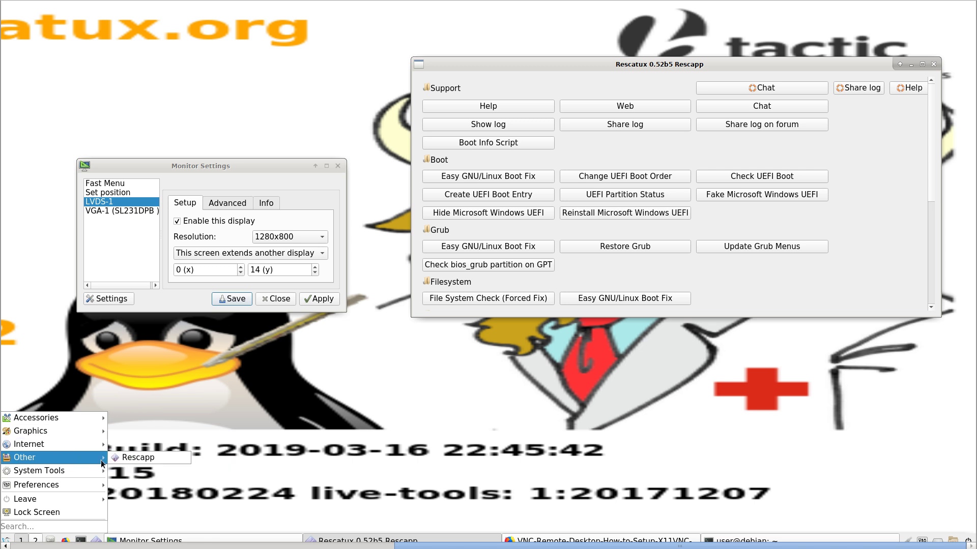
click(608, 410)
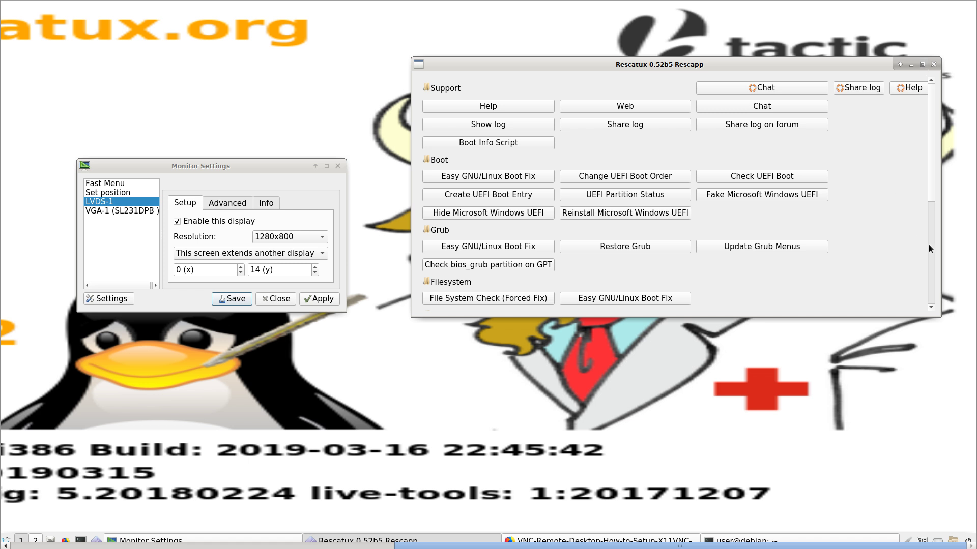
- Look through Rescapp's repair options from Support to About and move its window to the upper-right corner of the remote desktop
click(931, 305)
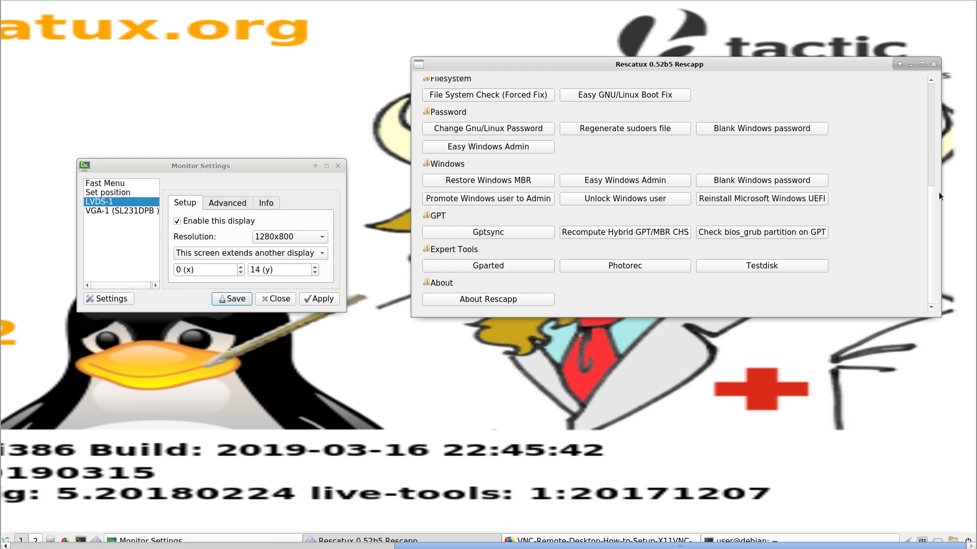
scroll(934, 94, up, 5)
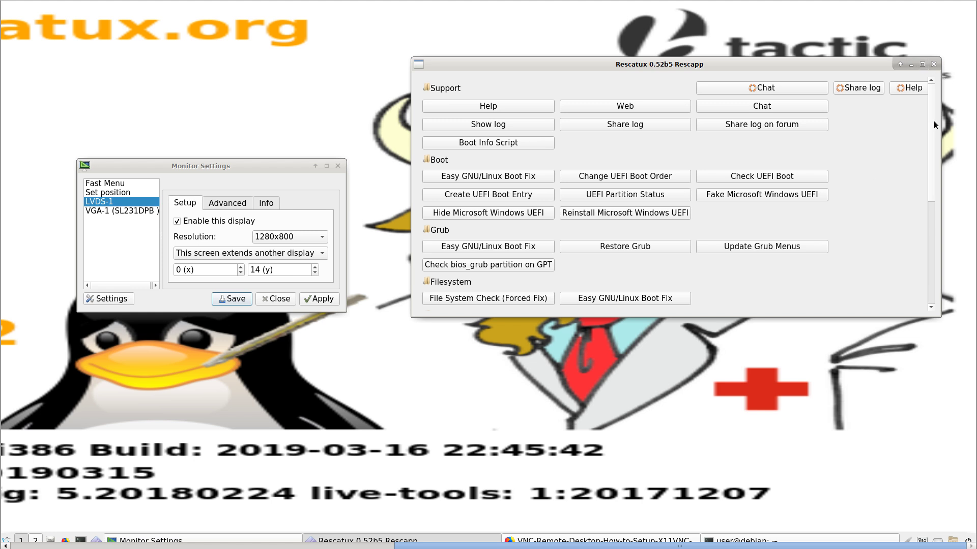
drag(933, 243, 932, 333)
drag(934, 280, 966, 56)
drag(810, 59, 660, 3)
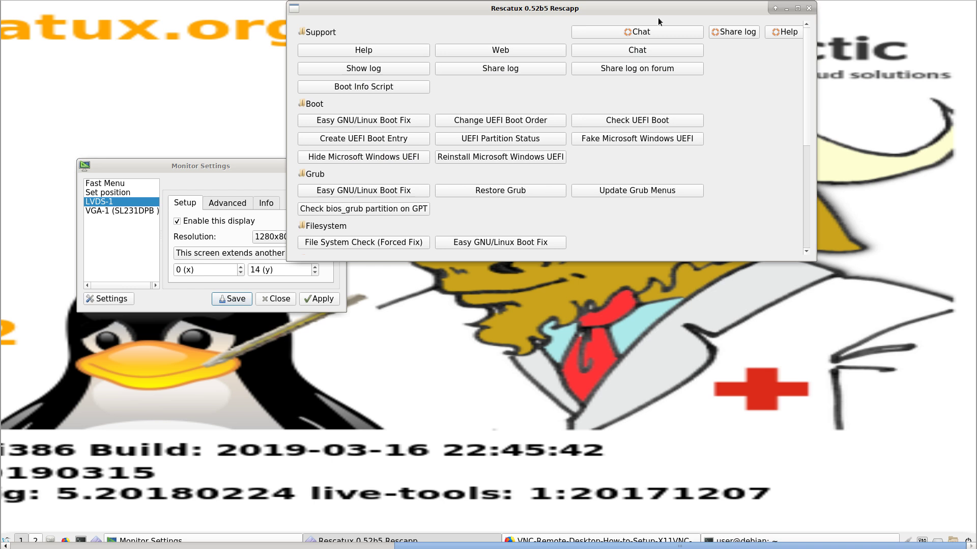
drag(648, 8, 797, 1)
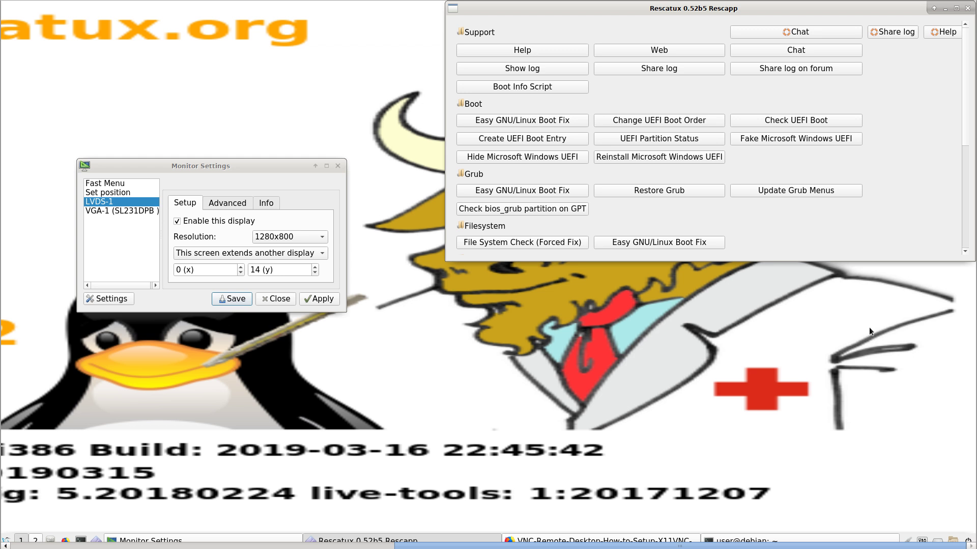
scroll(969, 119, down, 5)
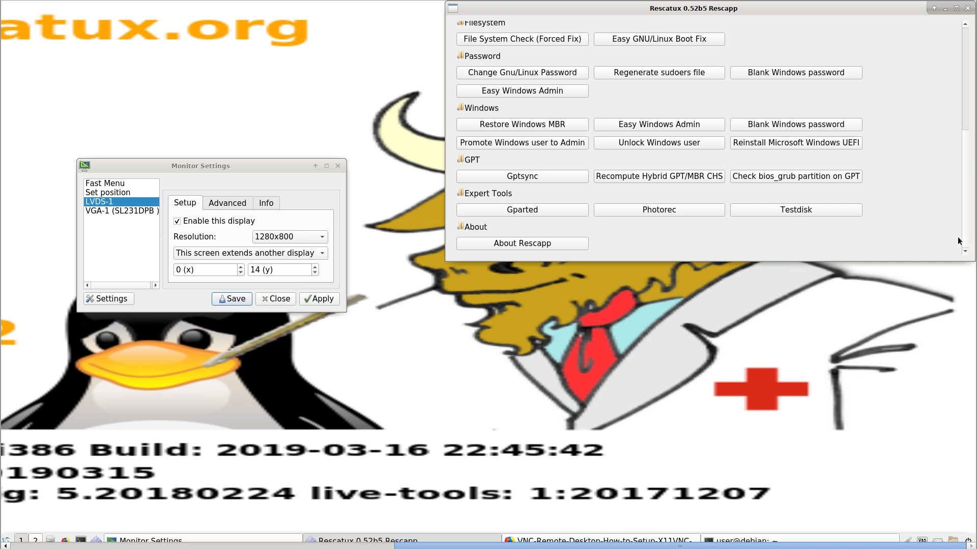
scroll(968, 215, up, 5)
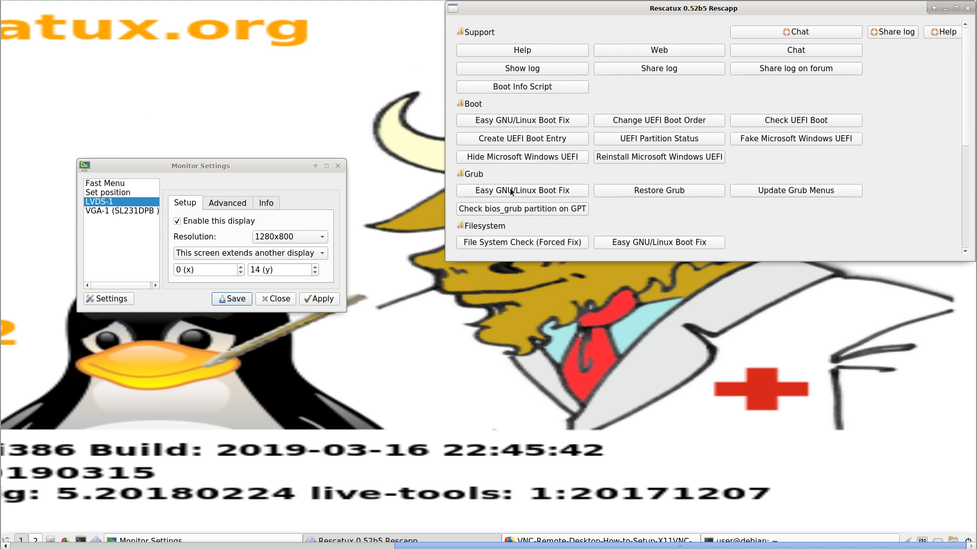
- Open the X11VNC Server's listening port setup on the remote desktop, examine its options, and cancel it
click(8, 540)
mouse_move(54, 417)
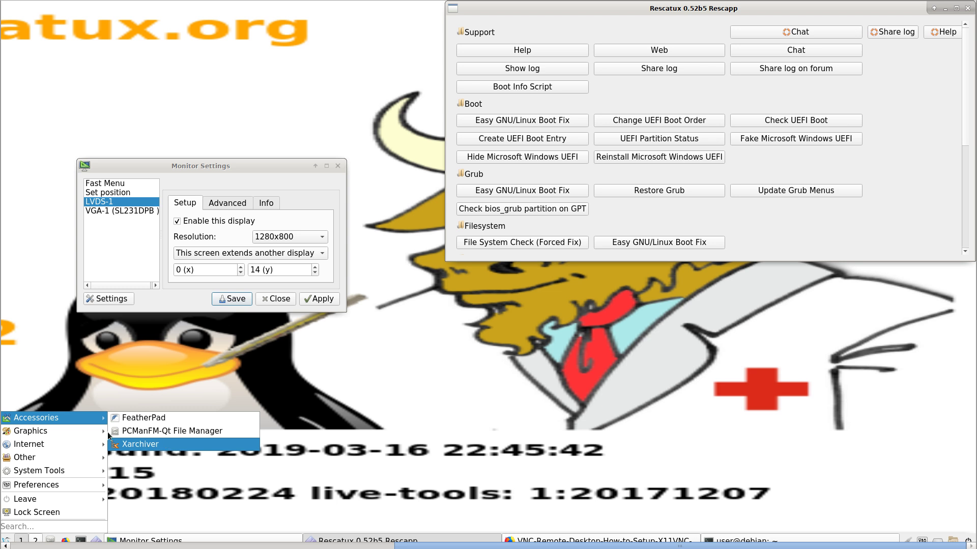
mouse_move(45, 445)
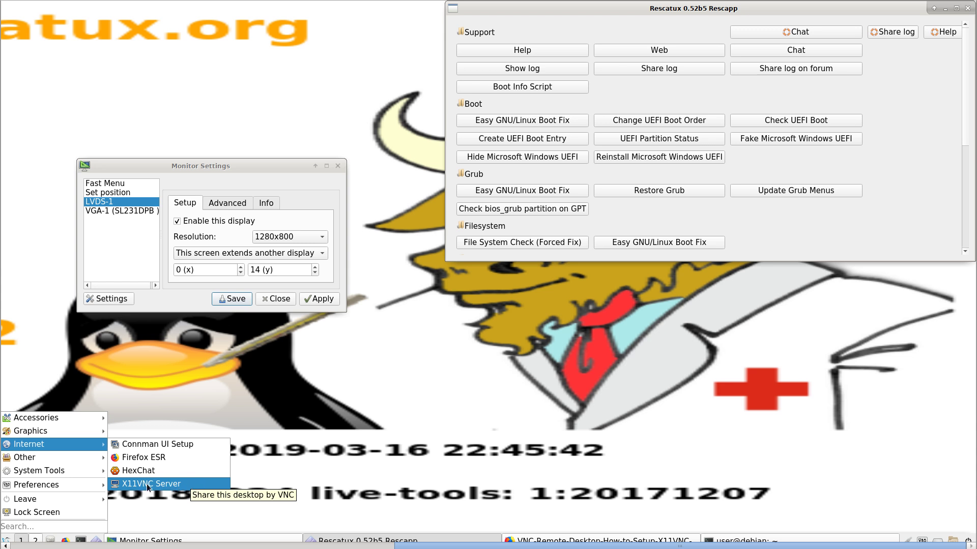
click(197, 483)
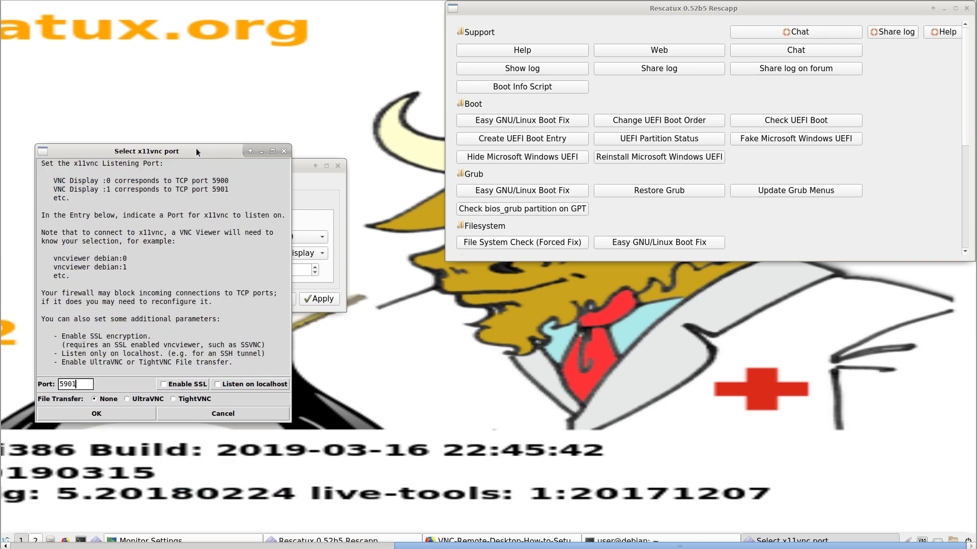
drag(190, 149, 404, 183)
drag(403, 184, 234, 84)
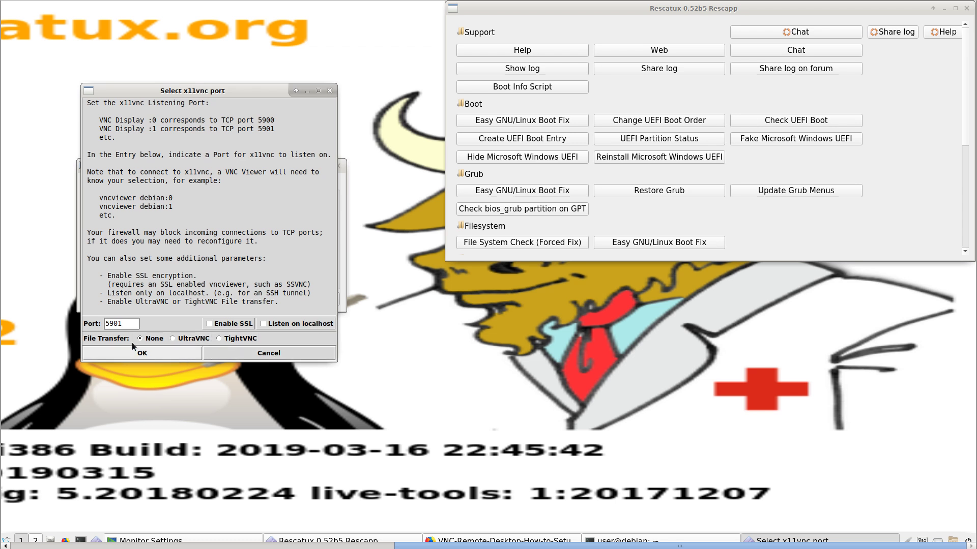
click(313, 354)
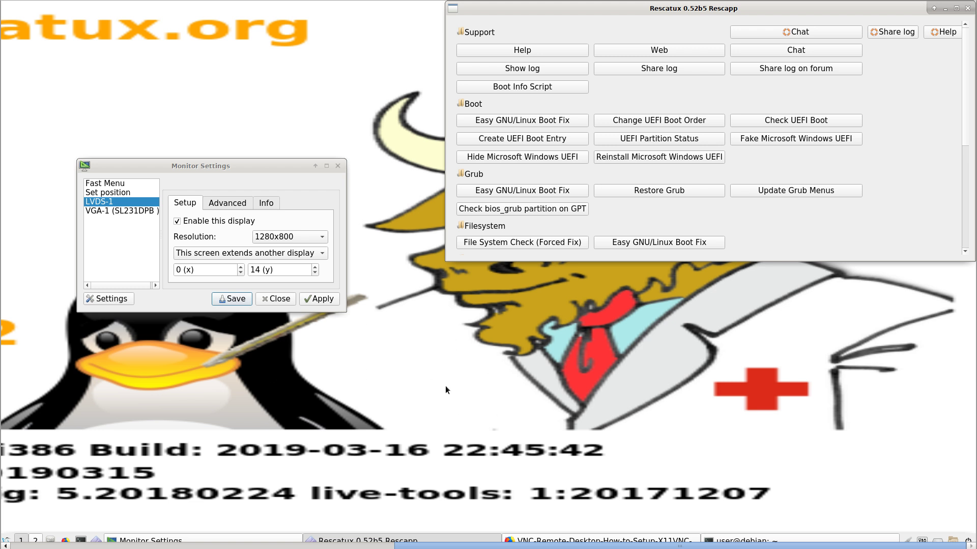
- Look through the remote desktop's application categories and launch the GParted partition editor
click(6, 540)
mouse_move(57, 485)
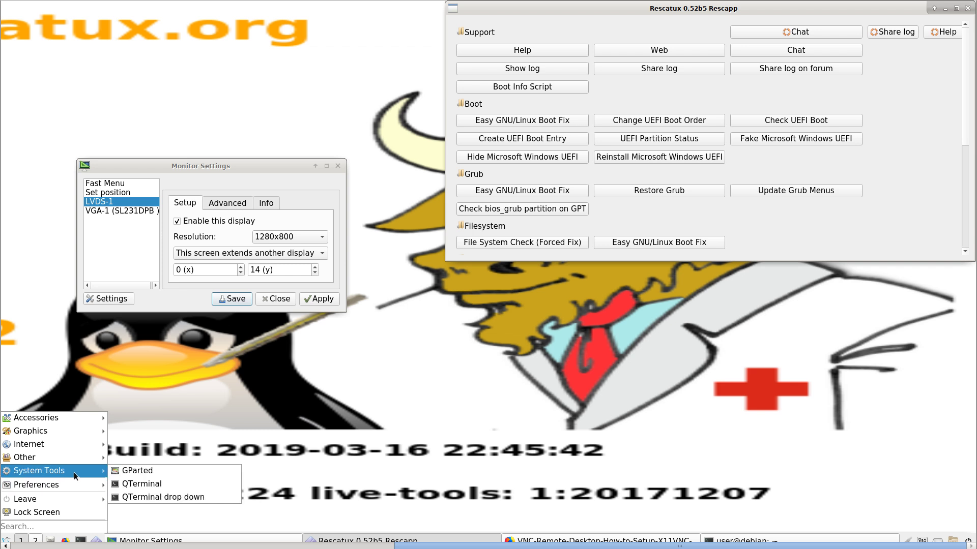
mouse_move(73, 419)
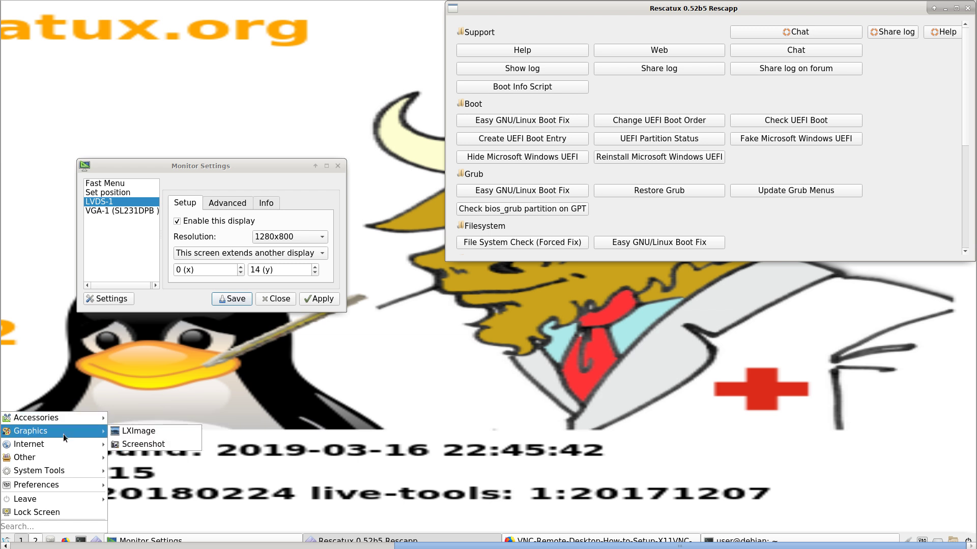
mouse_move(61, 446)
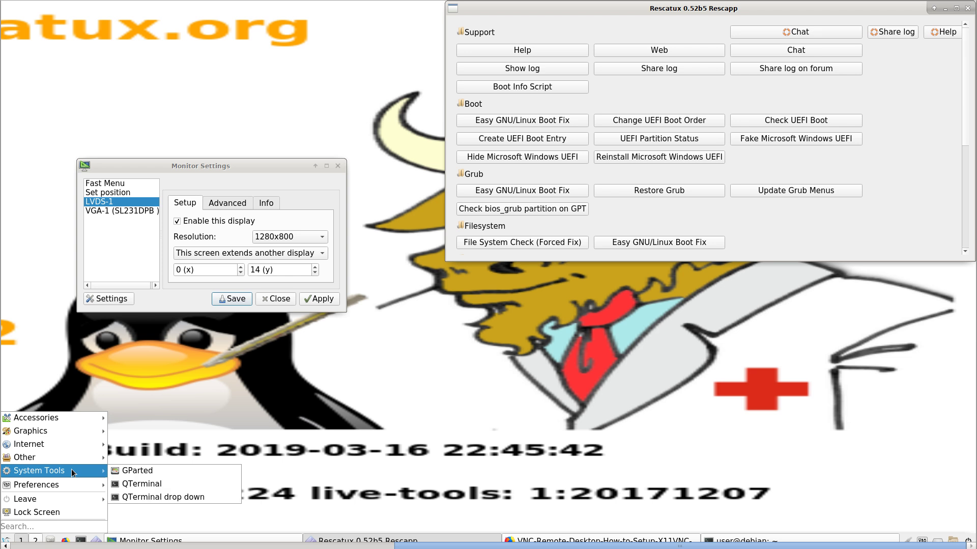
click(203, 471)
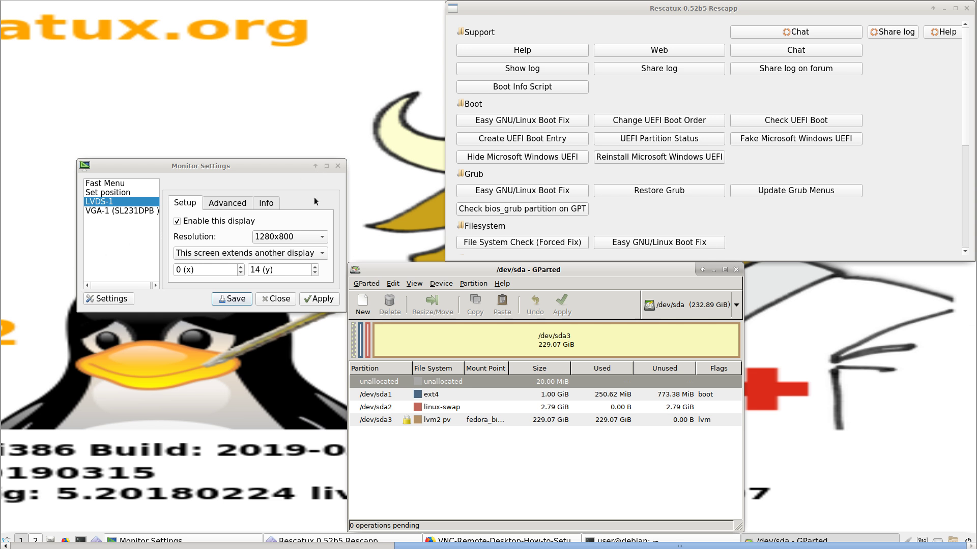
- Minimise the Monitor Settings window and move GParted to the upper left, beside Rescapp
click(315, 166)
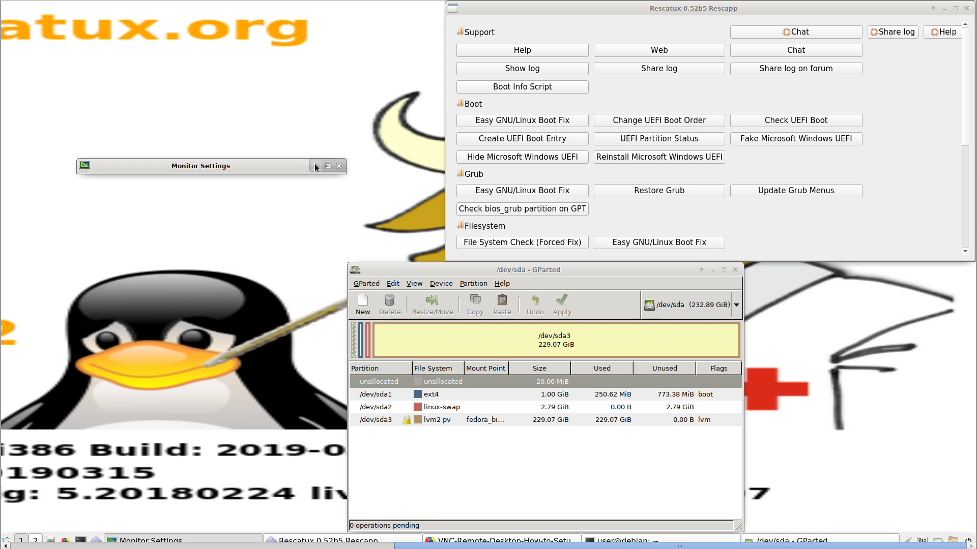
click(316, 166)
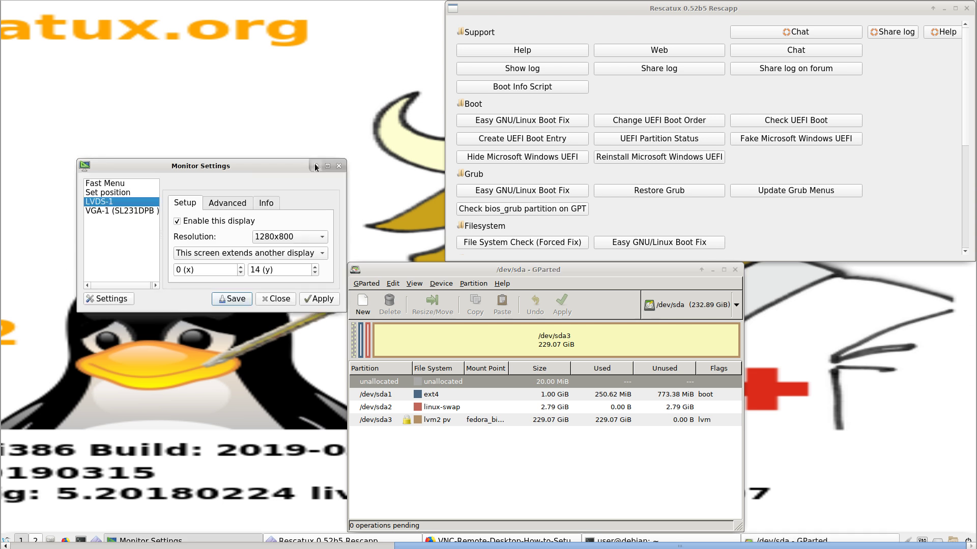
click(224, 537)
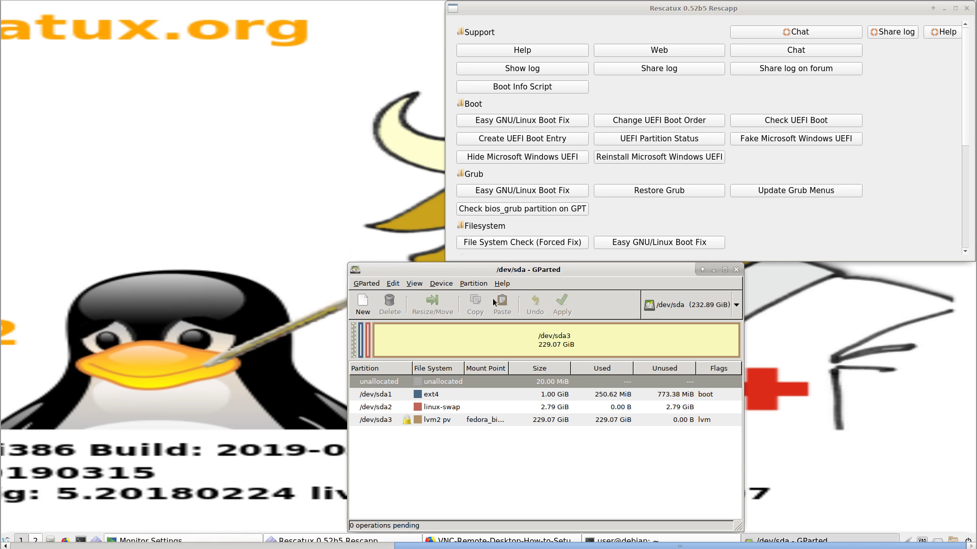
drag(534, 270, 250, 72)
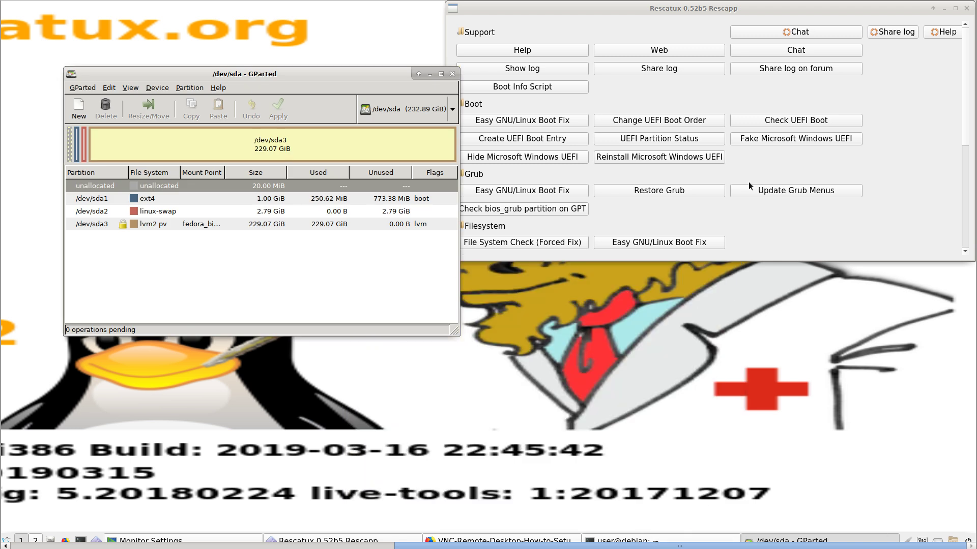
drag(372, 72, 330, 52)
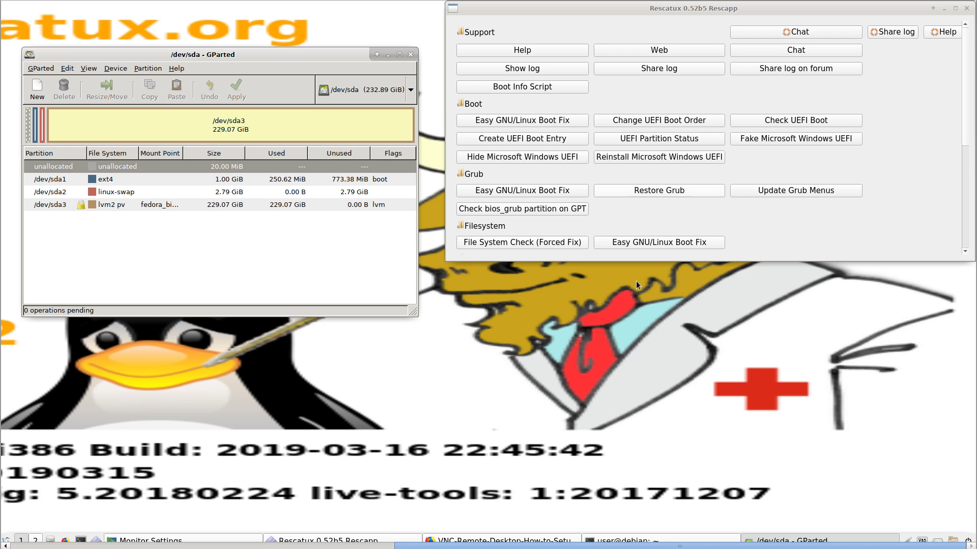
- Minimise the Rescapp window, bring up the browser window showing the X11VNC setup e-mail, and close it
click(369, 539)
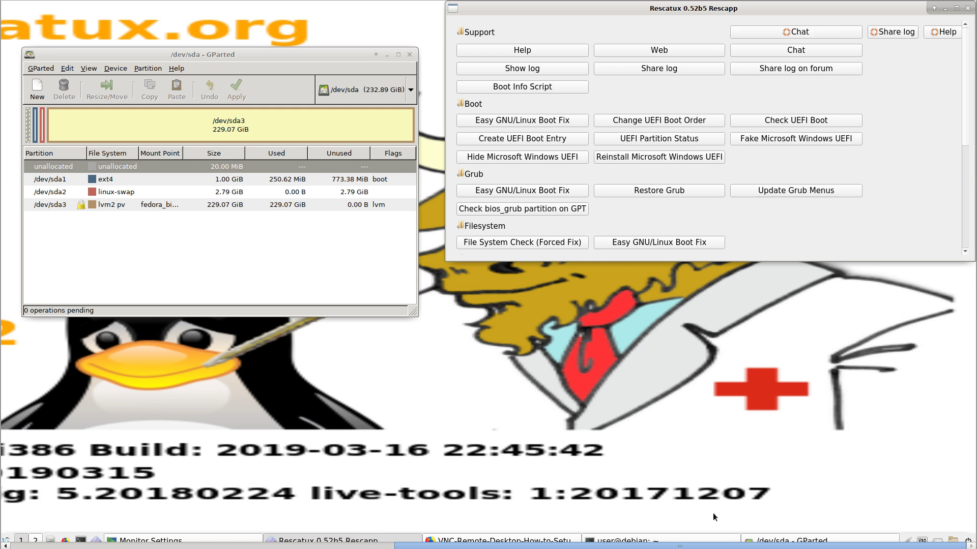
click(783, 541)
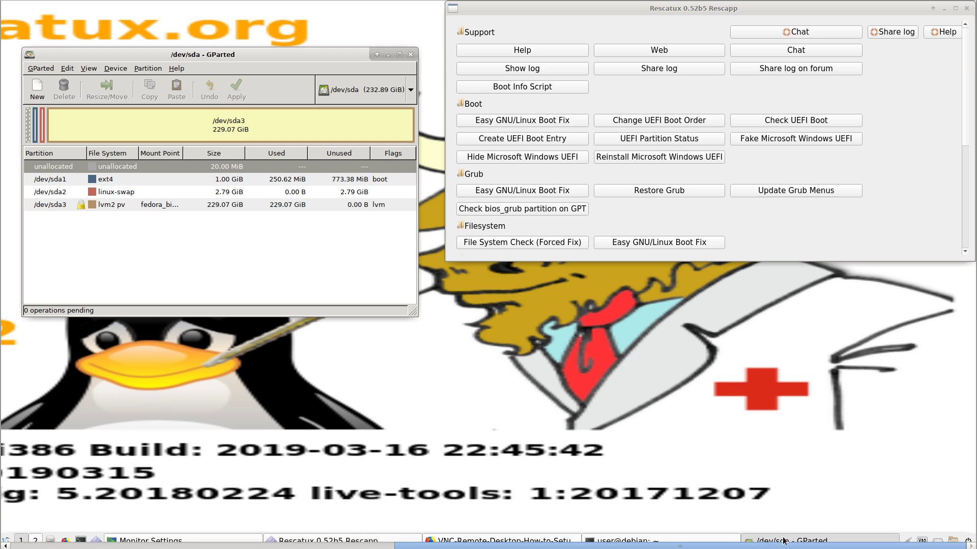
click(783, 540)
click(784, 541)
click(359, 541)
click(359, 541)
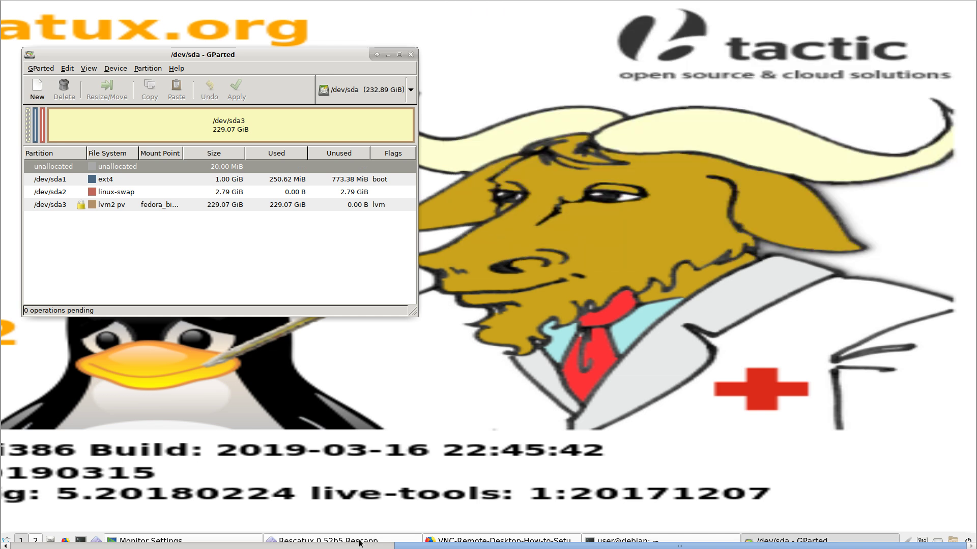
click(512, 540)
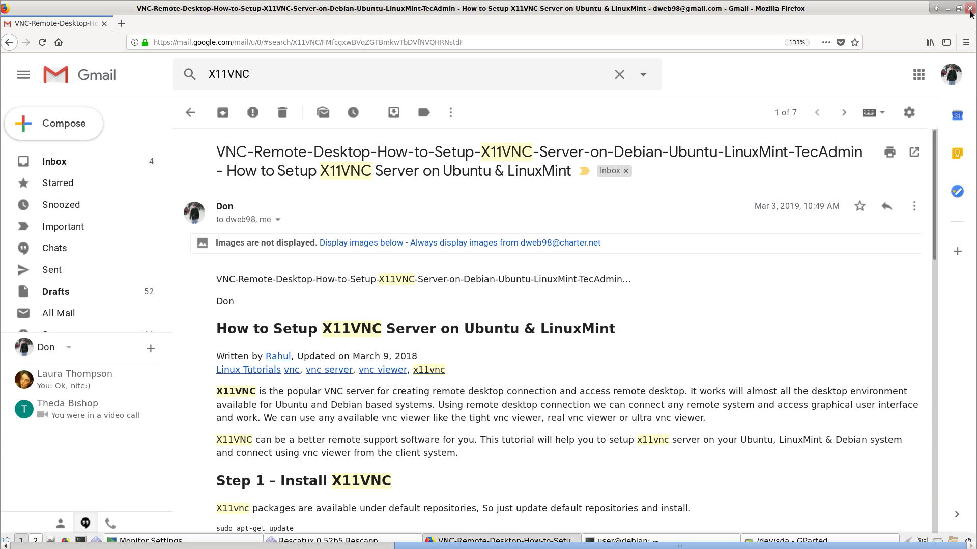
click(969, 10)
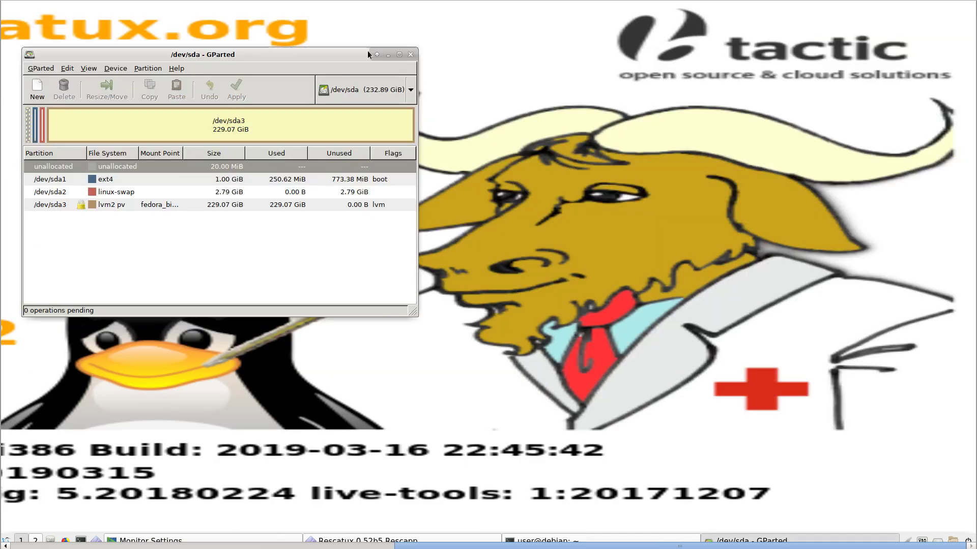
- Maximise GParted and examine the unallocated space and the sda1, sda2 and sda3 partitions on /dev/sda
click(398, 55)
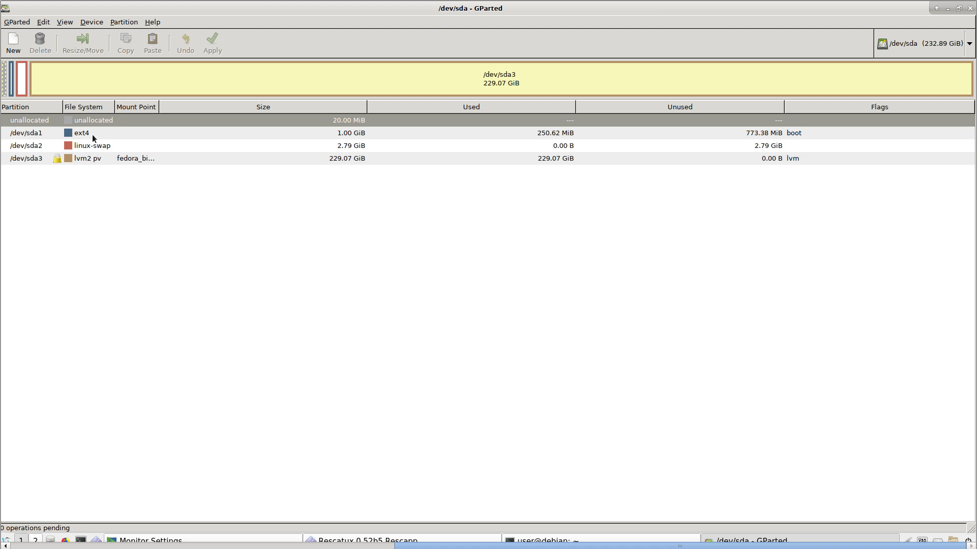
click(199, 132)
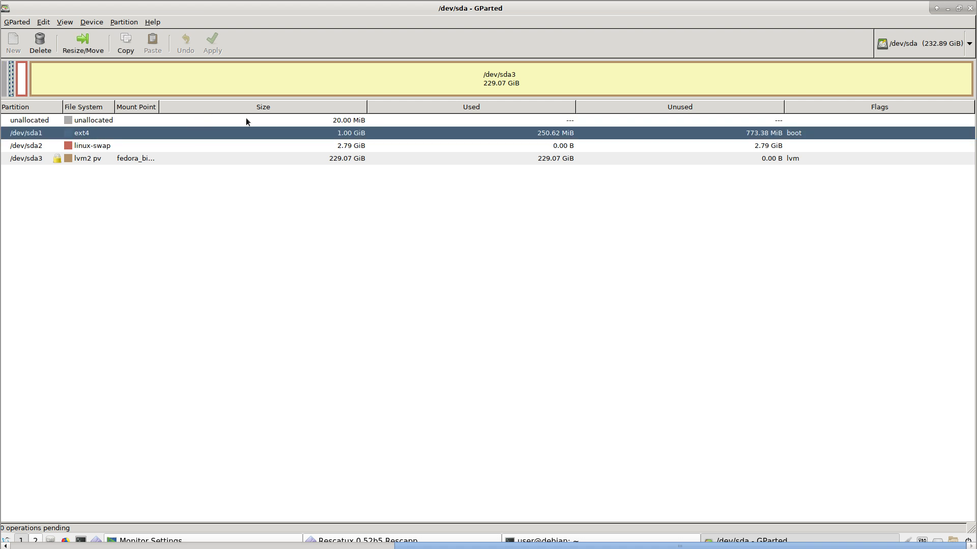
click(356, 121)
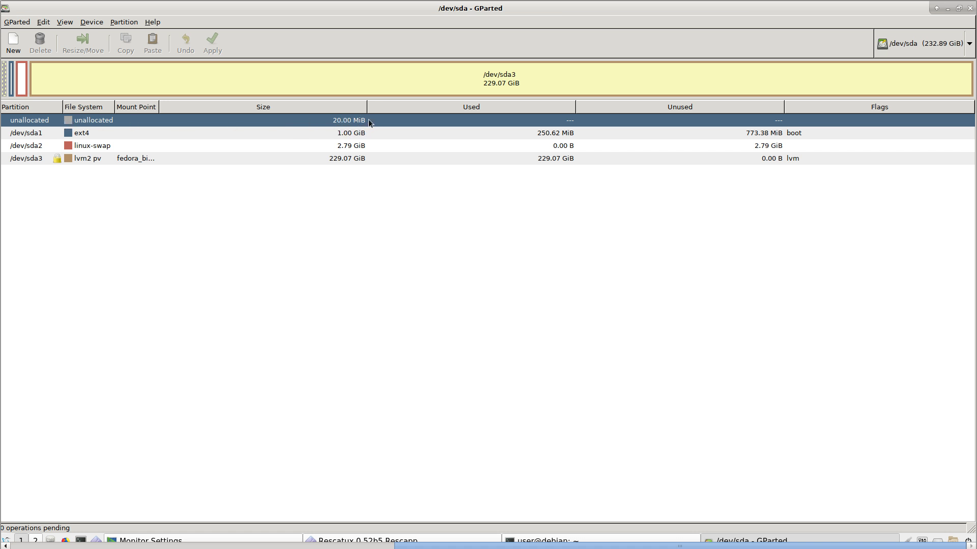
click(254, 133)
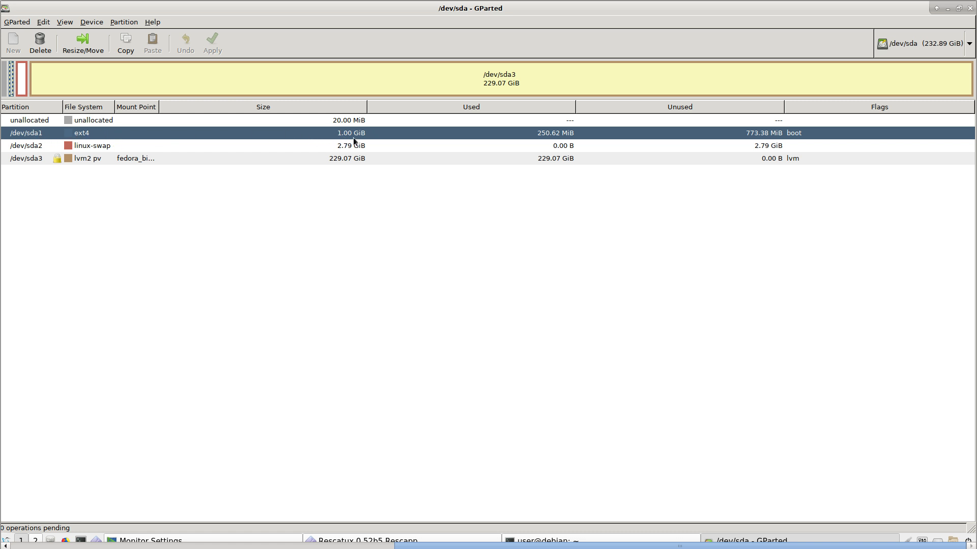
click(303, 148)
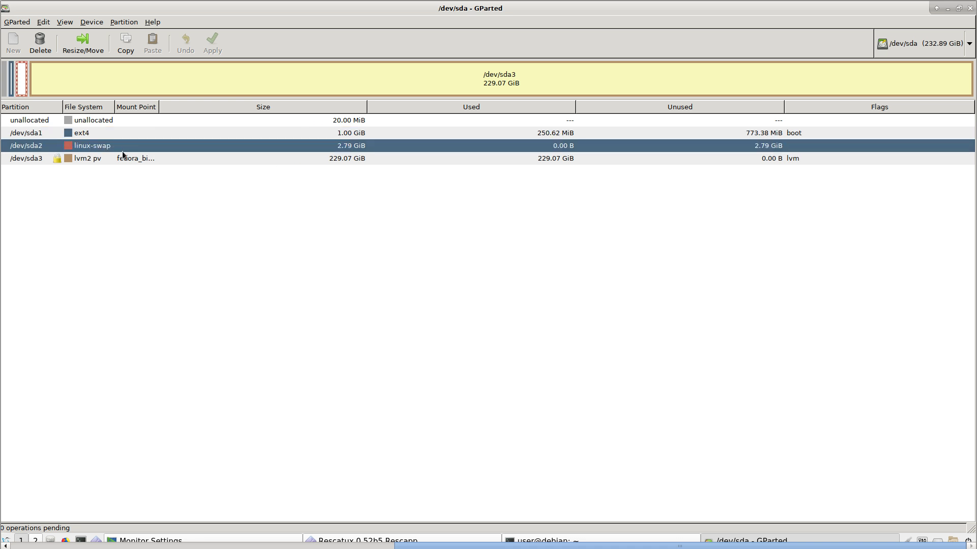
click(229, 160)
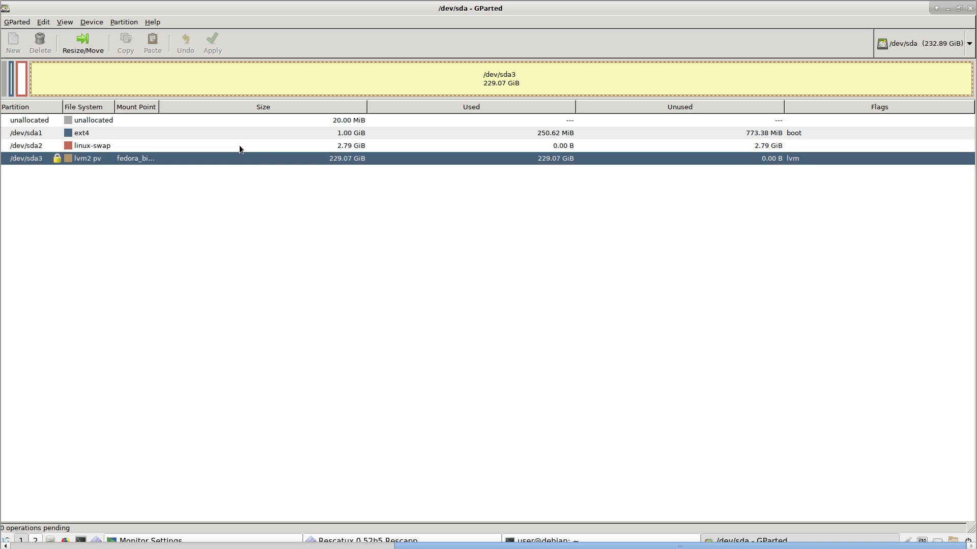
click(242, 141)
click(217, 158)
click(196, 131)
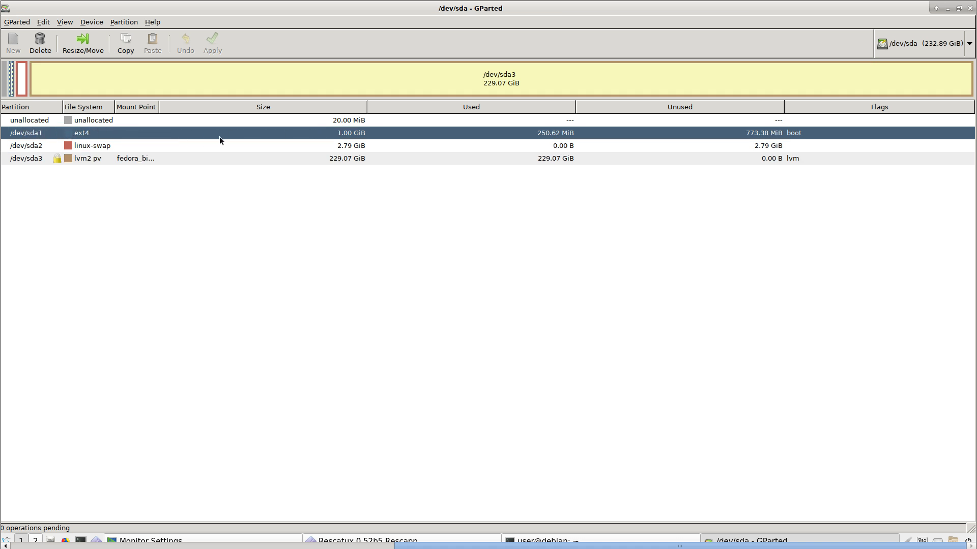
- Inspect the sda2 swap and sda3 LVM partitions, and switch GParted to the /dev/sdb device to view its contents
click(255, 147)
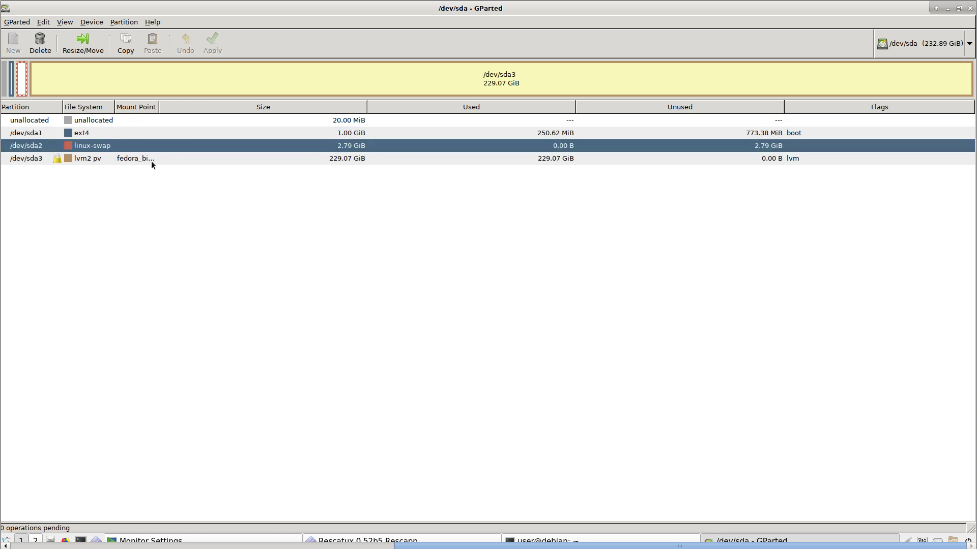
click(203, 158)
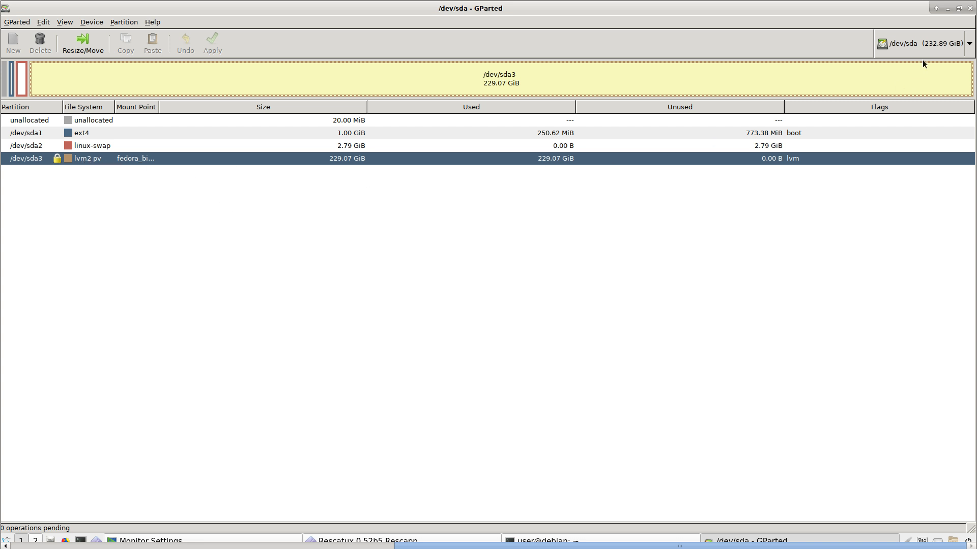
click(942, 43)
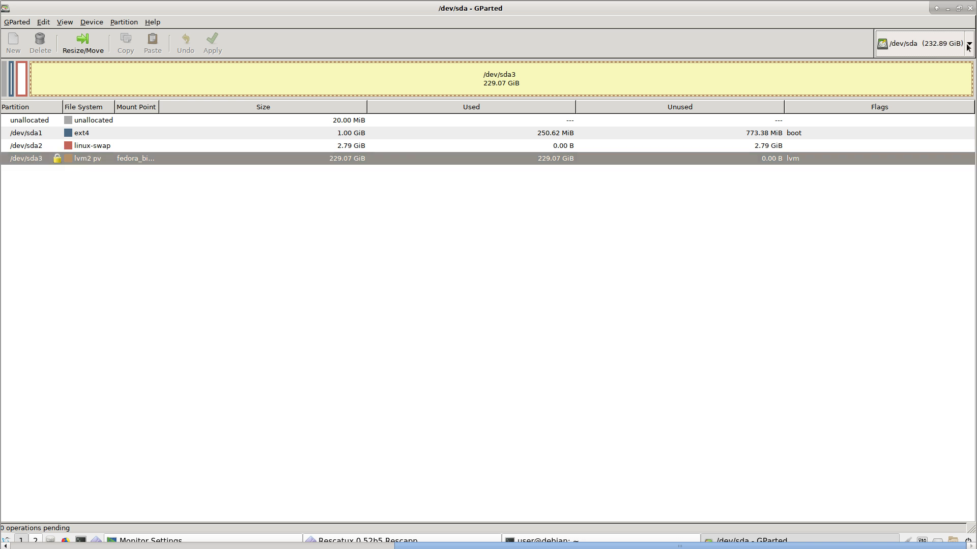
click(906, 45)
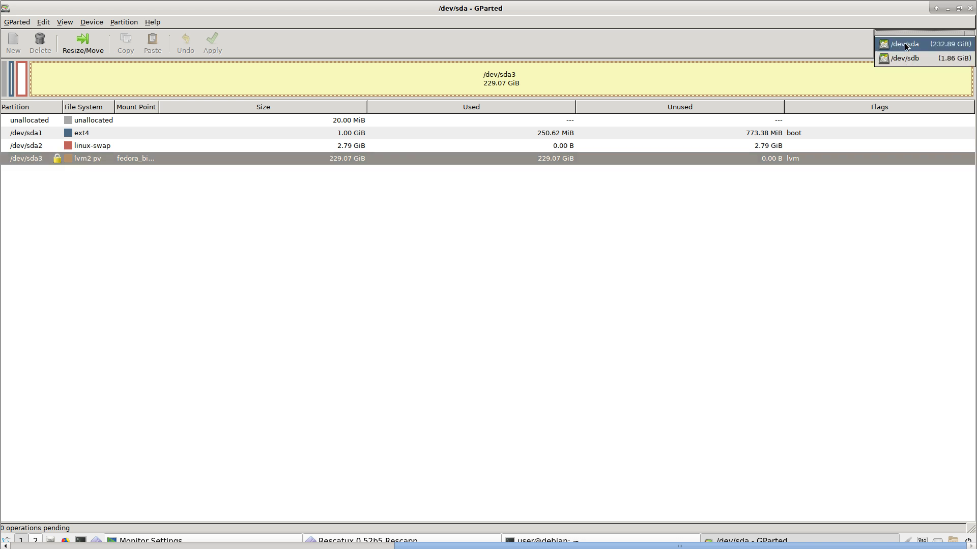
click(905, 58)
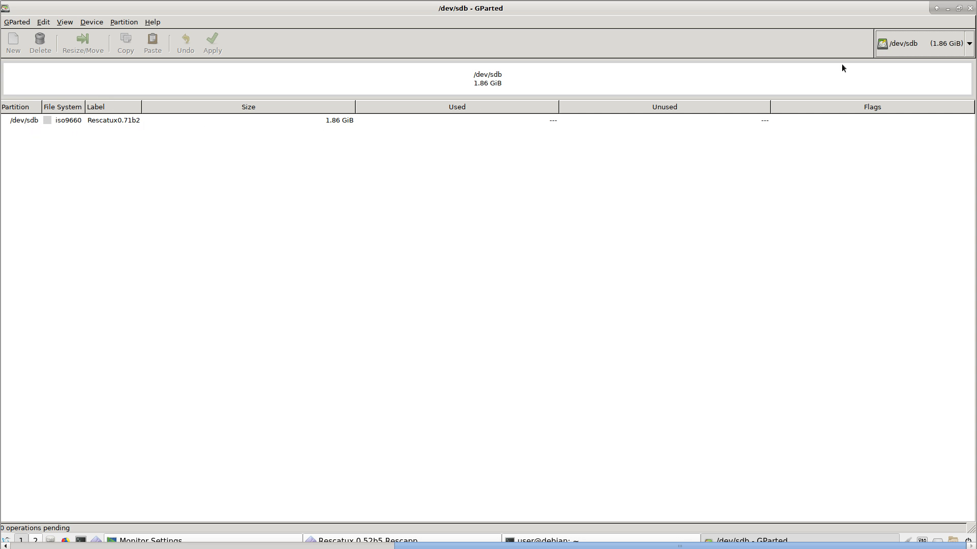
- Return GParted to /dev/sda to review sda1 and the unallocated space, and close the partition editor
click(919, 42)
click(919, 30)
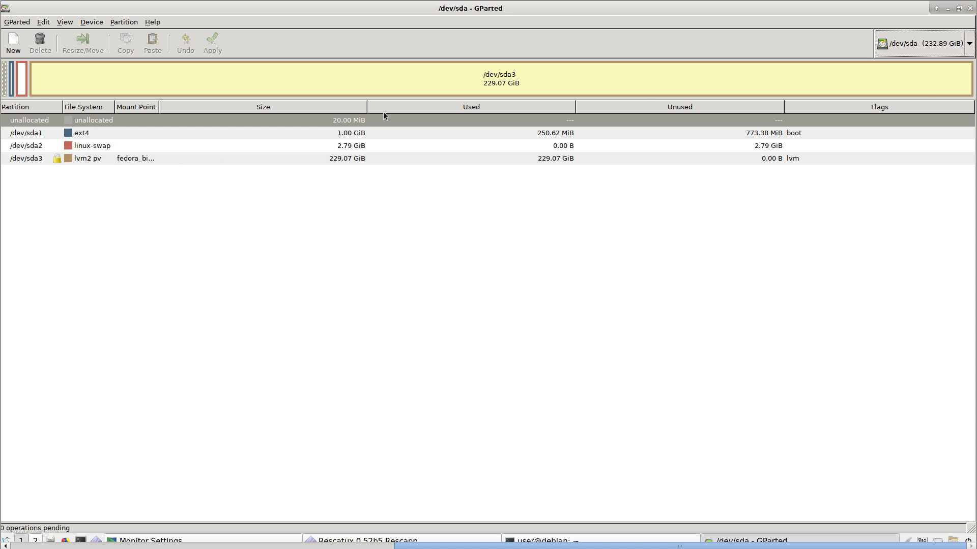
click(109, 134)
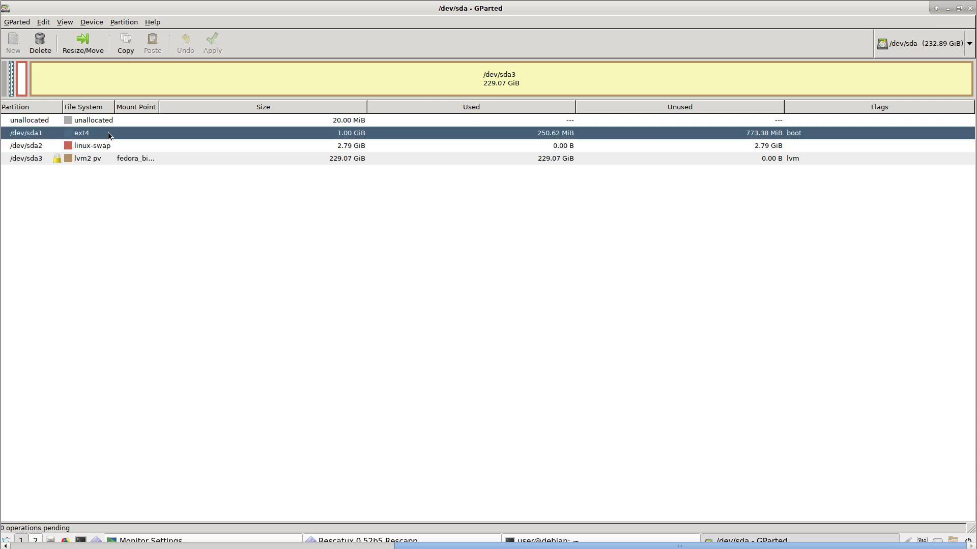
click(225, 121)
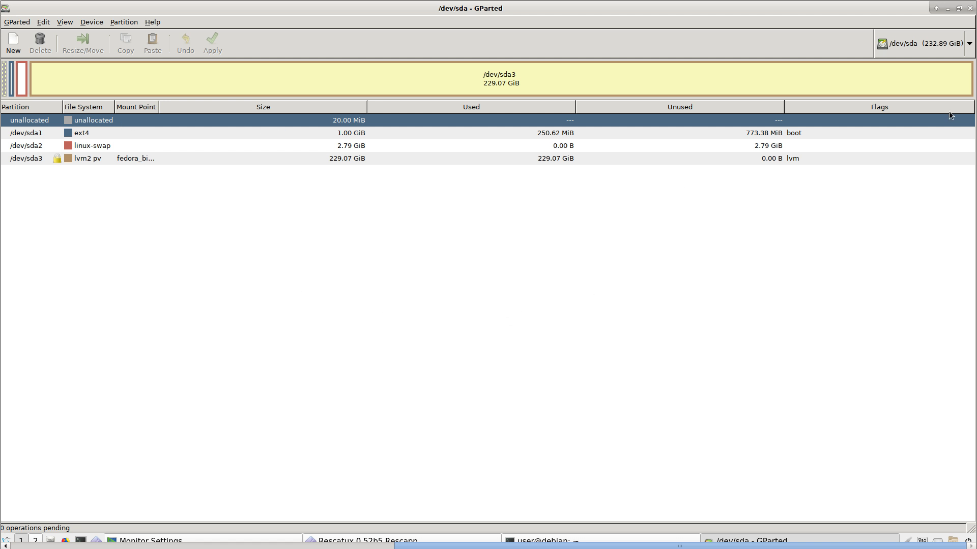
click(971, 8)
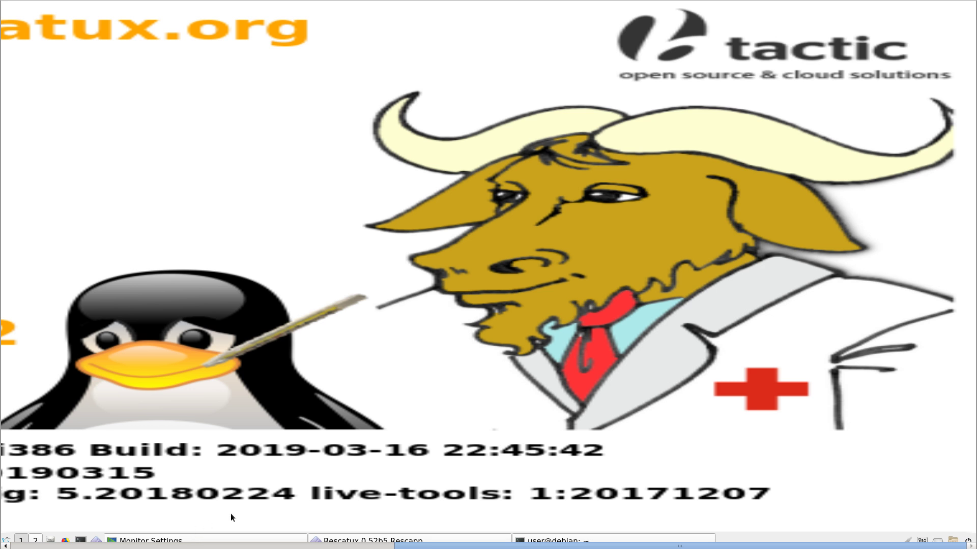
- Restore the minimised Monitor Settings window and show its Fast Menu page
click(238, 541)
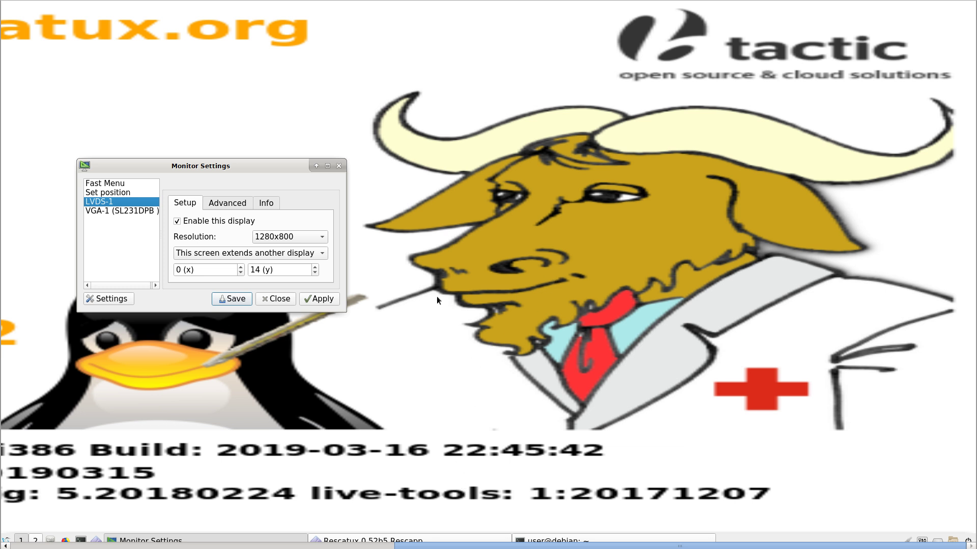
click(109, 184)
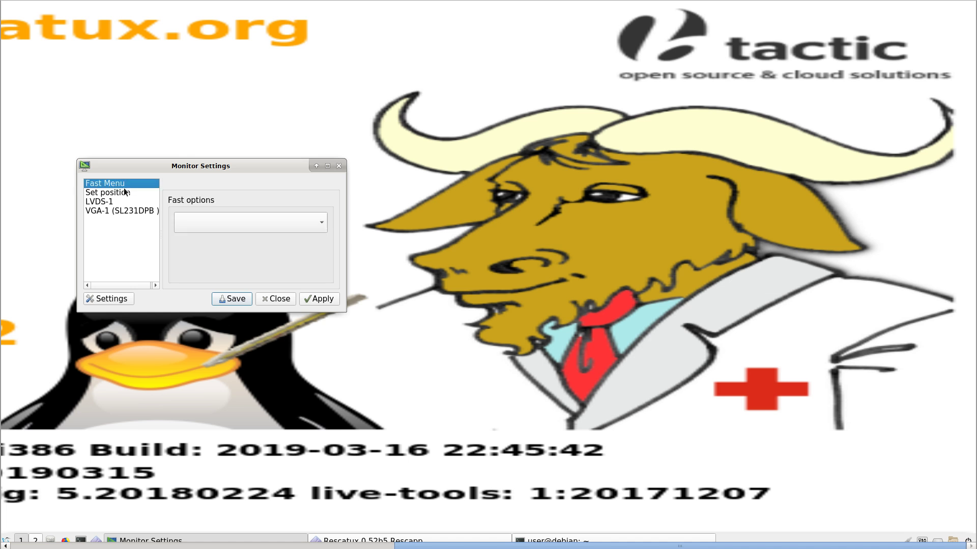